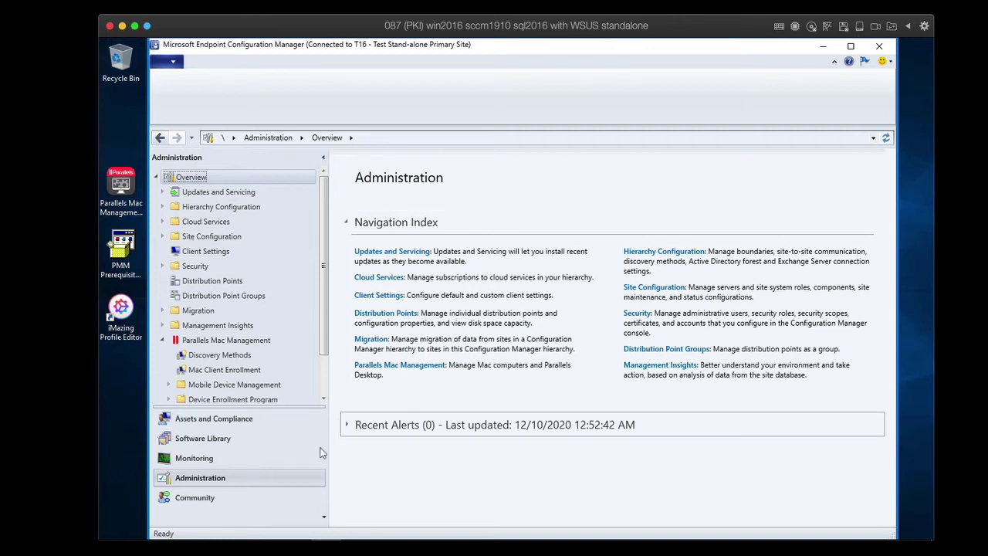
# Open the Discovery Methods of Parallels Mac Management in the Administration workspace.
pyautogui.click(249, 483)
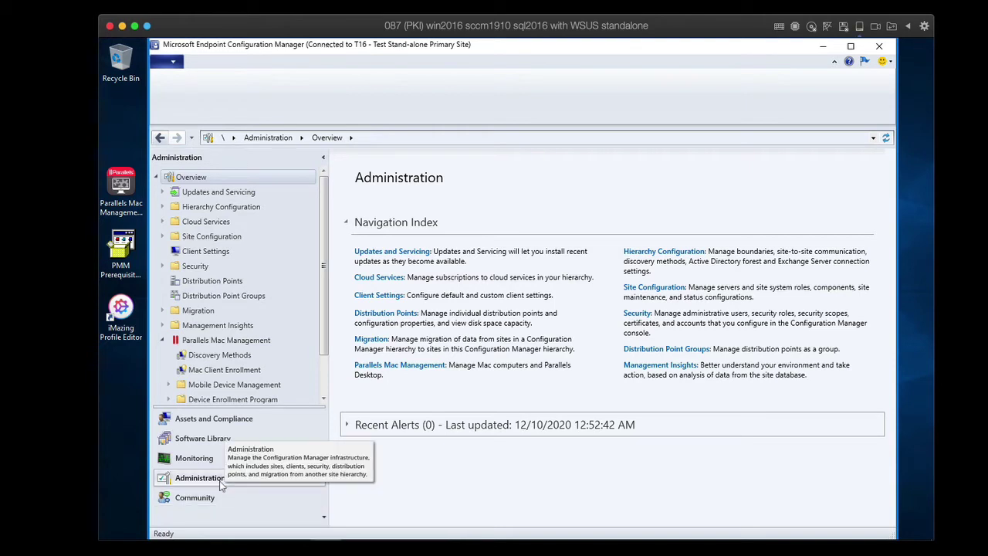
pyautogui.click(220, 482)
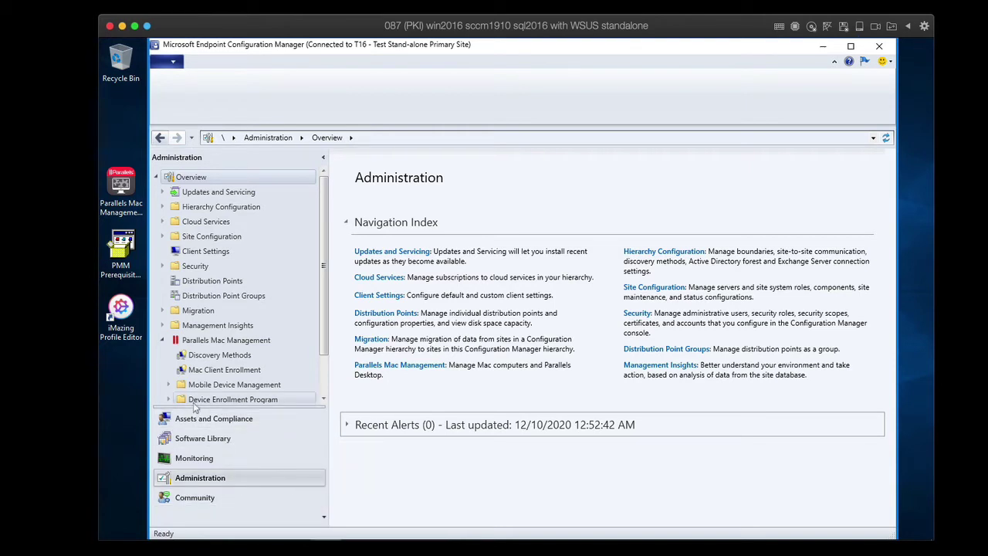
pyautogui.click(220, 344)
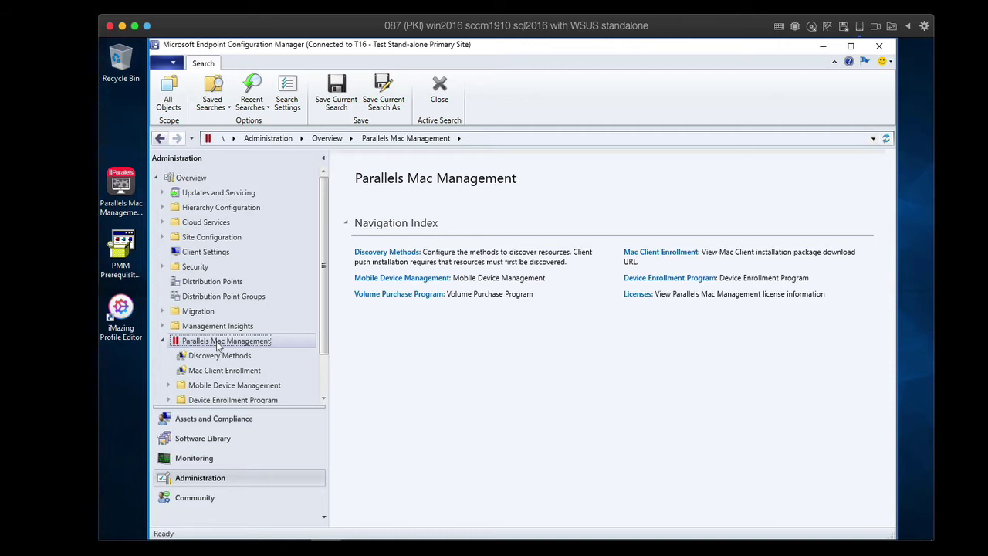
pyautogui.moveTo(325, 322); pyautogui.dragTo(325, 364)
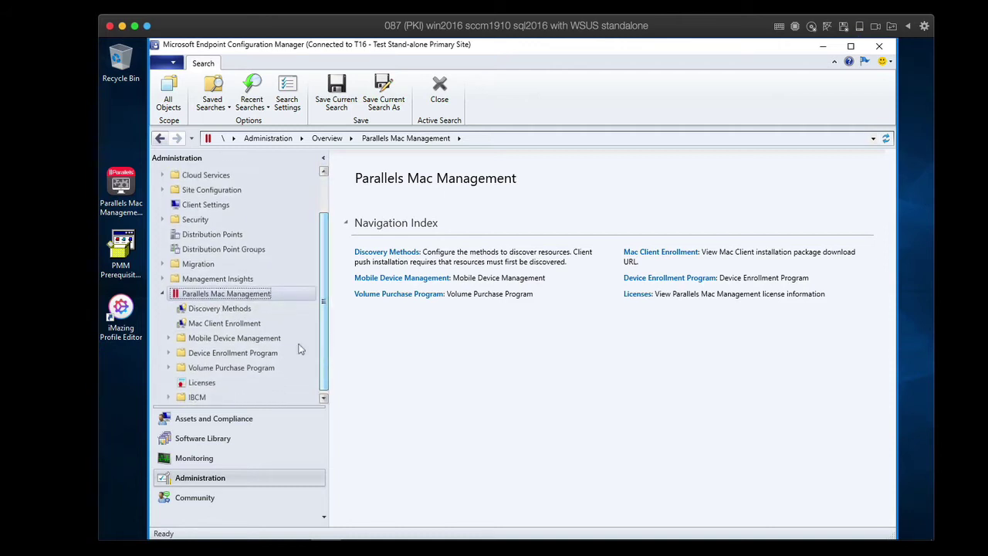
pyautogui.click(233, 310)
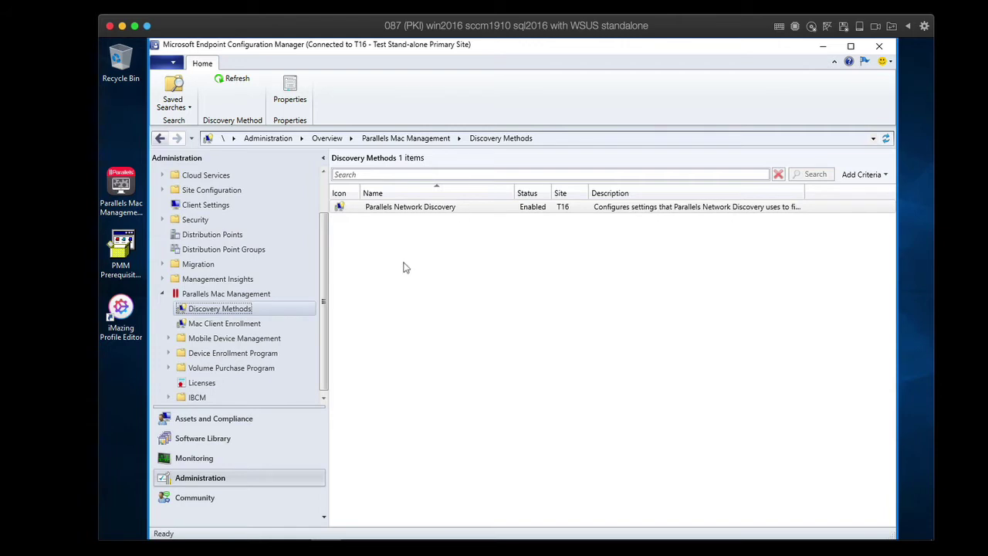
# View the Mac client installer URL in the Mac Client Enrollment properties and close them without changes.
pyautogui.click(249, 326)
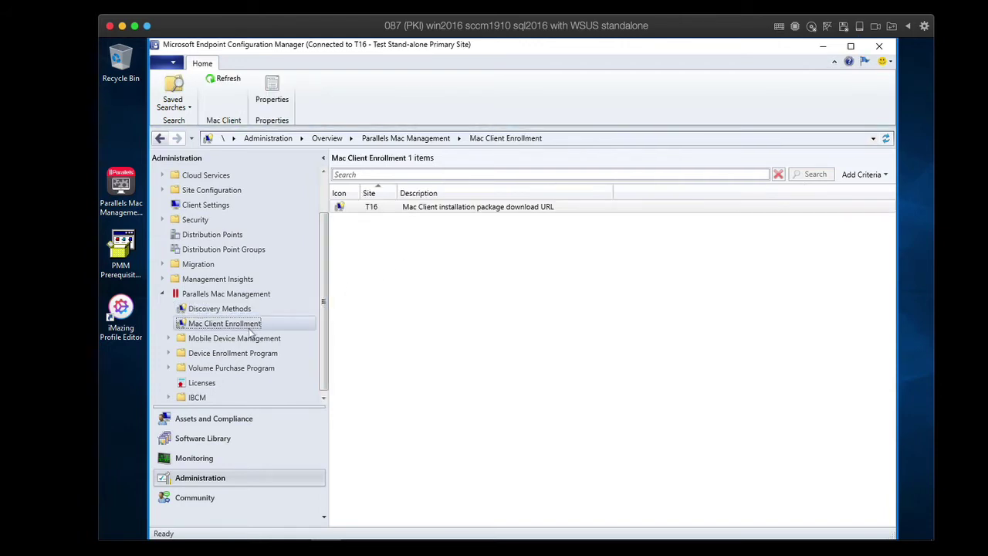
pyautogui.click(473, 210)
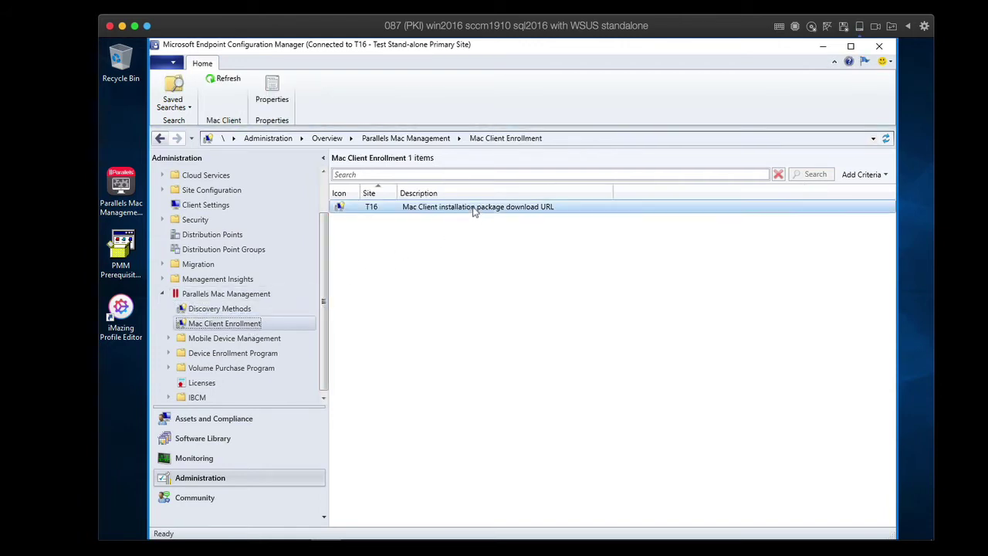
pyautogui.doubleClick(474, 212)
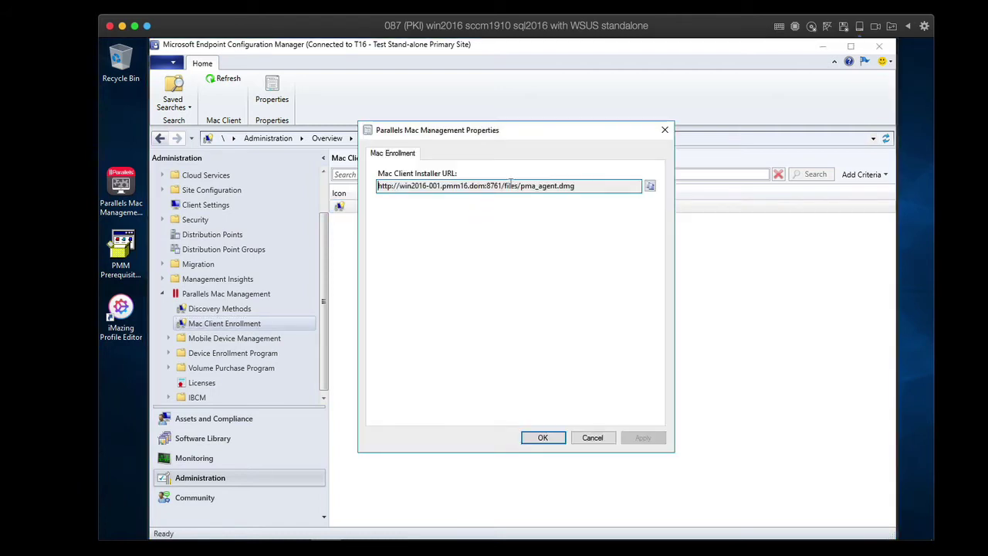
pyautogui.click(594, 186)
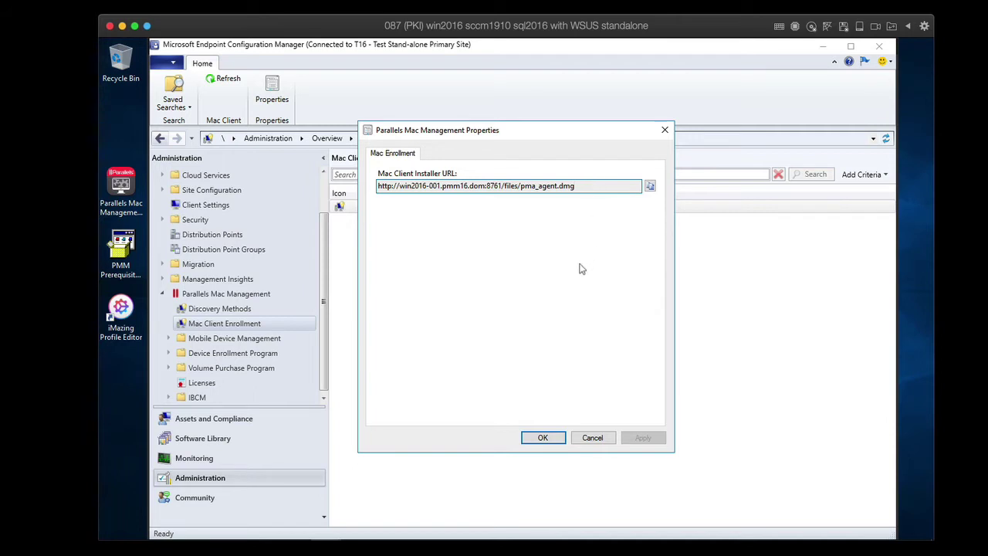
pyautogui.click(592, 438)
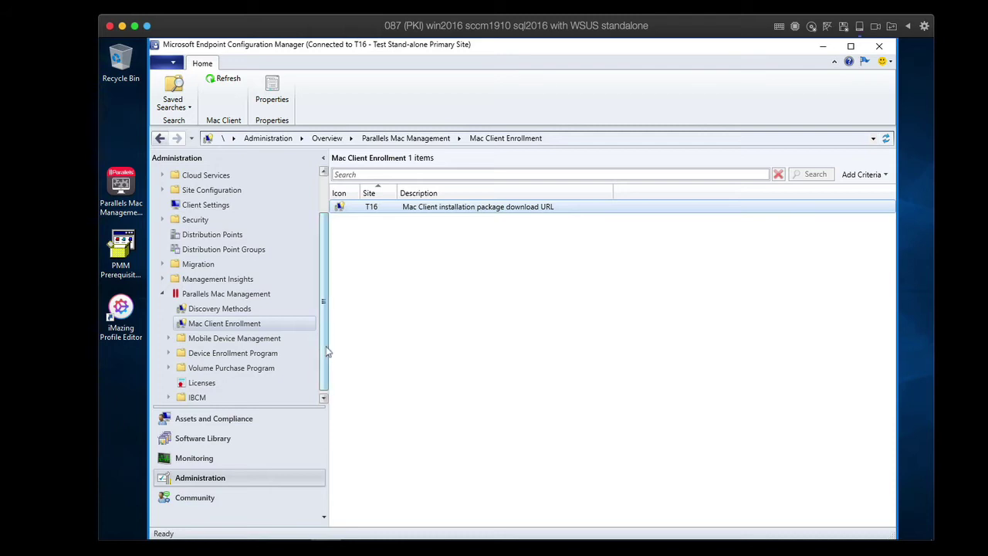
# Look through the Mobile Device Management, Device Enrollment Program, Volume Purchase Program and IBCM folders of Parallels Mac Management.
pyautogui.scroll(-1, 326, 350)
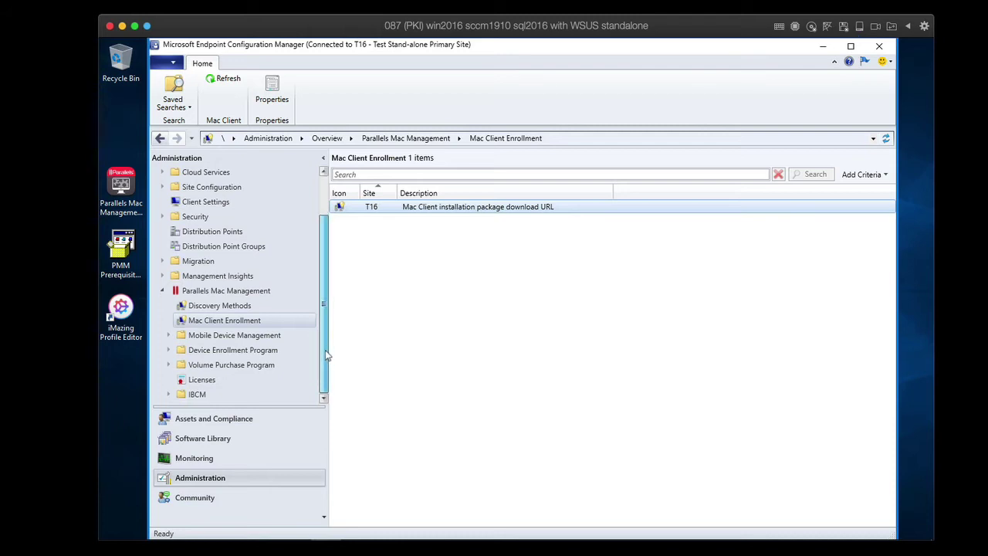
pyautogui.click(271, 341)
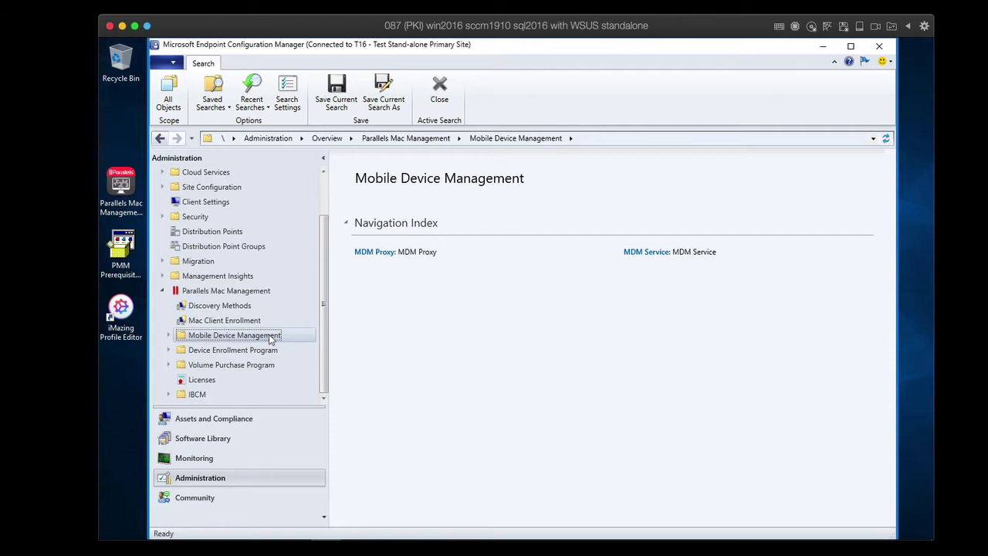
pyautogui.click(259, 352)
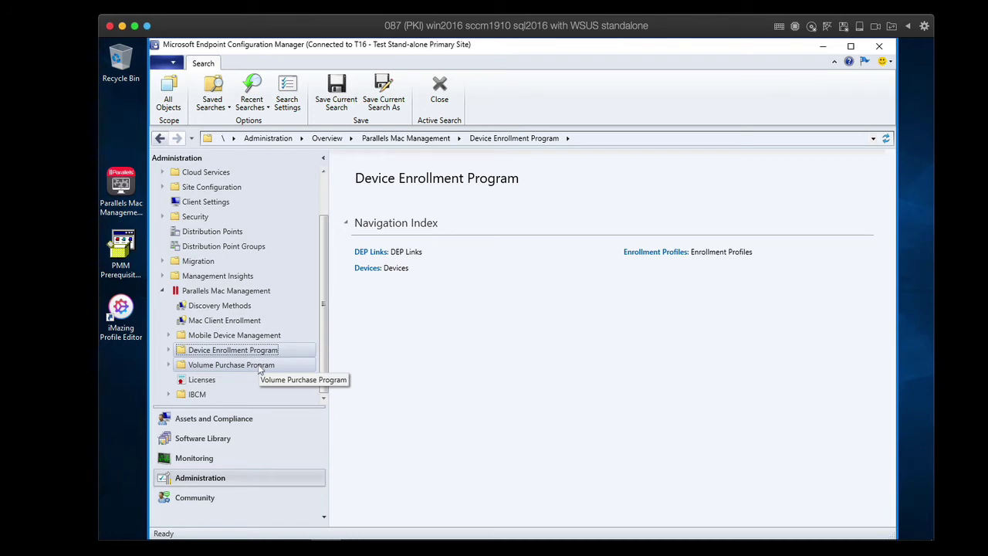
pyautogui.click(260, 366)
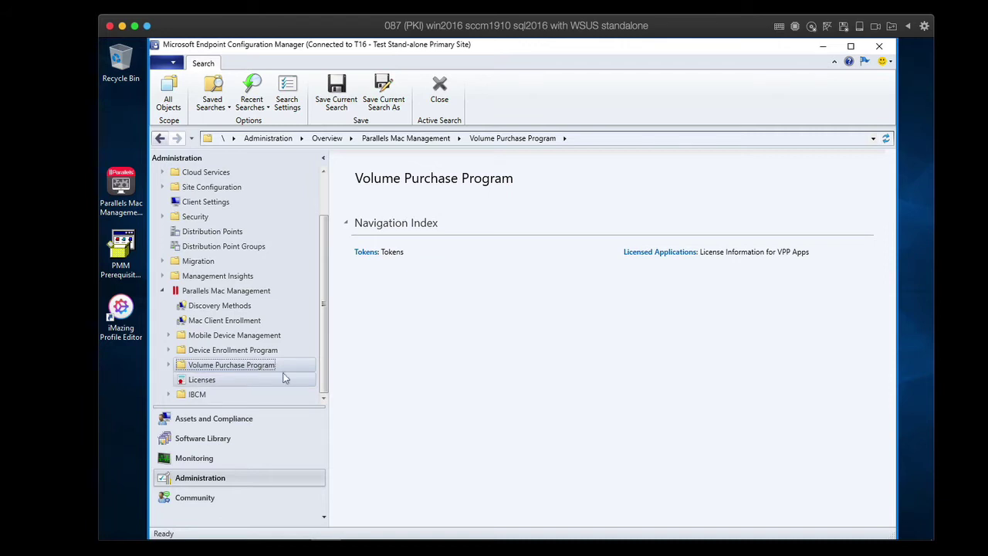
pyautogui.click(229, 396)
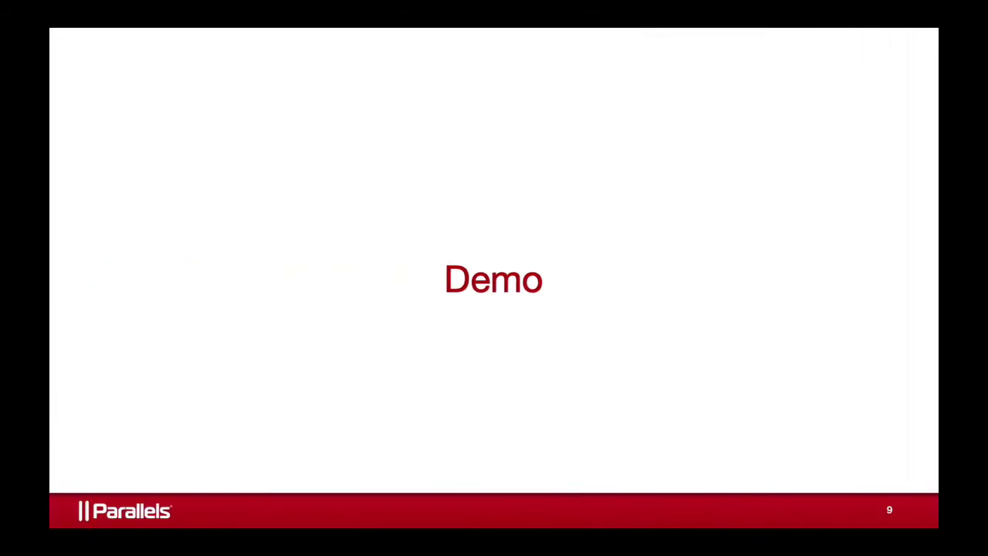
pyautogui.press('Right')
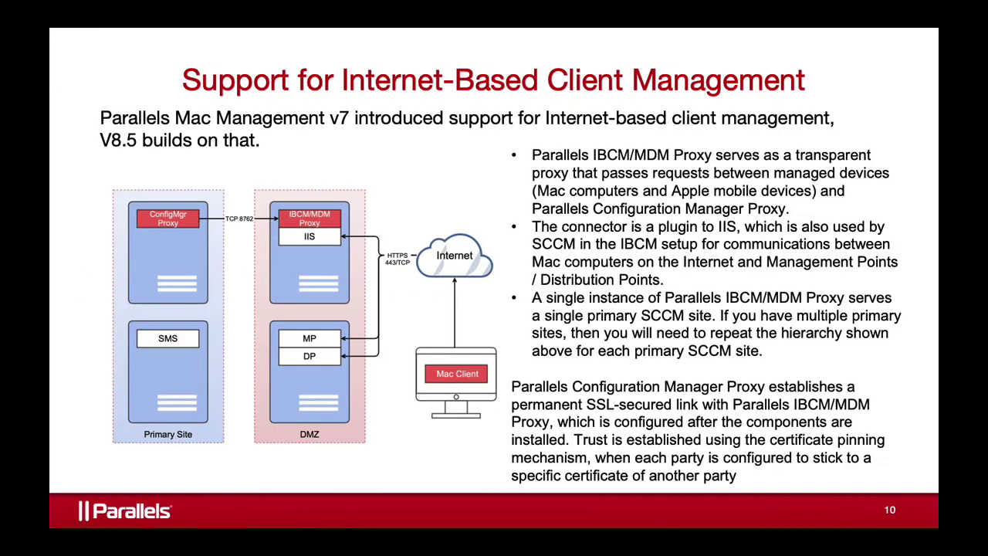
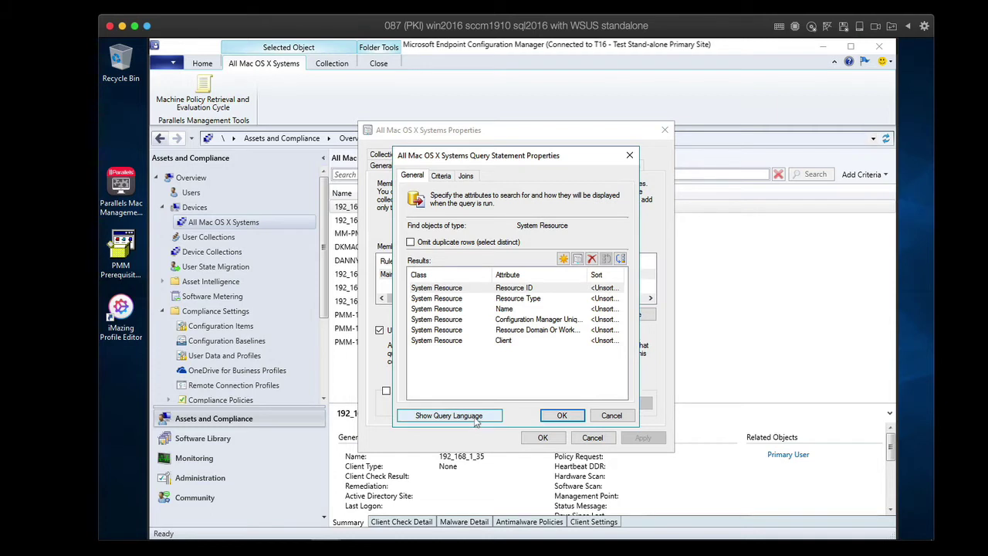
# Examine the Main rule's WQL query statement, cancel out of the rule, and check which membership rule types can be added.
pyautogui.click(481, 417)
pyautogui.click(541, 338)
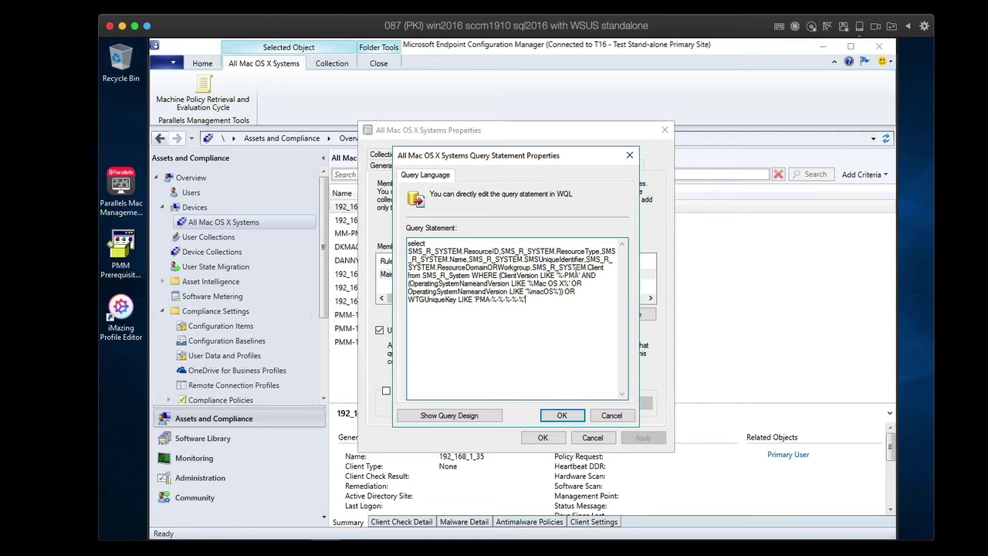
pyautogui.moveTo(578, 273); pyautogui.dragTo(556, 274)
pyautogui.click(609, 416)
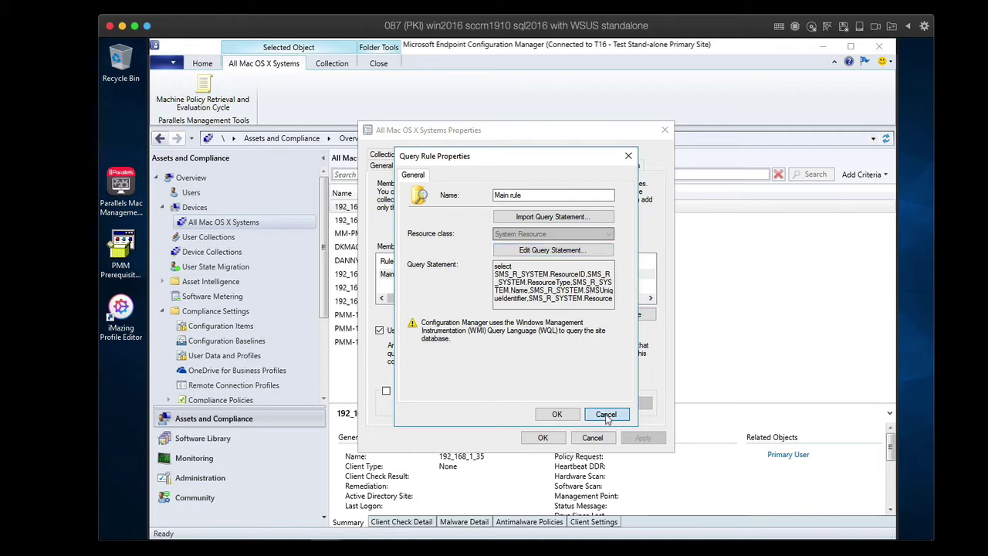
pyautogui.click(606, 415)
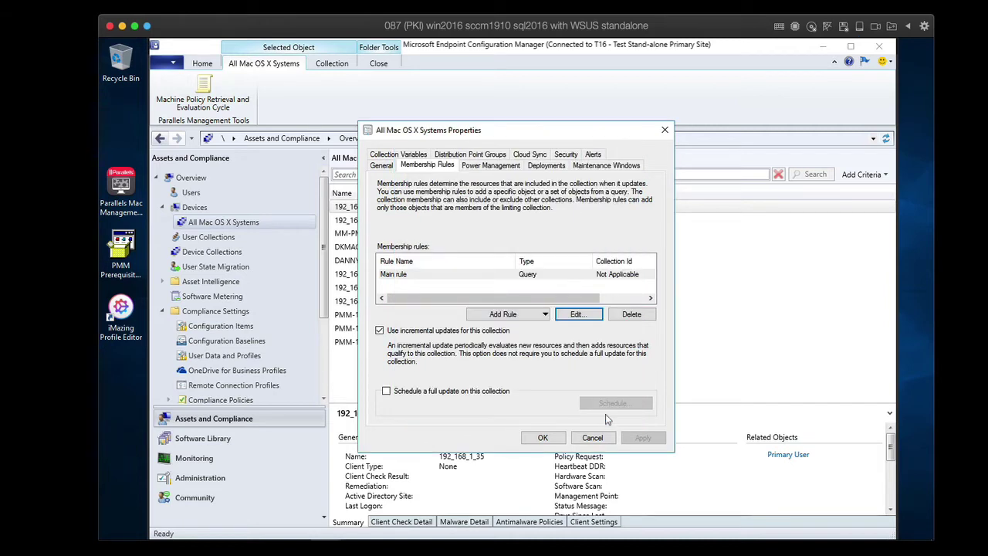
pyautogui.click(545, 315)
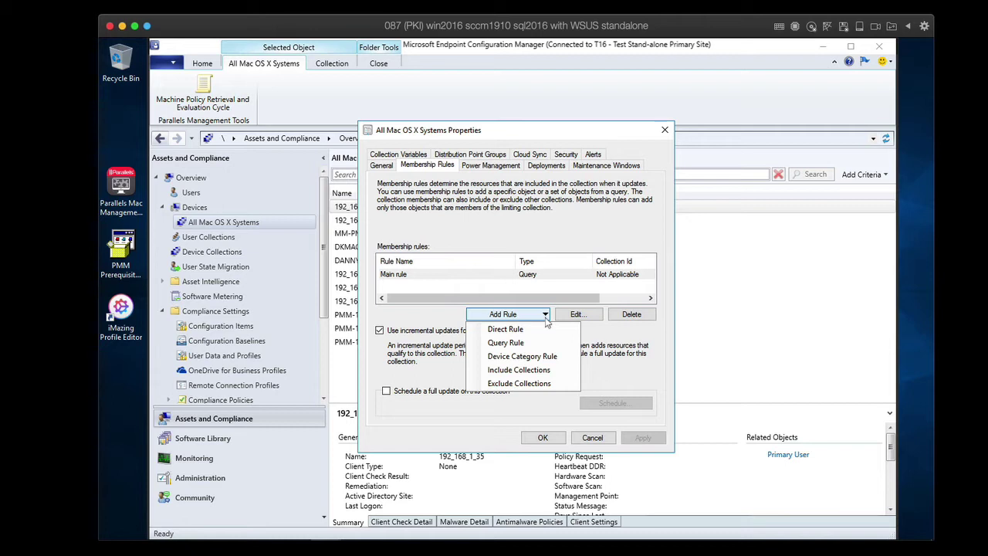
pyautogui.click(624, 363)
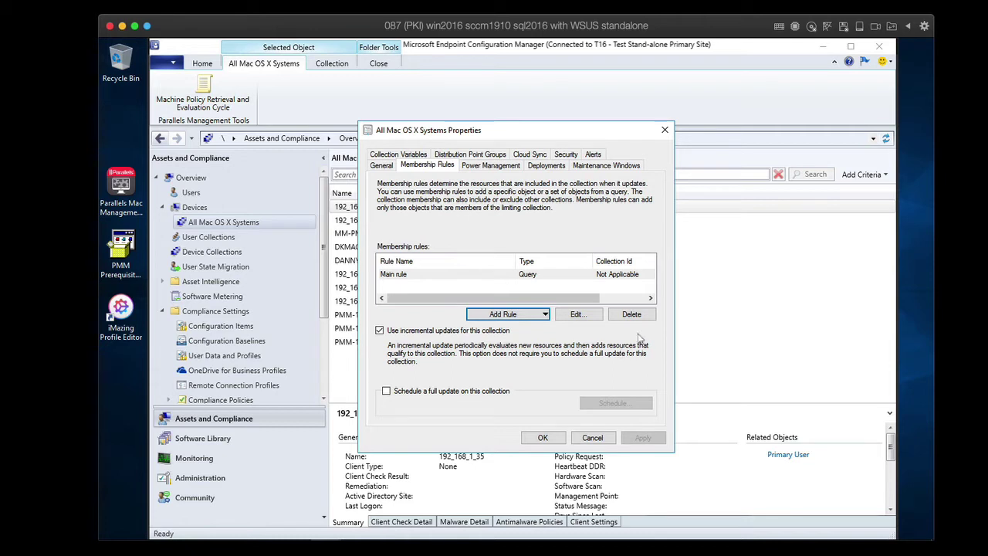
# Review the collection's maintenance windows and the new schedule options, and close the collection properties without saving.
pyautogui.click(600, 167)
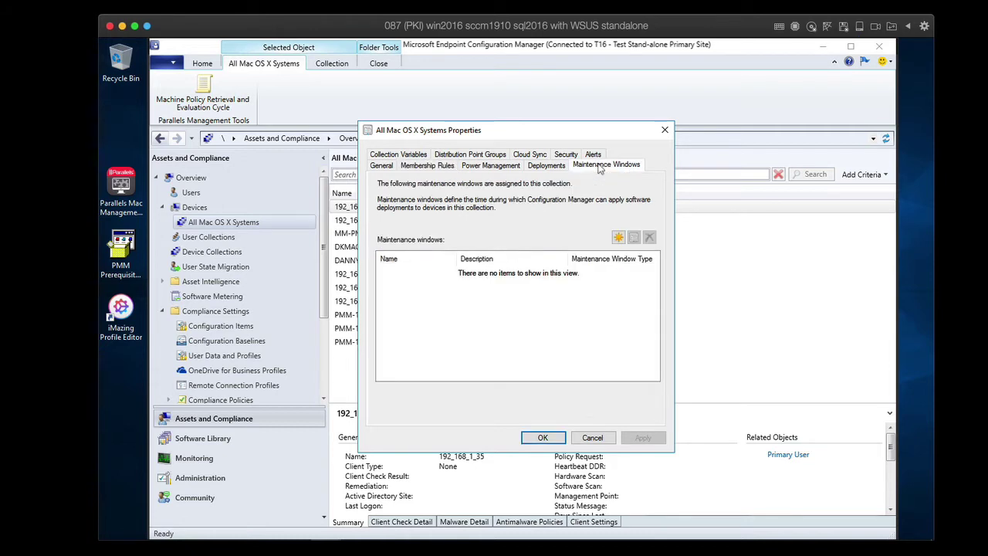
pyautogui.click(619, 237)
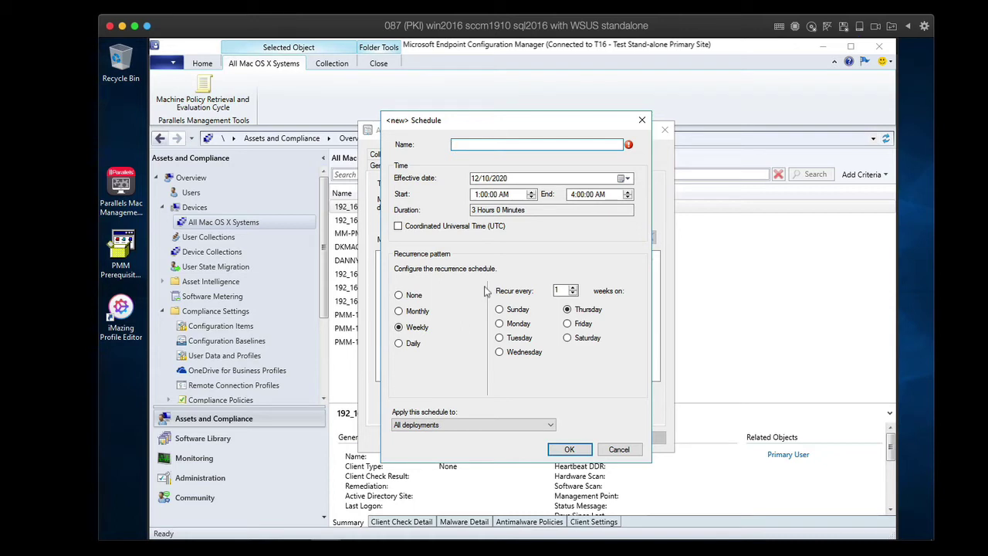
pyautogui.click(620, 450)
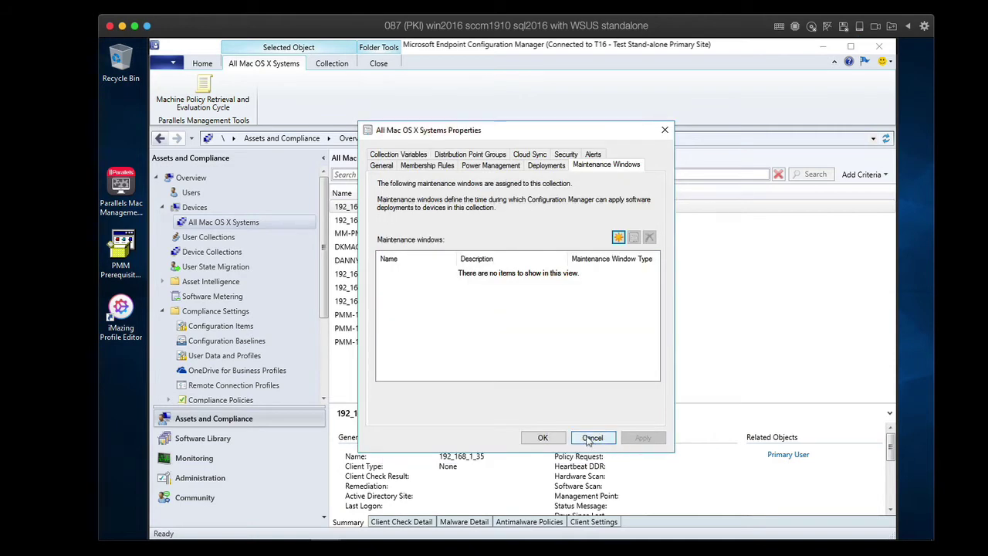
pyautogui.click(592, 438)
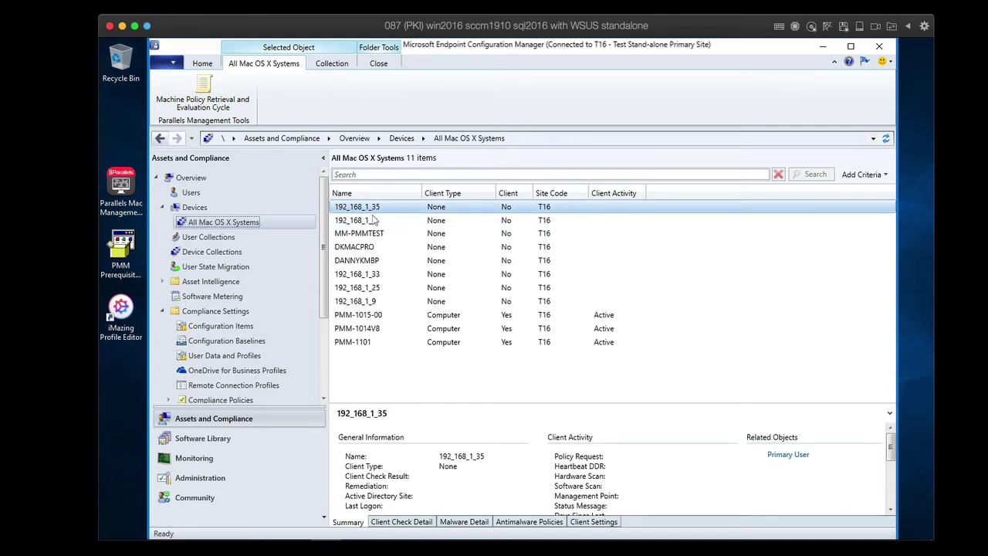
pyautogui.click(366, 235)
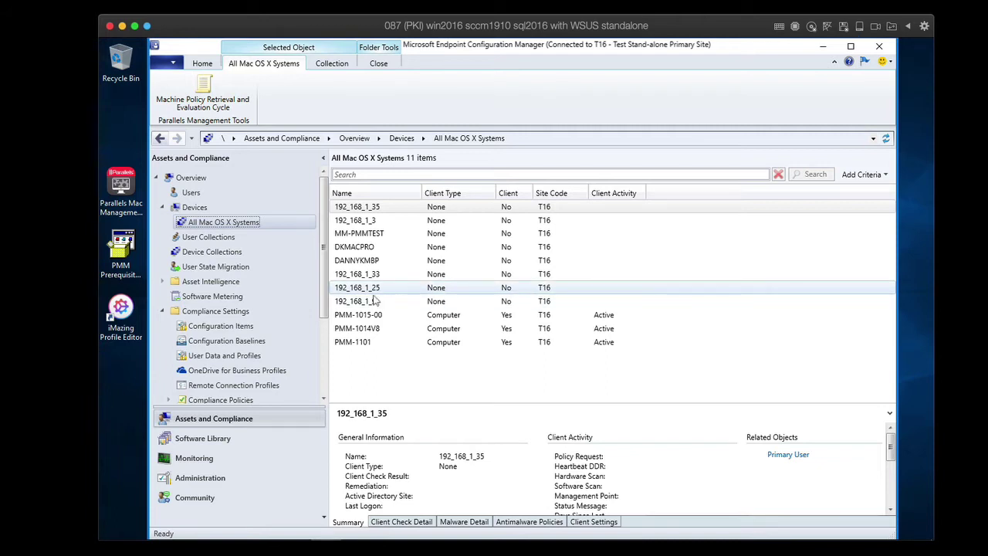
# Open the Discovery Methods under Hierarchy Configuration in the Administration workspace.
pyautogui.click(212, 478)
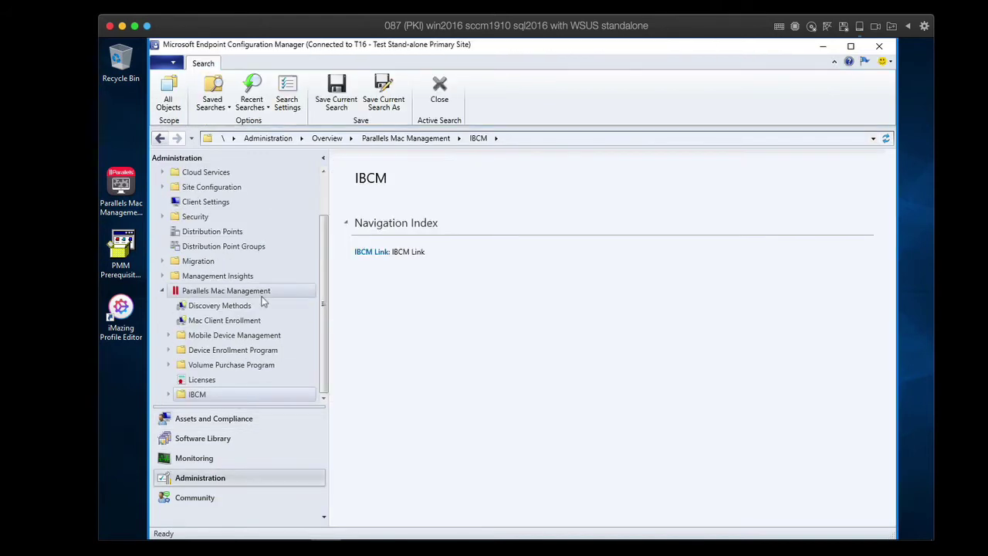
pyautogui.moveTo(320, 285); pyautogui.dragTo(322, 230)
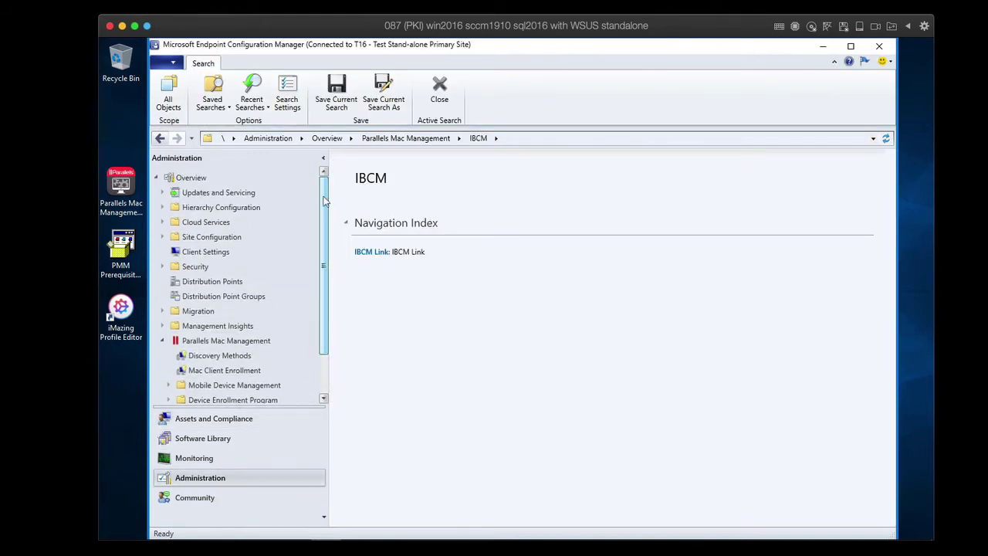
pyautogui.scroll(-1, 164, 210)
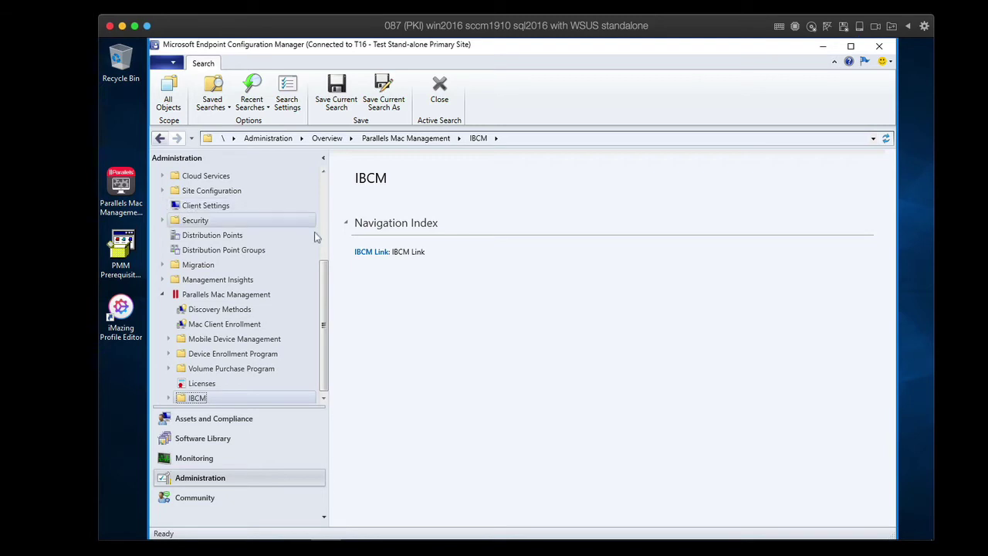
pyautogui.moveTo(321, 267); pyautogui.dragTo(321, 193)
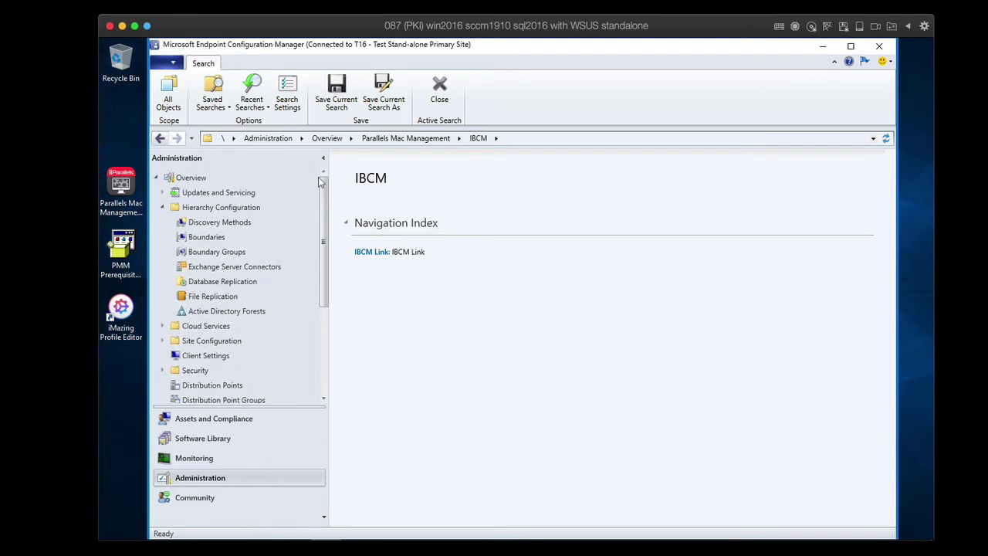
pyautogui.click(221, 223)
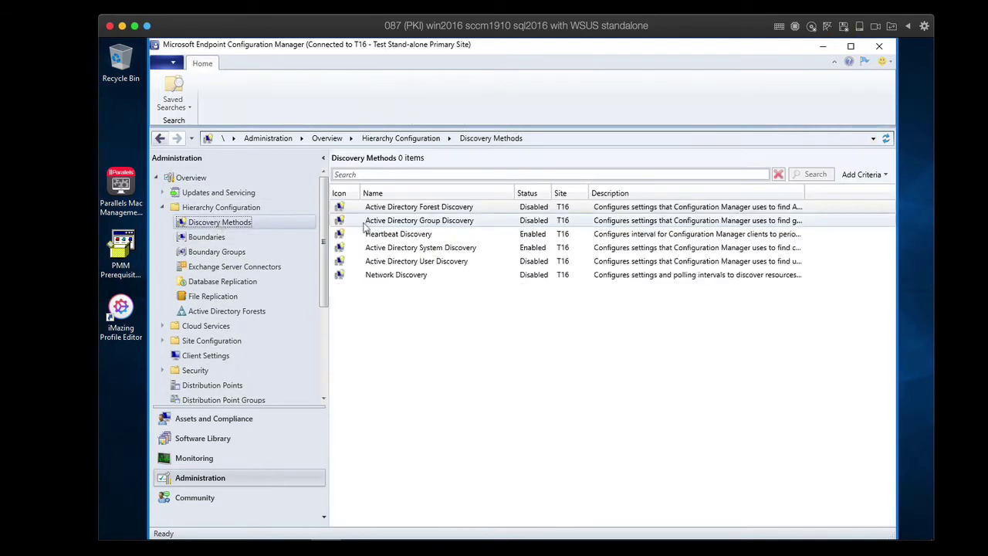
# In the Active Directory System Discovery properties, add the pmm16 domain as a container to search, and discard the change.
pyautogui.click(406, 251)
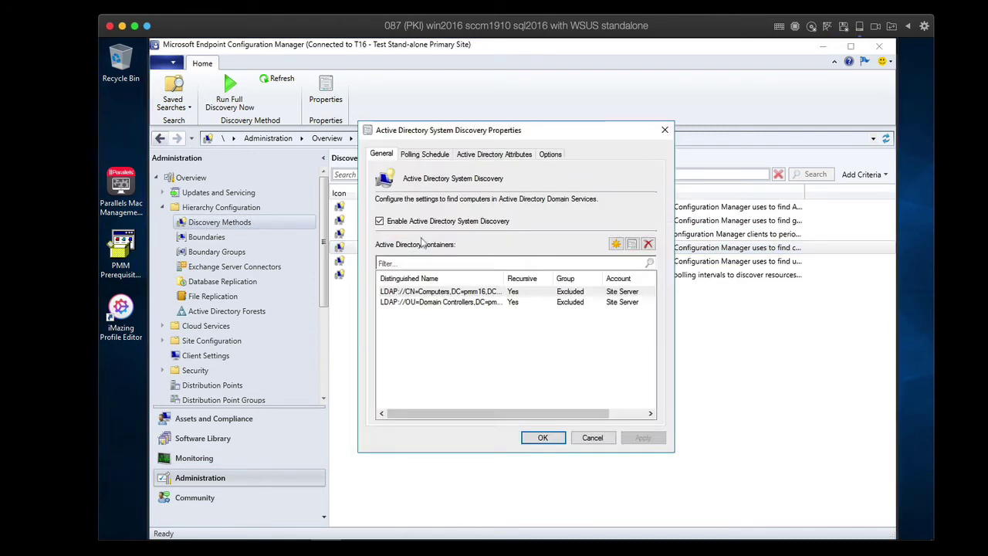
pyautogui.click(616, 246)
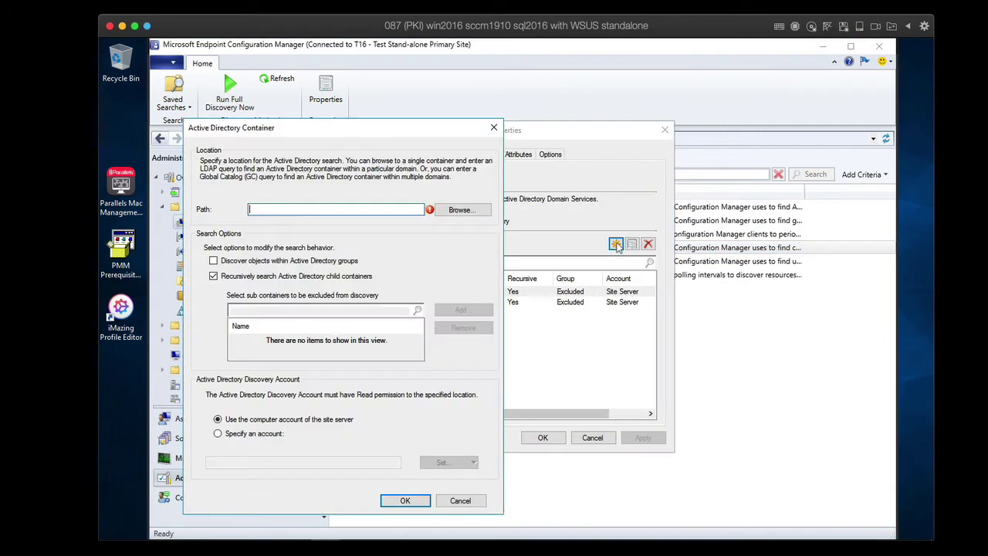
pyautogui.click(462, 212)
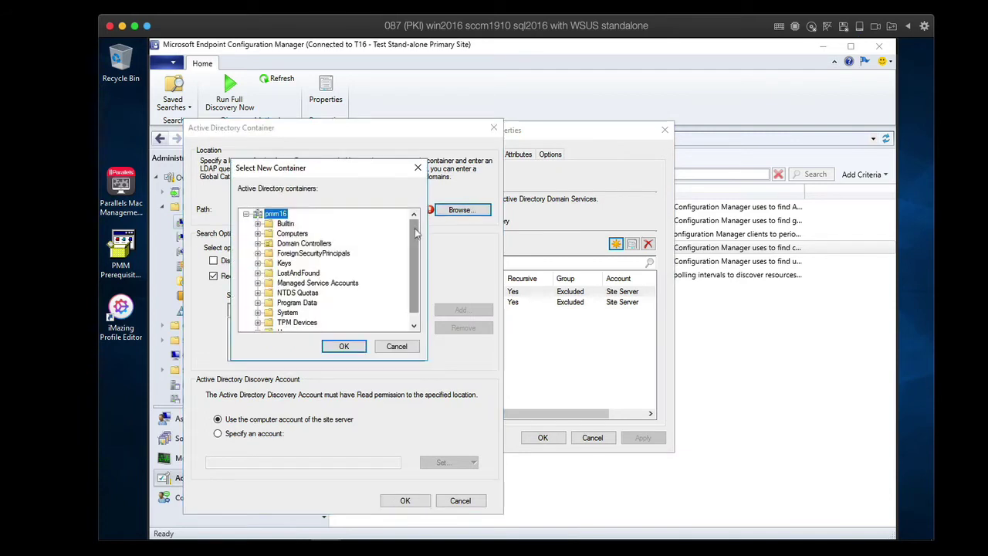
pyautogui.click(258, 233)
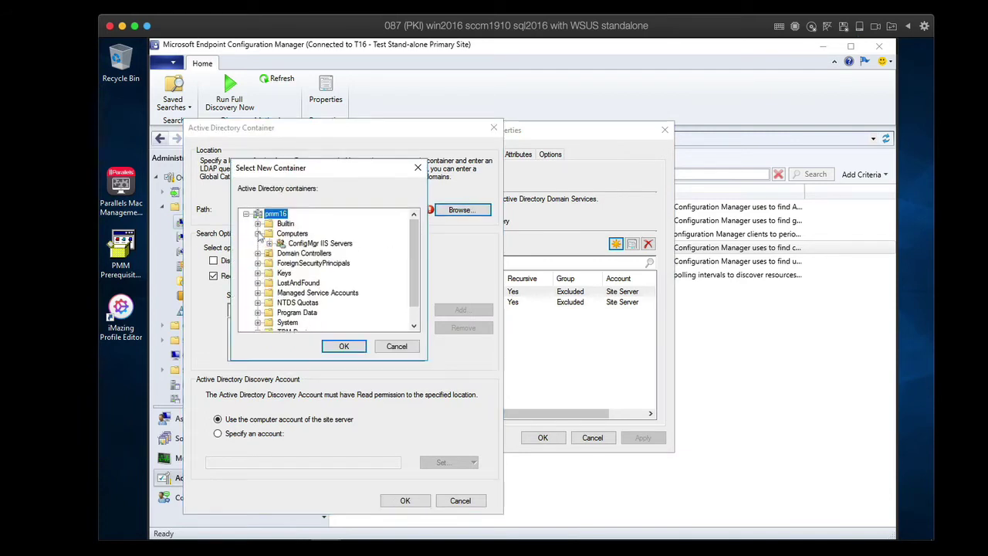
pyautogui.click(258, 233)
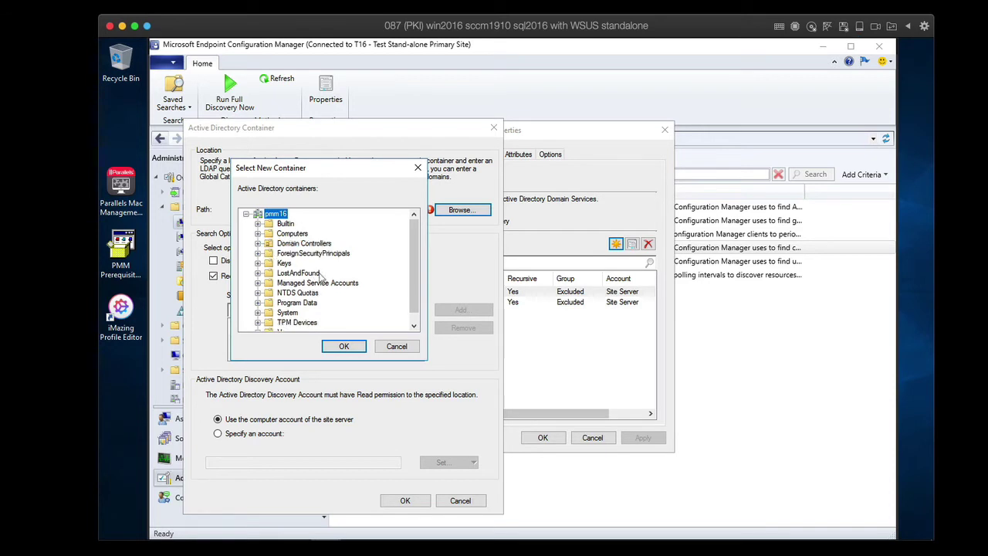
pyautogui.click(345, 346)
pyautogui.click(413, 503)
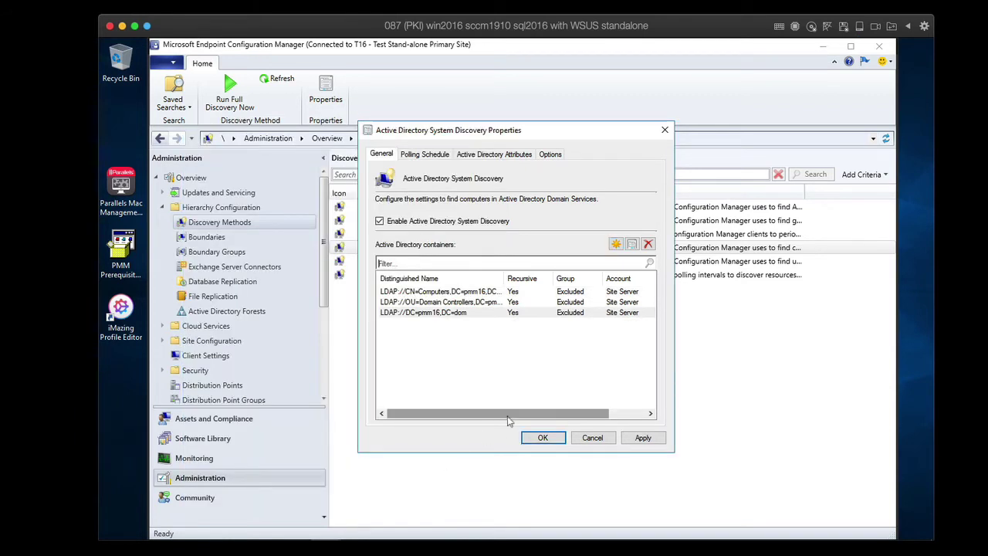
pyautogui.click(593, 438)
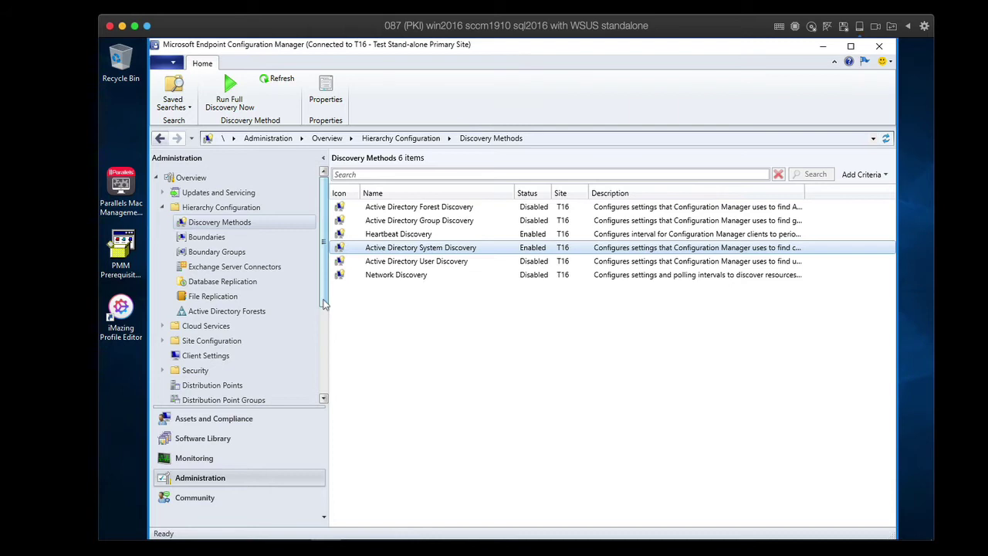
# Return to All Mac OS X Systems under Assets and Compliance and inspect the client details of PMM-1015-00 and PMM-1101.
pyautogui.click(265, 419)
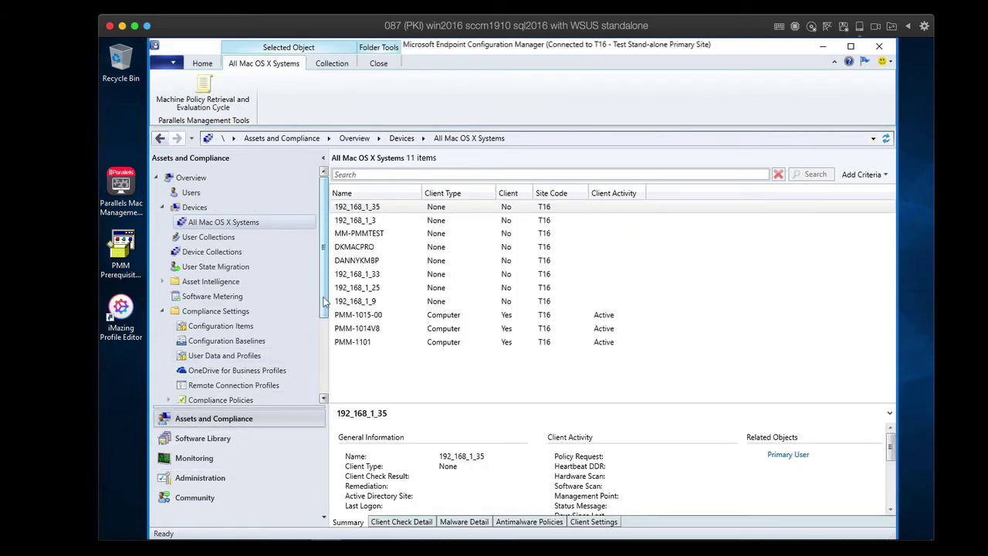
pyautogui.click(426, 319)
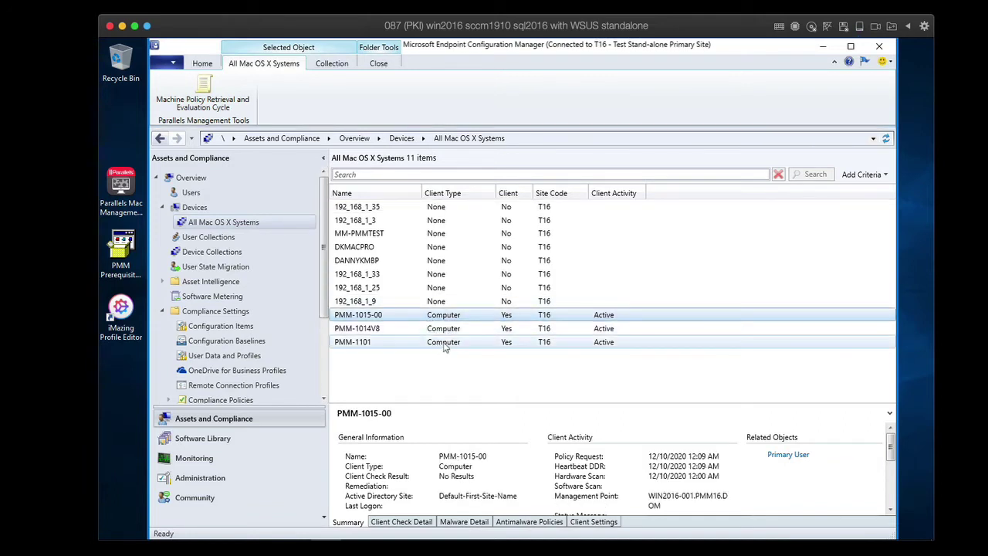
pyautogui.click(425, 345)
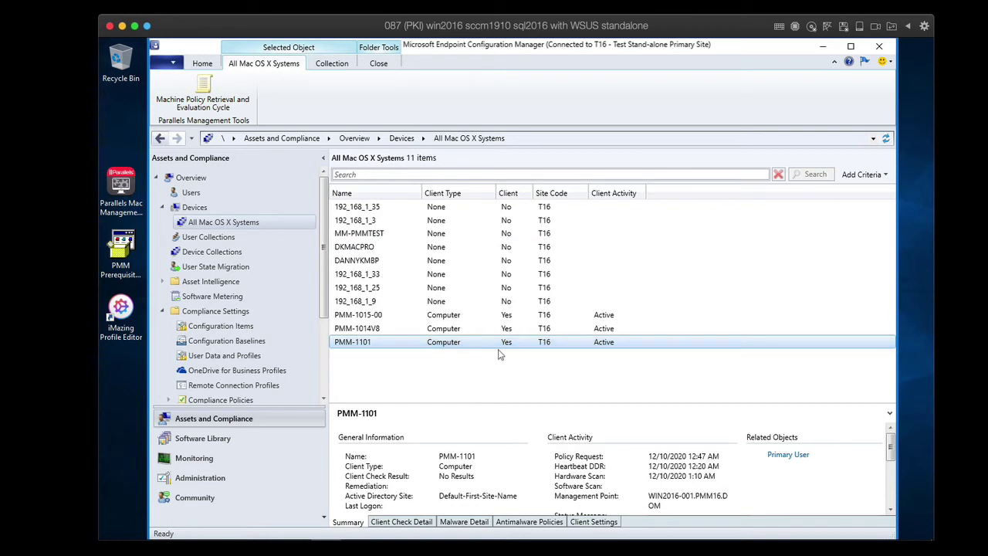
pyautogui.click(455, 317)
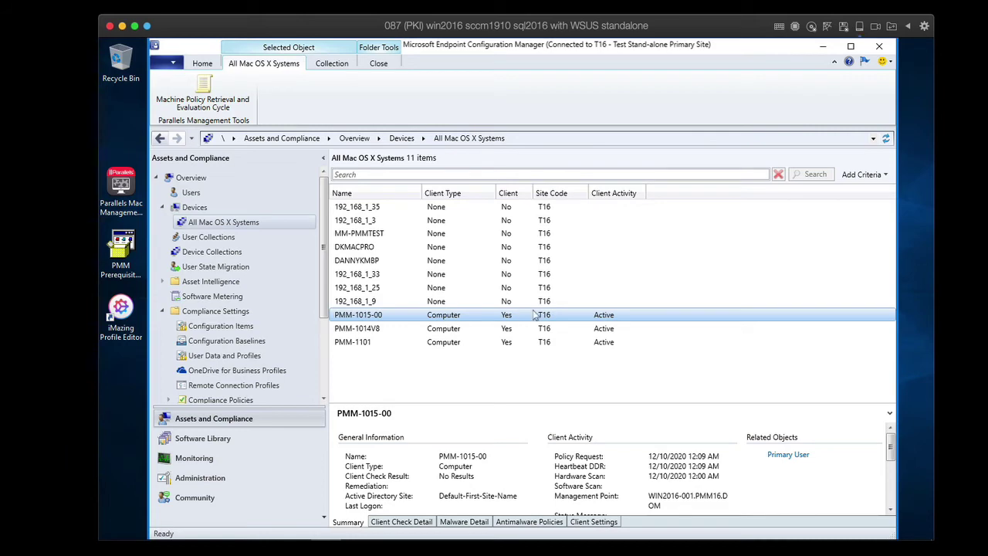
# Add the Operating System column to the All Mac OS X Systems list and widen it to fit the full version names.
pyautogui.rightClick(679, 198)
pyautogui.scroll(-15, 735, 381)
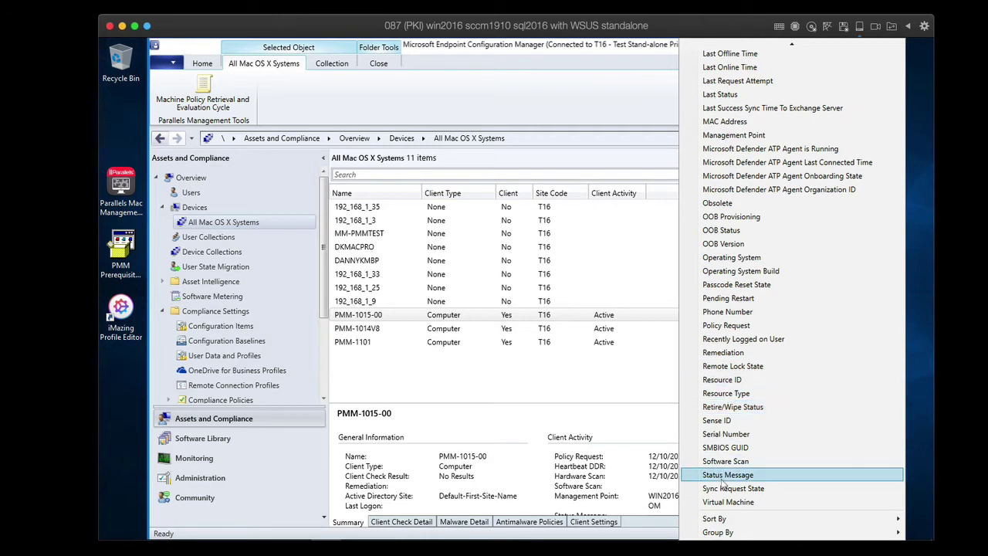
pyautogui.click(727, 259)
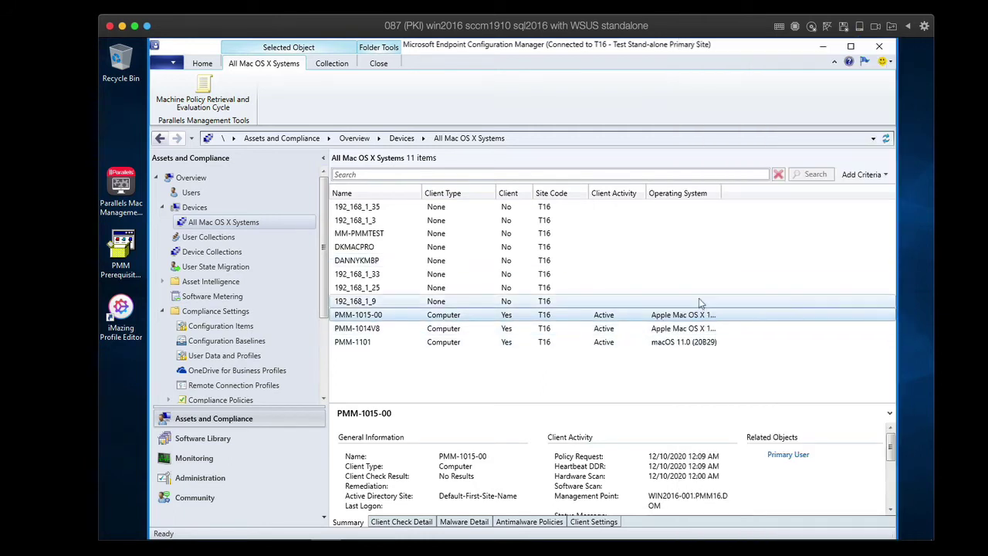
pyautogui.moveTo(723, 193); pyautogui.dragTo(773, 193)
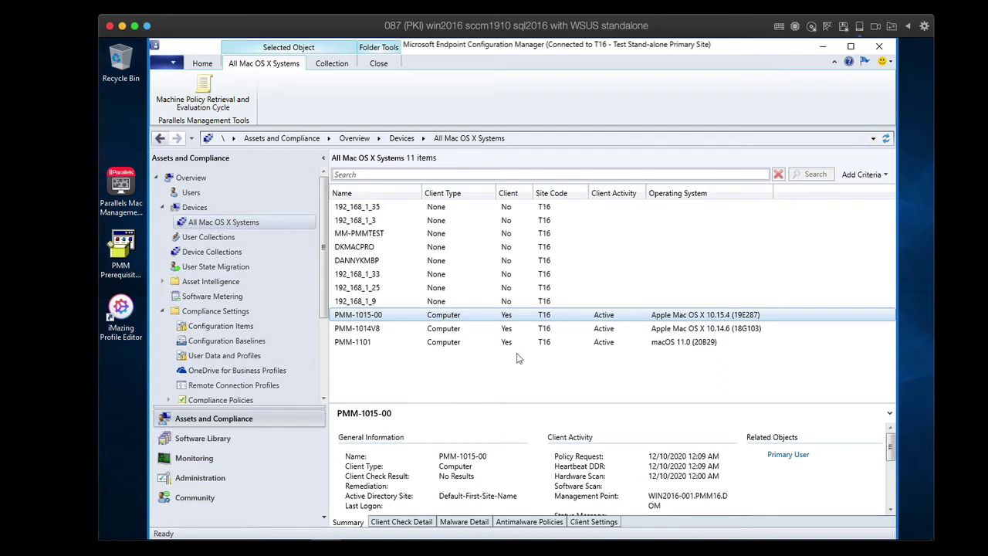
# Review the Parallels Management Tools actions for PMM-1101 and bring up its Execute Script wizard.
pyautogui.click(389, 346)
pyautogui.rightClick(390, 346)
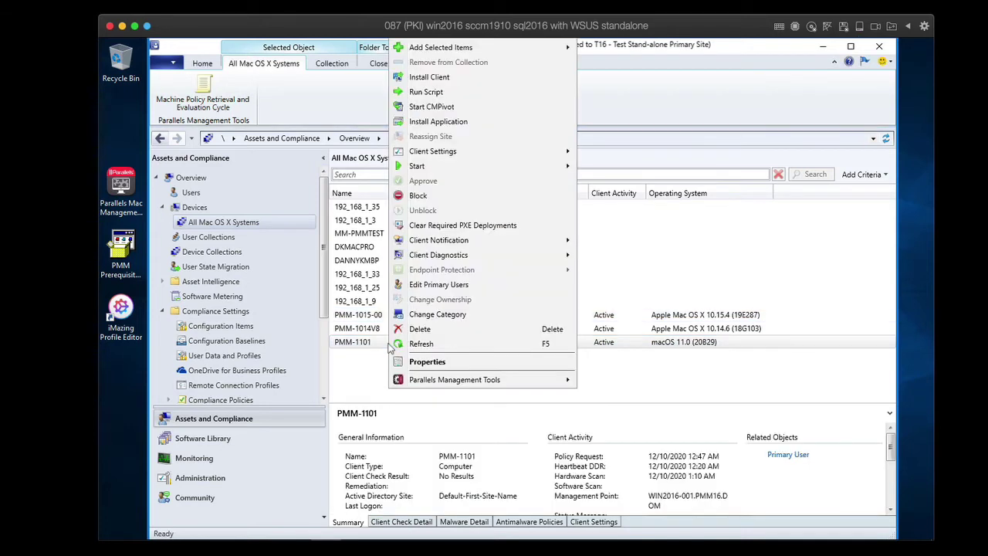
pyautogui.moveTo(431, 380)
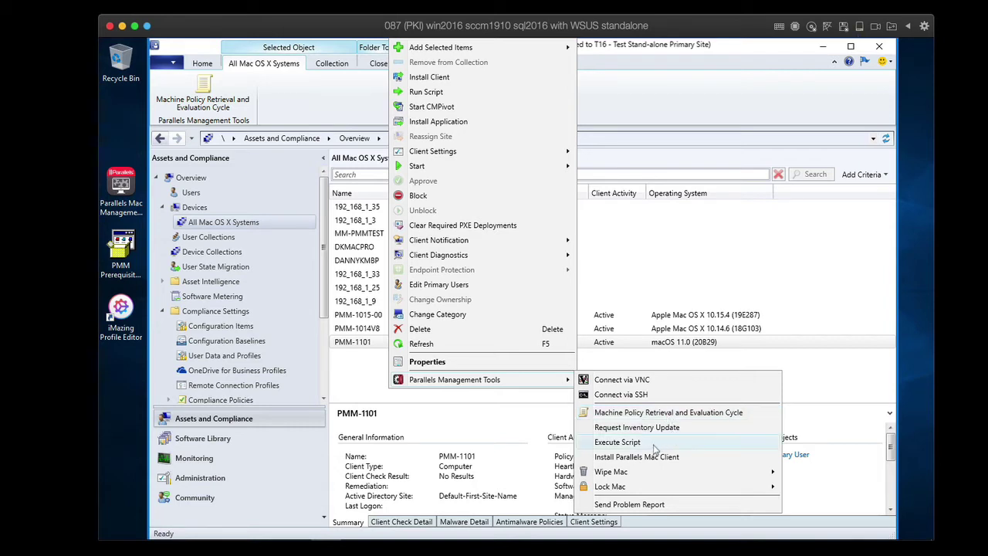
pyautogui.click(655, 446)
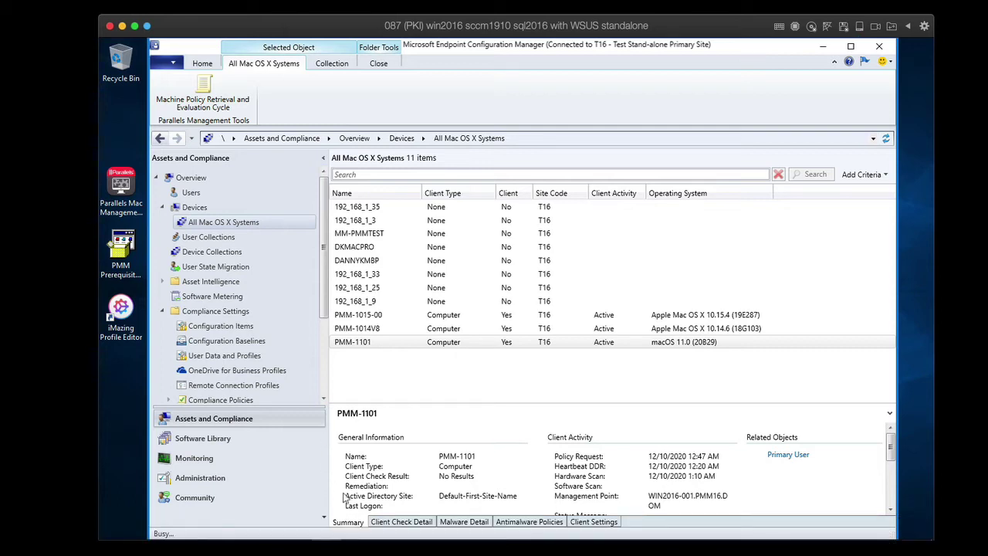
pyautogui.moveTo(326, 526)
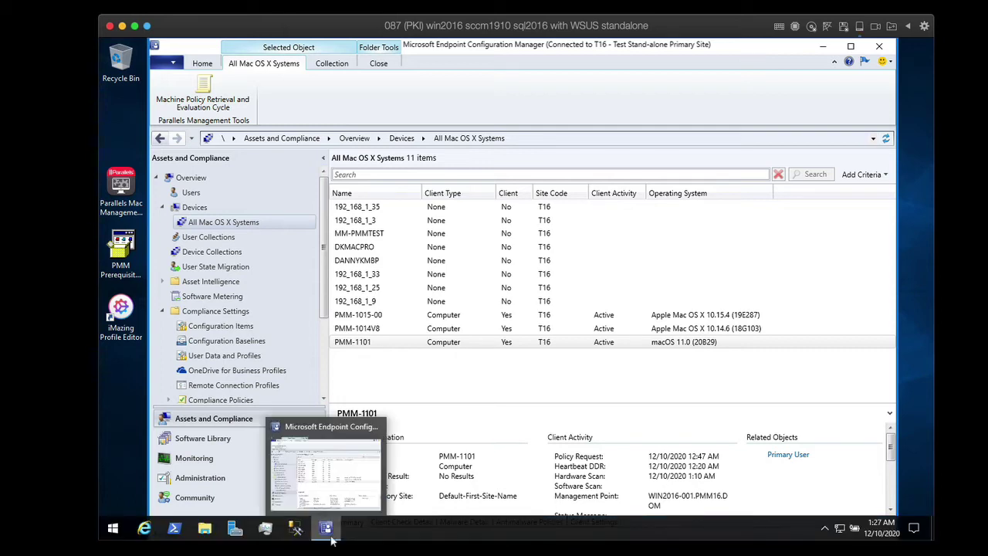
pyautogui.click(345, 474)
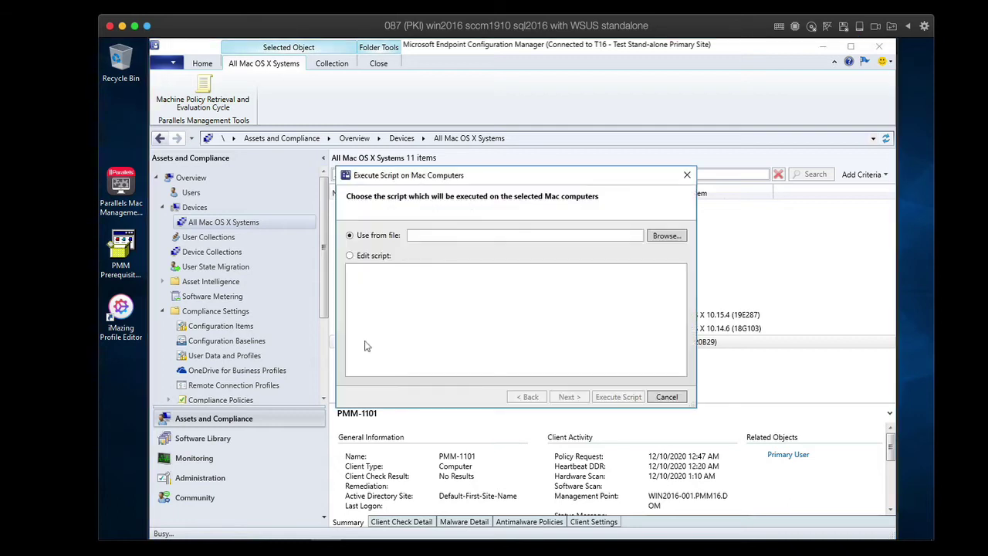
# Check which script file types can be browsed for, cancel the file selection, and compare the Use from file and Edit script options.
pyautogui.click(666, 236)
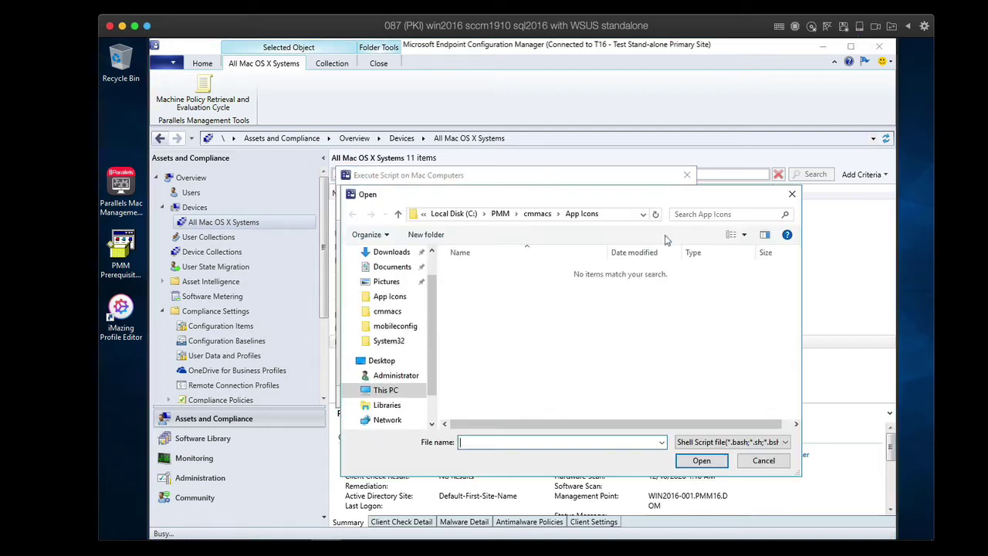
pyautogui.click(751, 450)
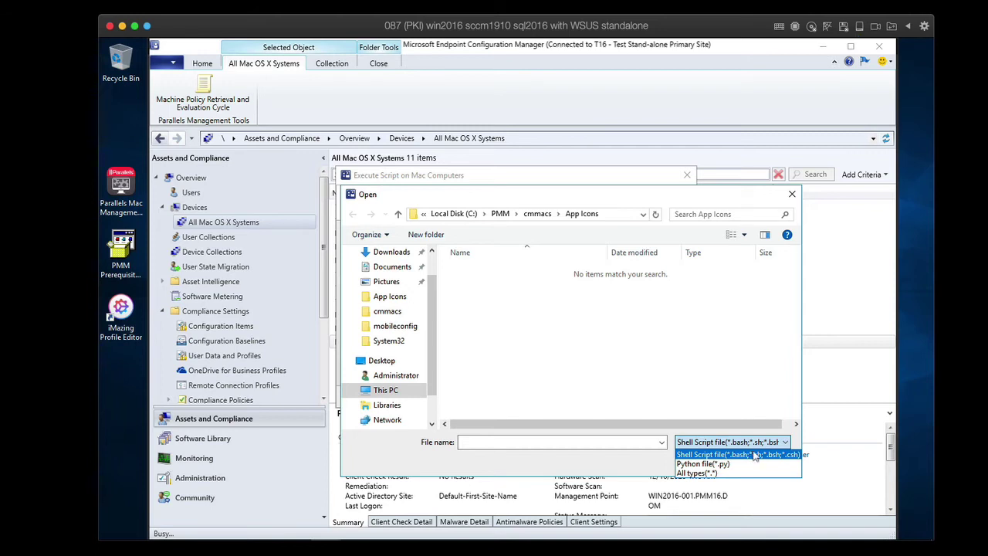
pyautogui.click(657, 467)
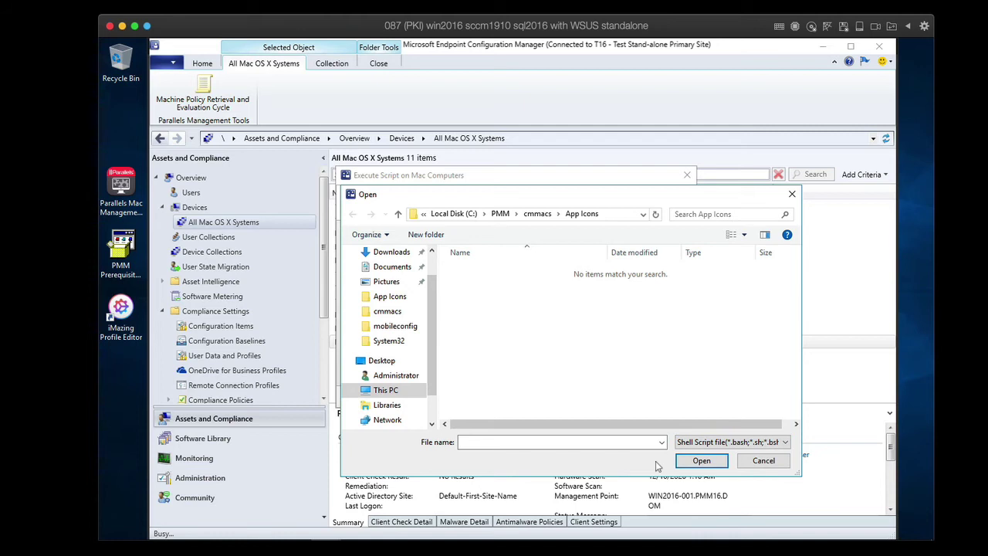
pyautogui.click(767, 463)
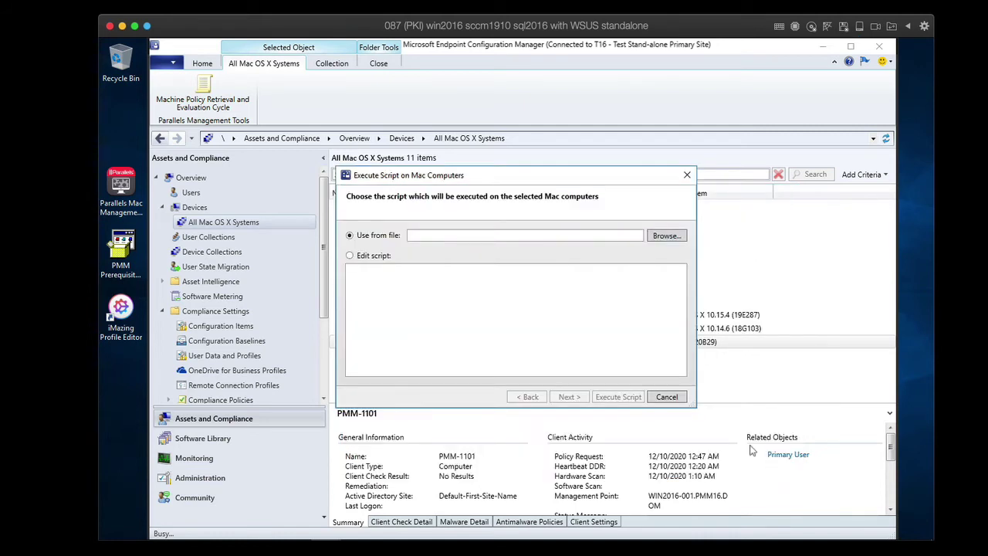
pyautogui.click(377, 257)
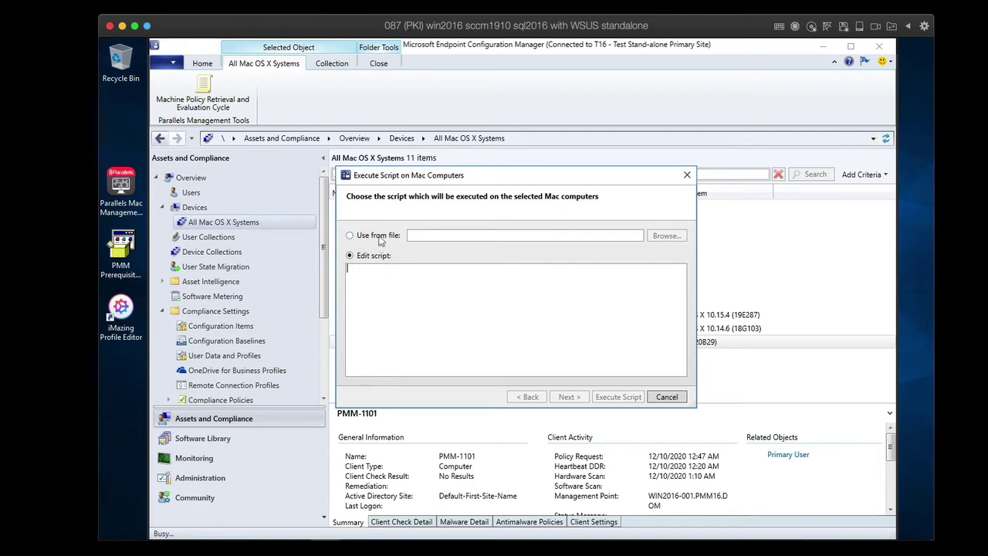
pyautogui.click(386, 240)
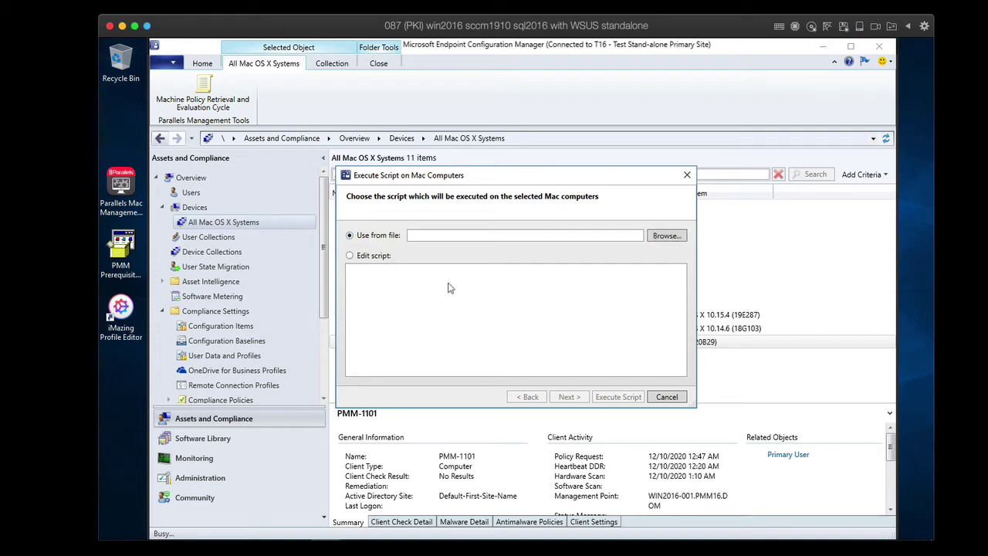
# Enter the placeholder script "asdfasf", choose to run it with administrative privileges, and proceed to the SSH account page.
pyautogui.click(375, 258)
pyautogui.click(374, 270)
pyautogui.write('asdfasdf')
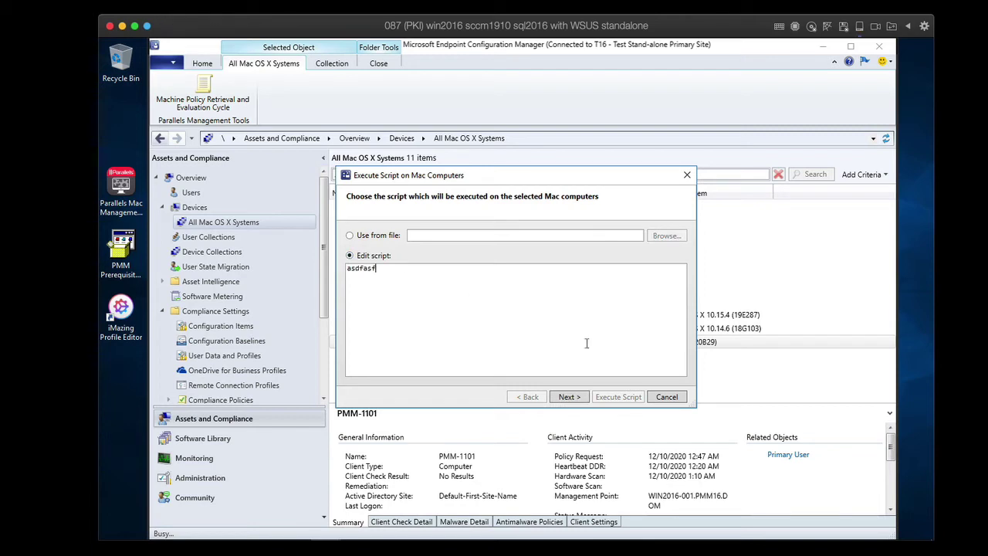
pyautogui.click(569, 397)
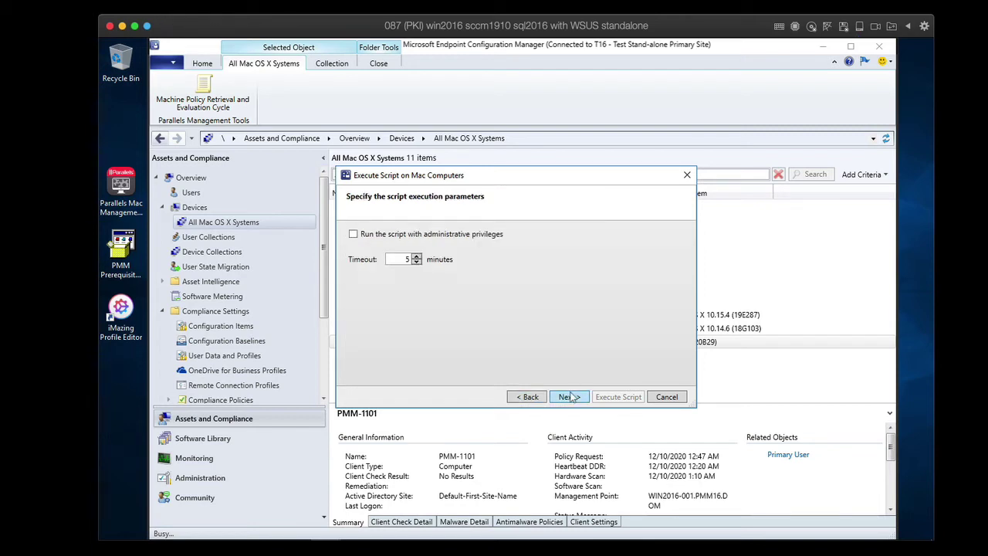
pyautogui.click(434, 235)
pyautogui.click(569, 397)
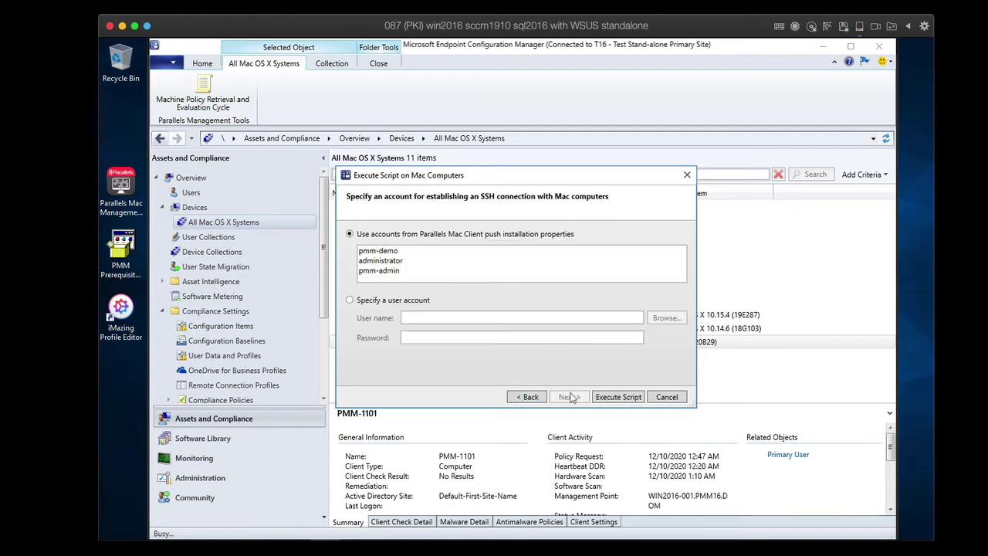
# Look at the options for specifying a user account or using the push installation accounts, and cancel the wizard without executing the script.
pyautogui.click(423, 303)
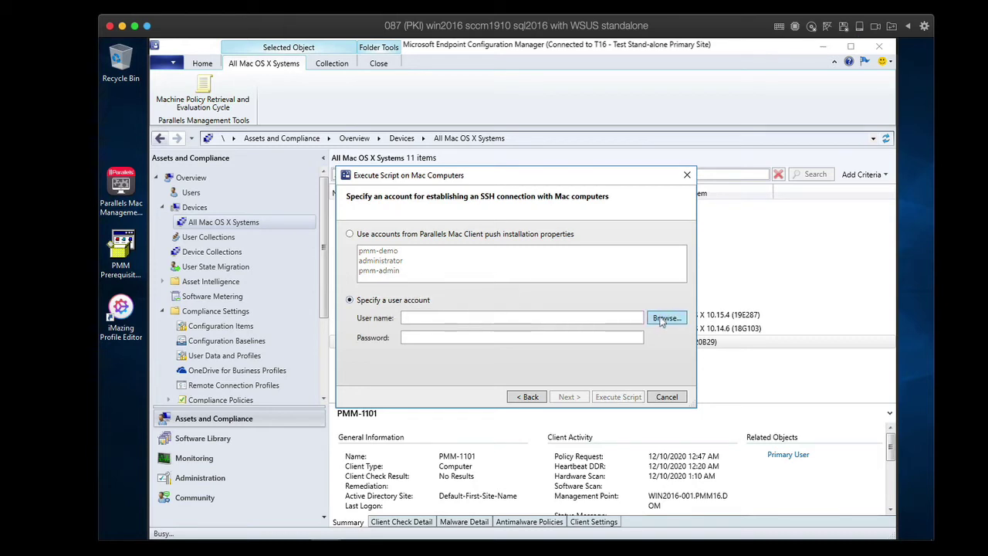
pyautogui.click(658, 319)
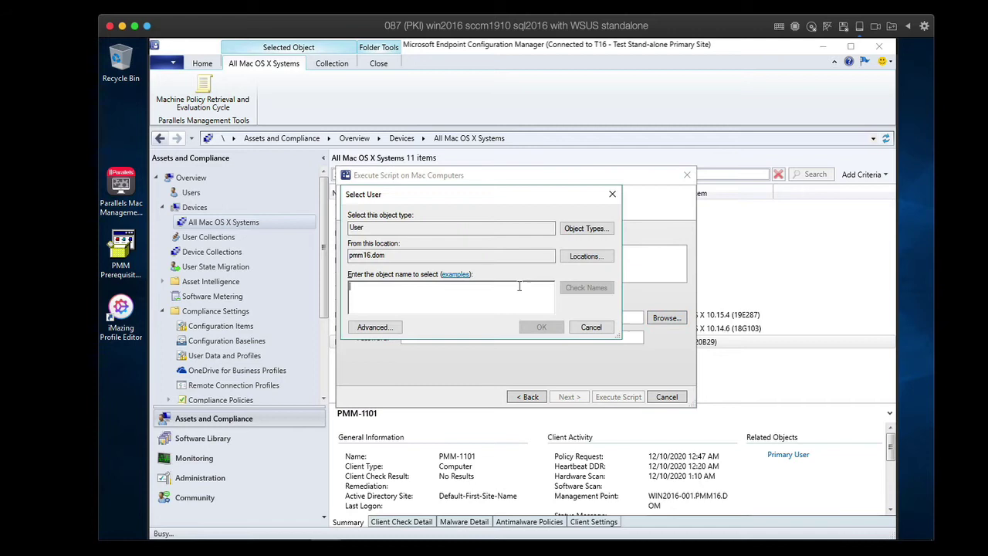
pyautogui.click(590, 329)
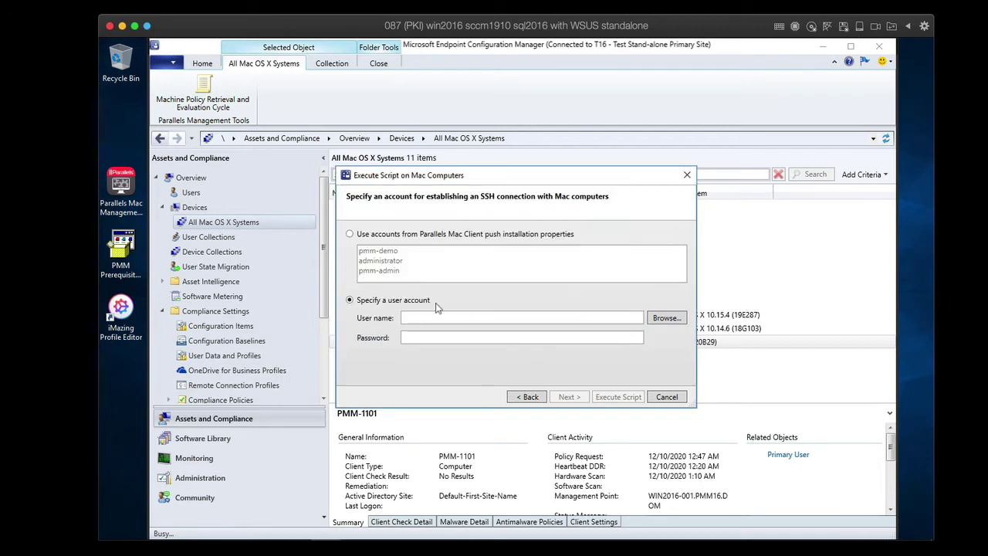
pyautogui.click(438, 235)
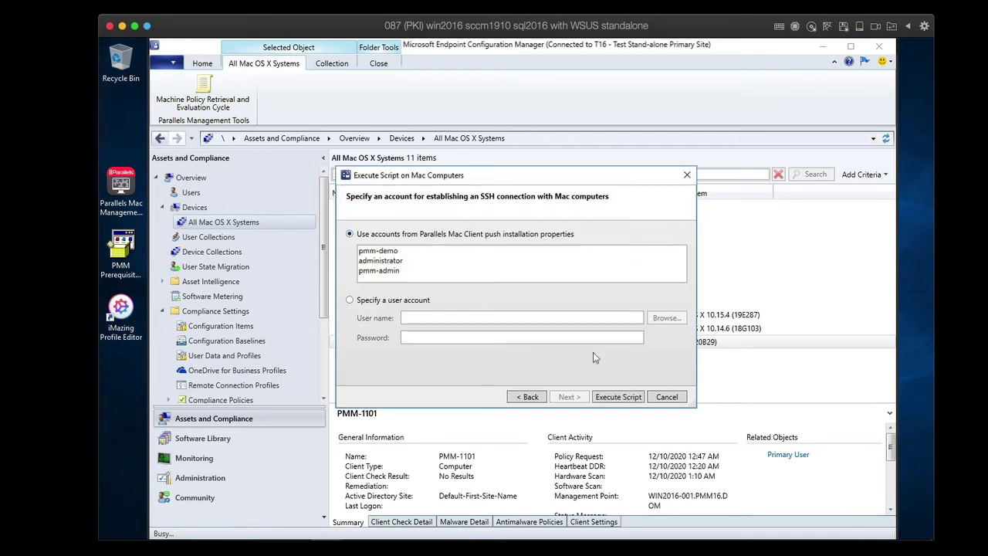
pyautogui.click(665, 397)
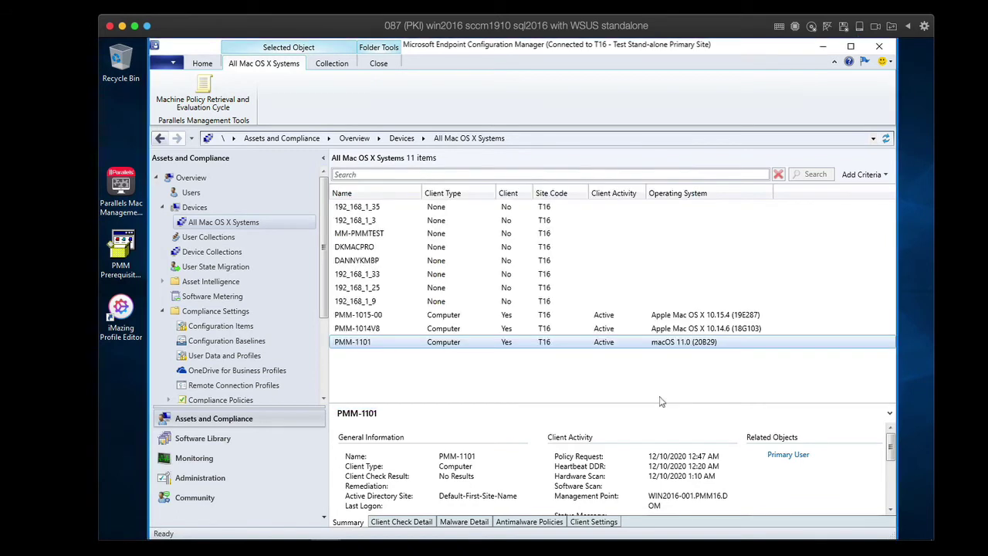
# Display the Parallels Management Tools actions available for the whole All Mac OS X Systems collection.
pyautogui.click(269, 222)
pyautogui.rightClick(269, 221)
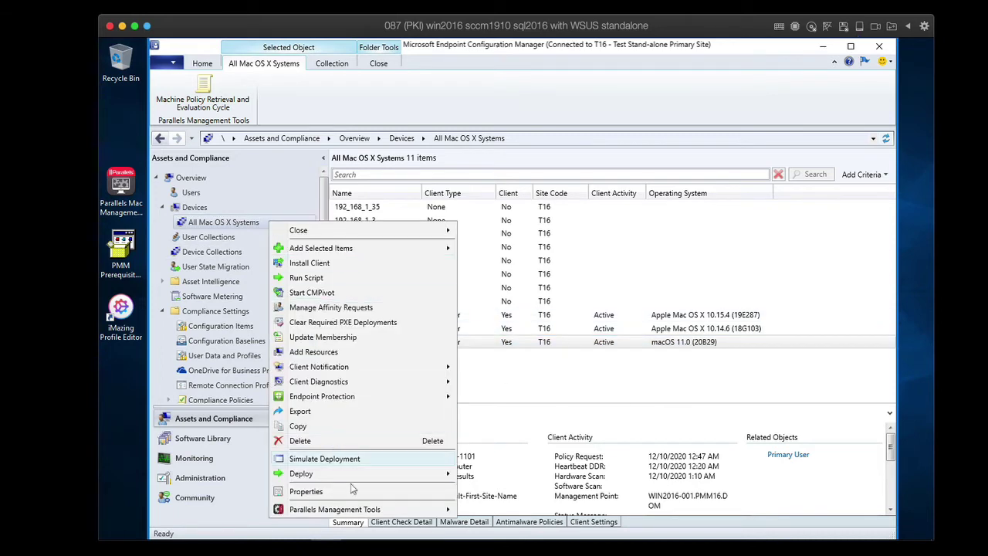
pyautogui.moveTo(402, 509)
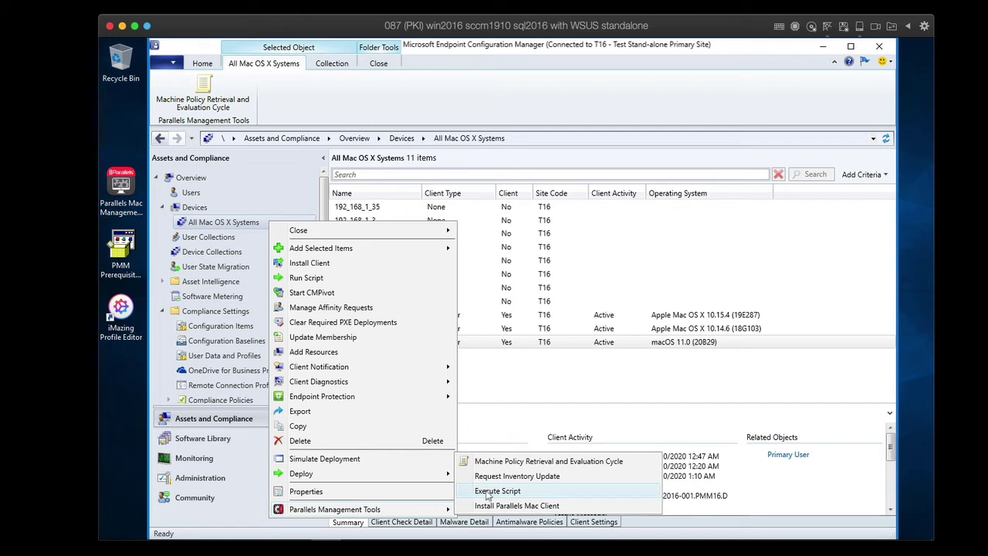
# Select the PMM-1101 Mac in the device list and display its available Parallels Management Tools actions.
pyautogui.click(513, 368)
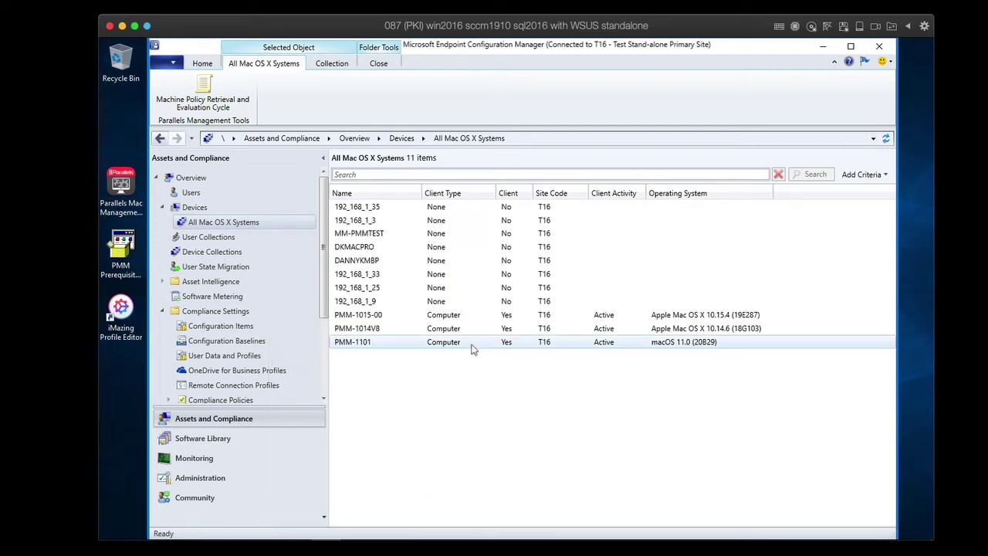
pyautogui.click(471, 345)
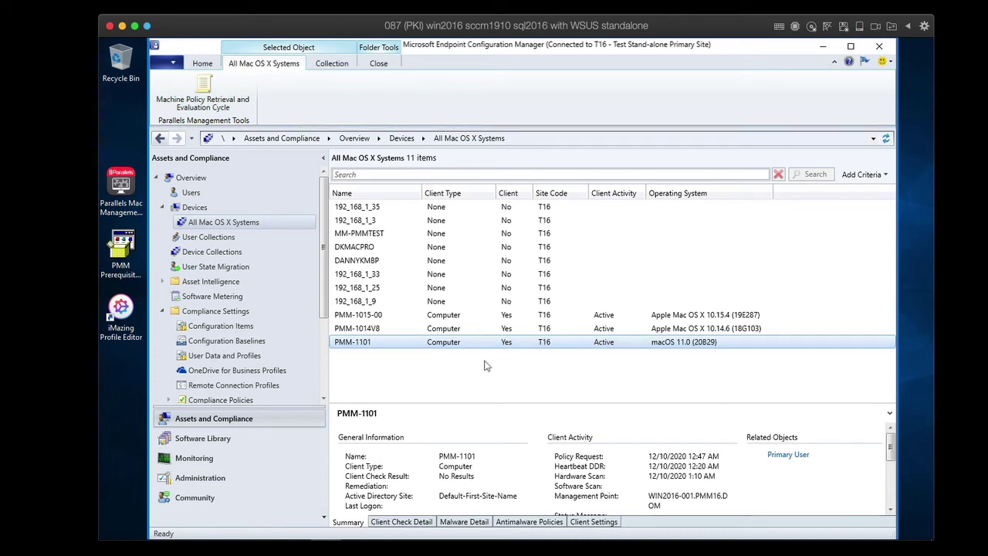
pyautogui.rightClick(476, 342)
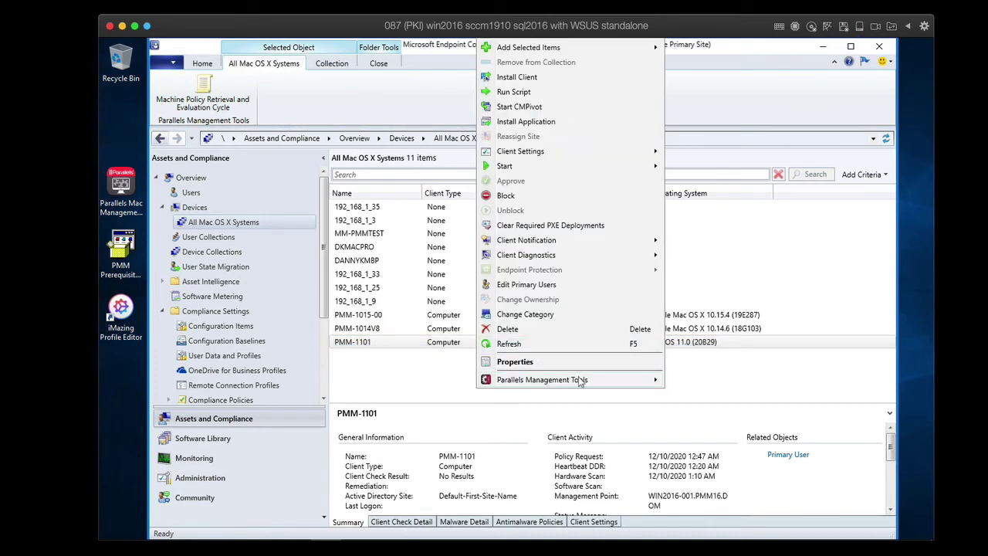
pyautogui.moveTo(556, 379)
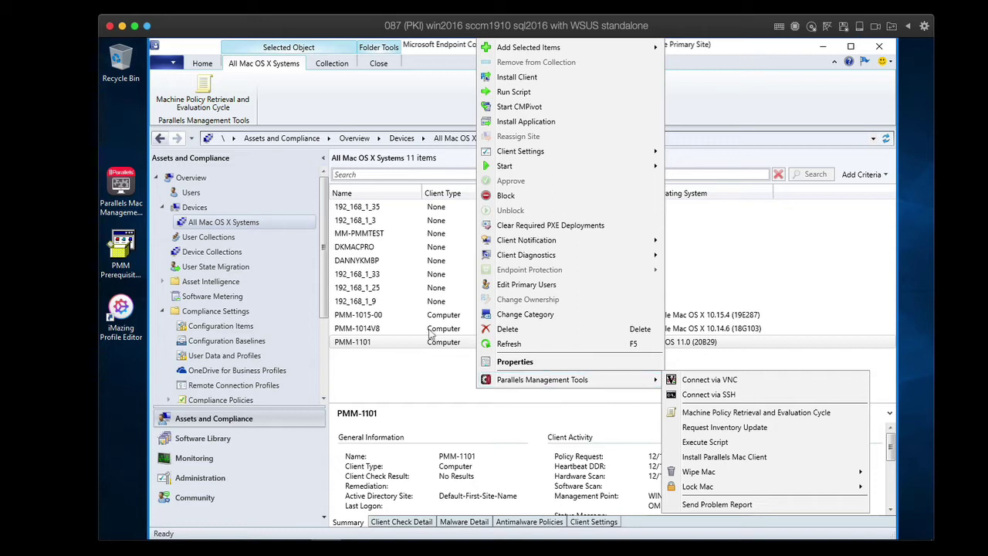
pyautogui.press('Escape')
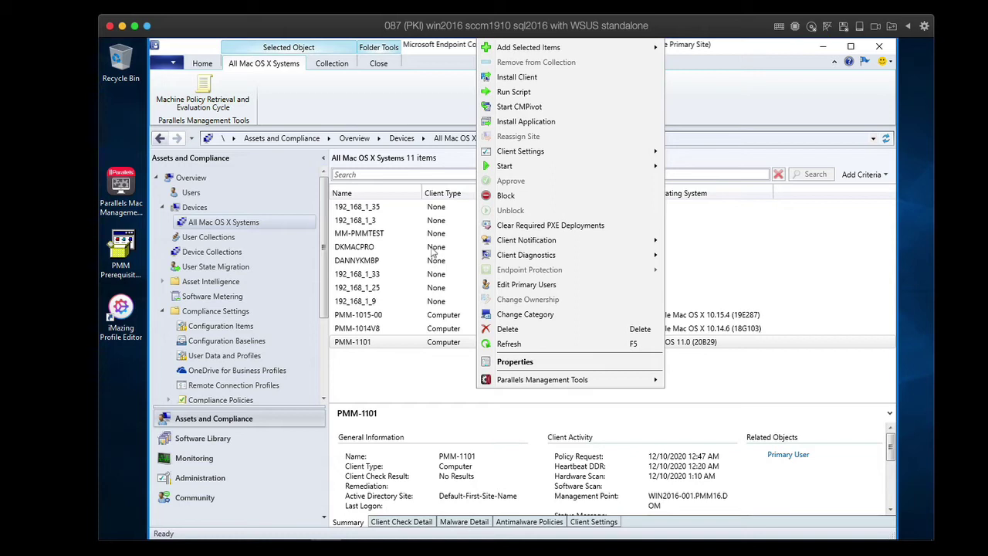
pyautogui.moveTo(608, 376)
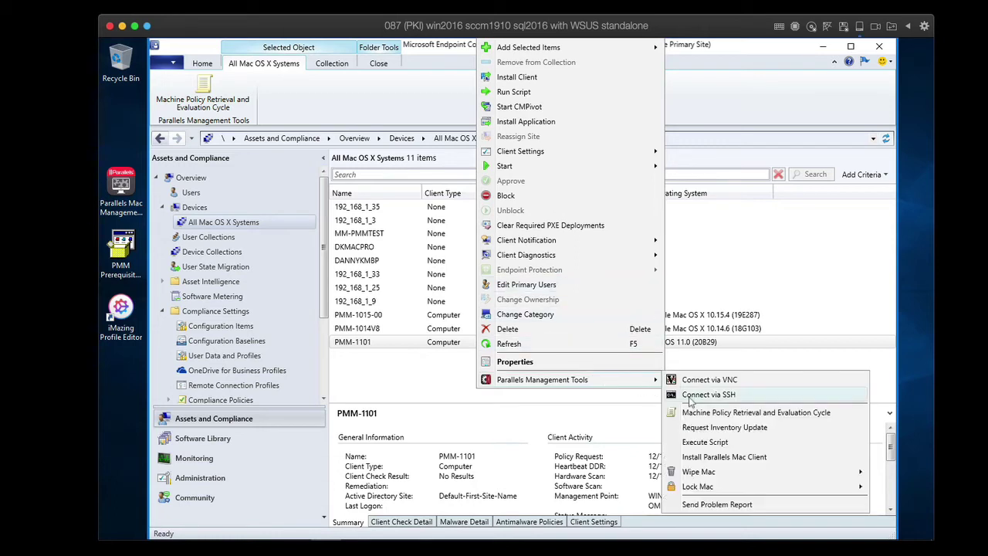
# Look through the account and reinstall options for pushing the Parallels Mac Client to PMM-1101, and cancel without installing.
pyautogui.click(707, 459)
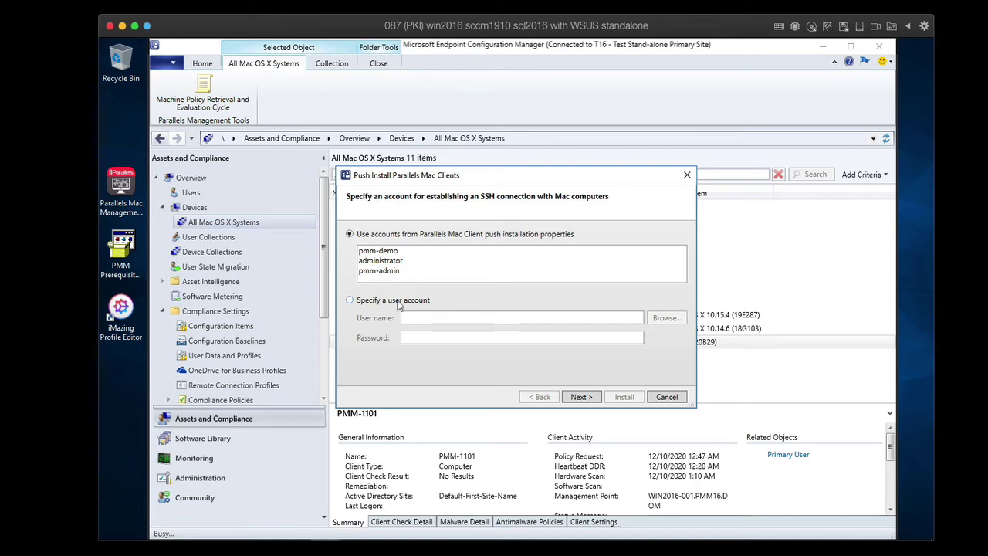
pyautogui.click(581, 396)
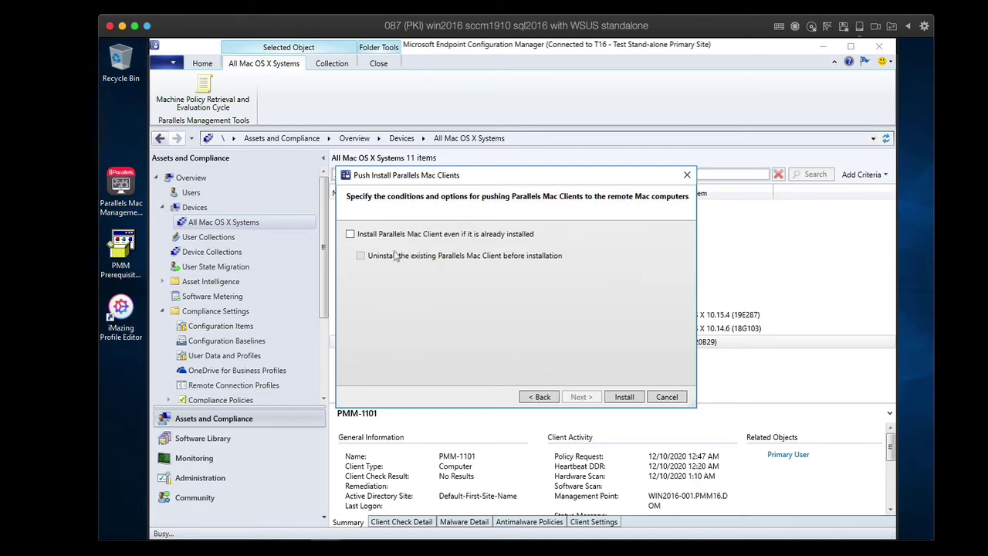
pyautogui.click(377, 237)
pyautogui.click(667, 397)
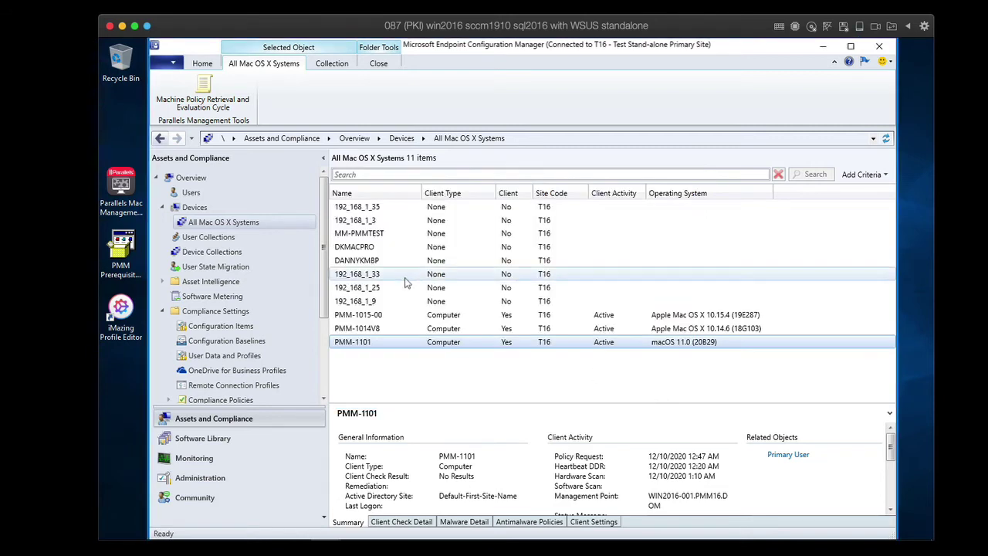
# Look at the Wipe Mac actions for PMM-1101 and examine the Unlock Code entry in its Wipe / Lock properties.
pyautogui.rightClick(414, 344)
pyautogui.moveTo(494, 387)
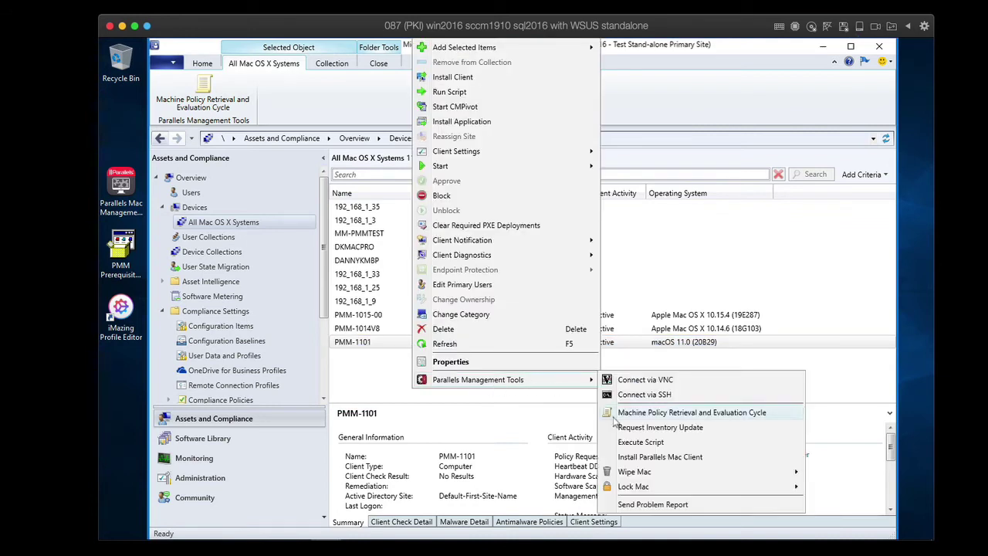
pyautogui.moveTo(632, 479)
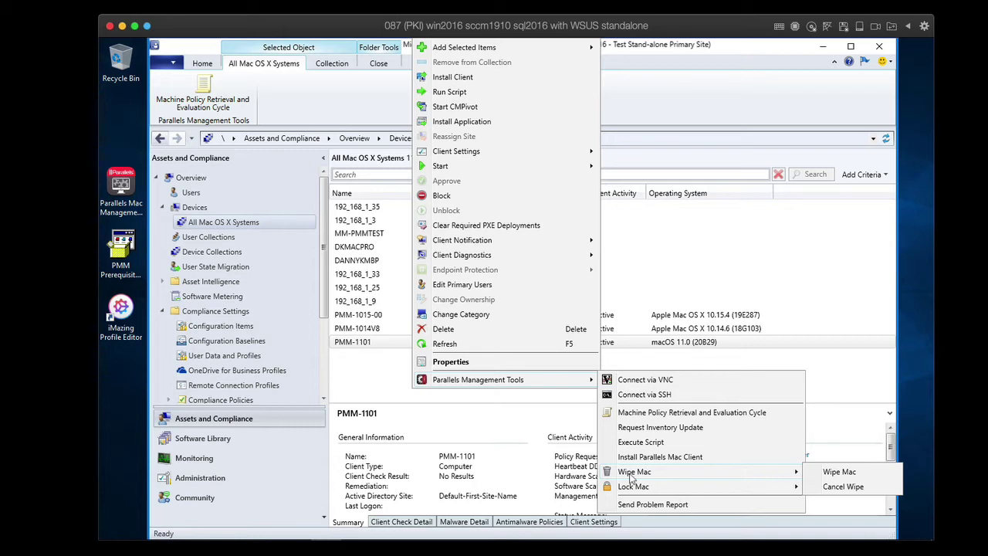
pyautogui.click(485, 363)
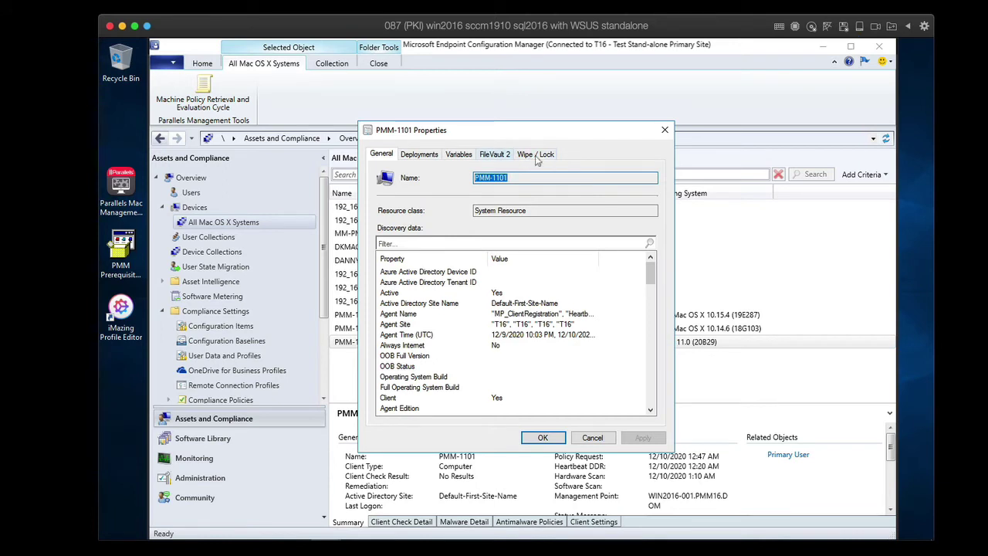
pyautogui.click(551, 157)
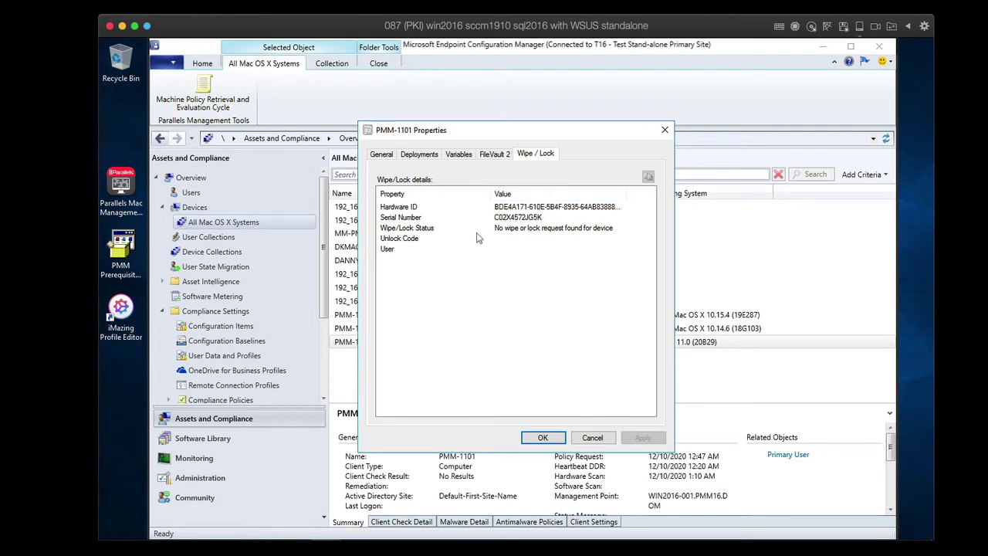
pyautogui.click(409, 239)
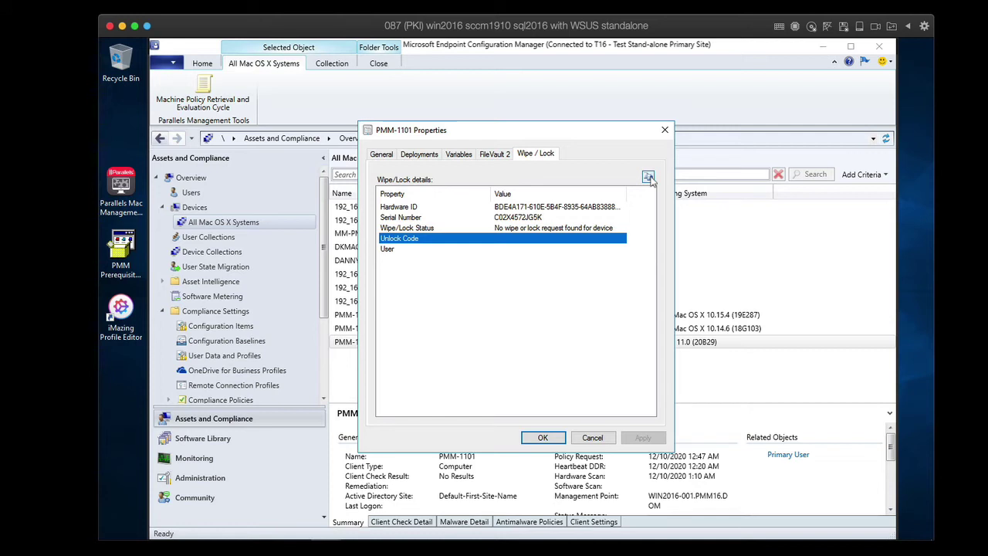
# Examine the personal and institutional key entries in PMM-1101's FileVault 2 details and copy the personal key.
pyautogui.click(504, 157)
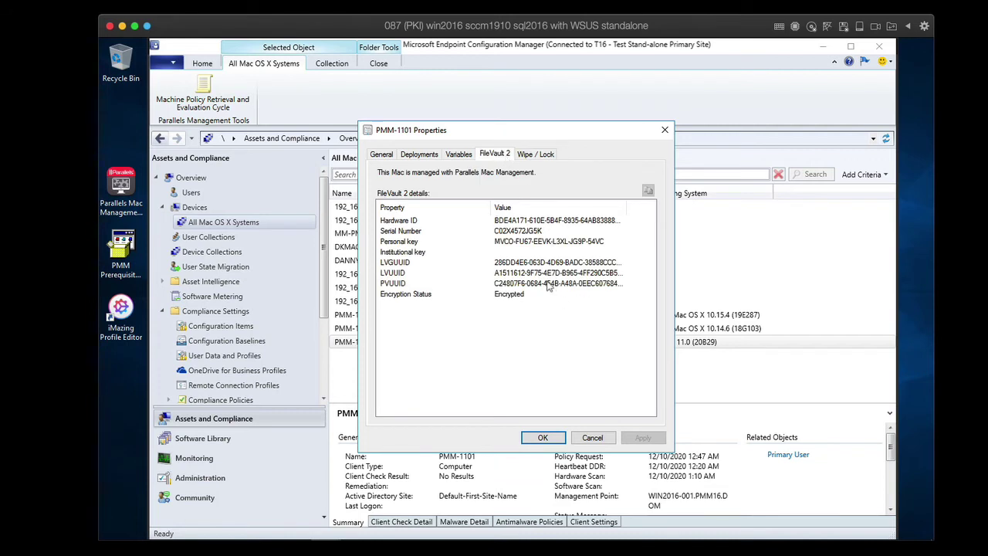
pyautogui.click(500, 242)
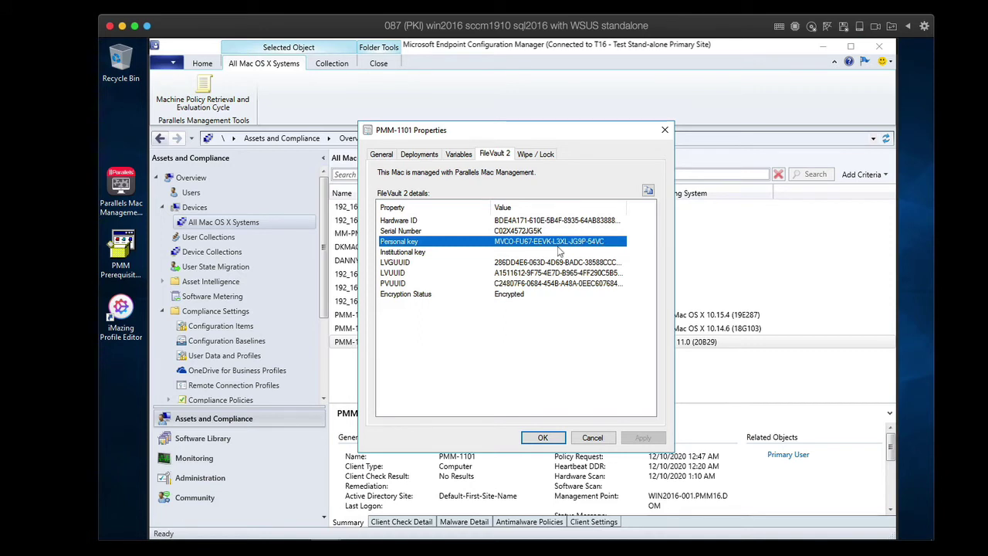
pyautogui.click(475, 255)
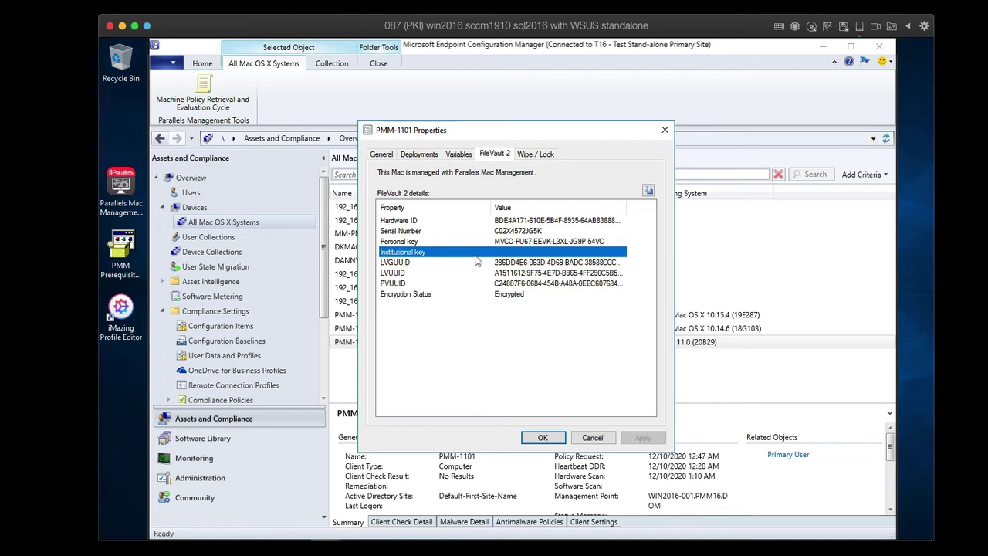
pyautogui.click(502, 242)
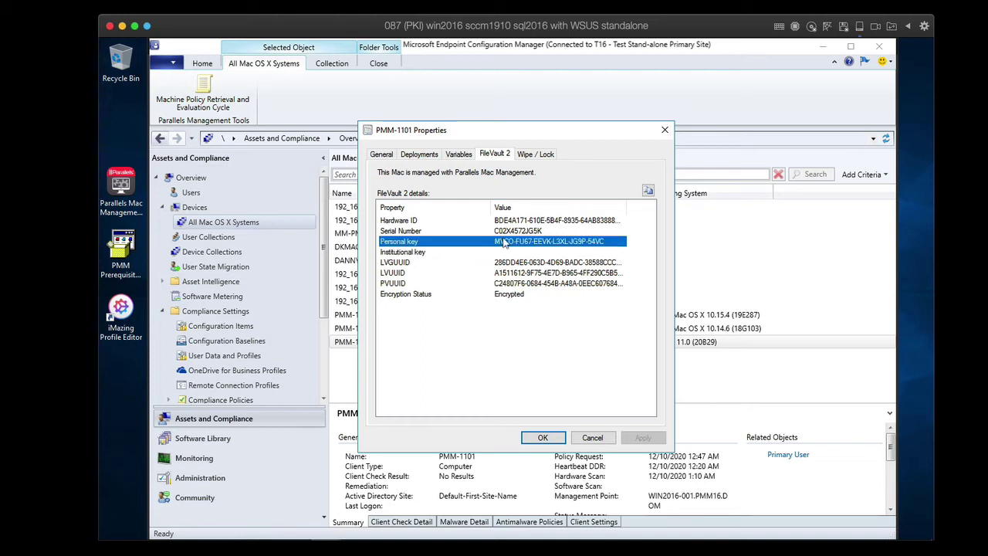
pyautogui.click(648, 193)
# Review PMM-1101's variables, deployments and discovery data, including client version and operating system, and cancel the properties.
pyautogui.click(460, 154)
pyautogui.click(419, 154)
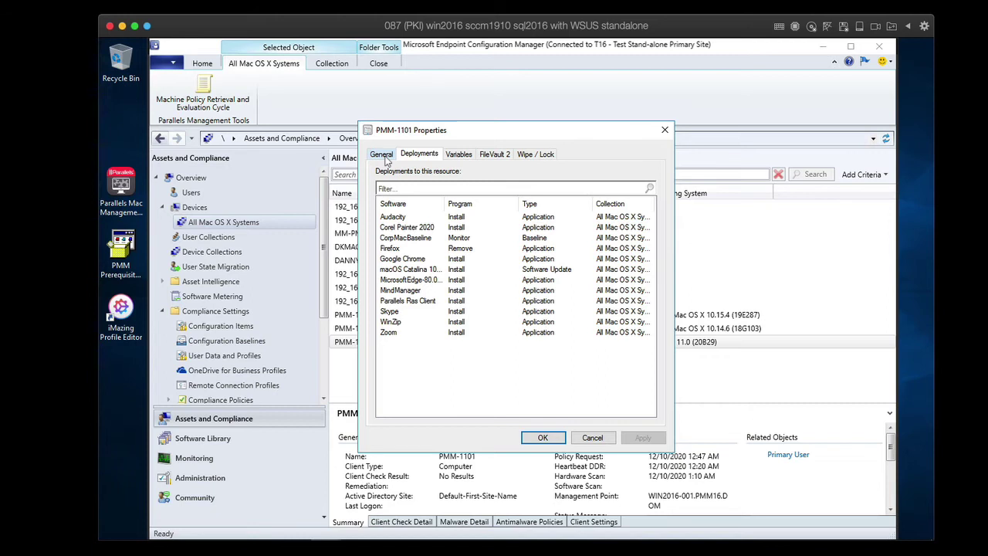
pyautogui.click(386, 157)
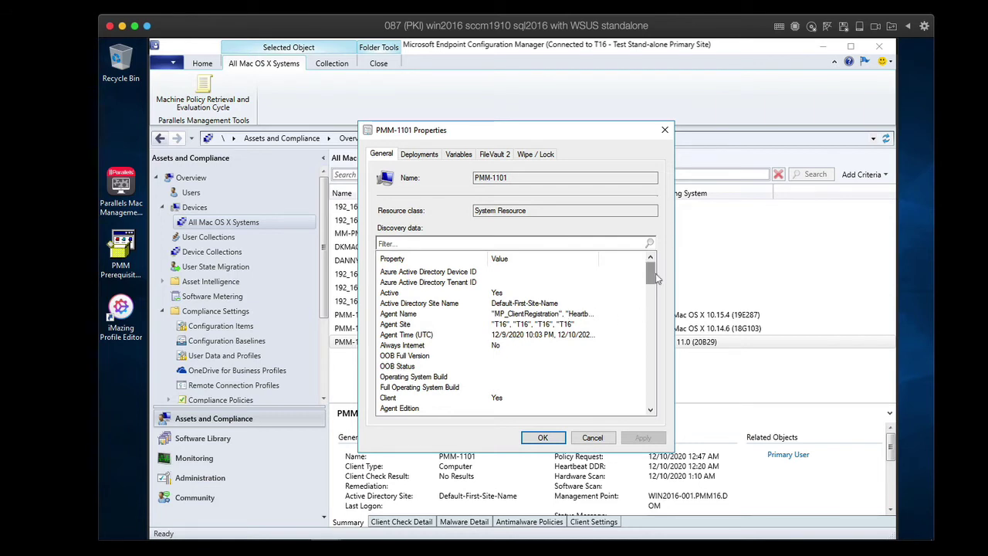
pyautogui.moveTo(655, 273); pyautogui.dragTo(655, 294)
pyautogui.click(516, 336)
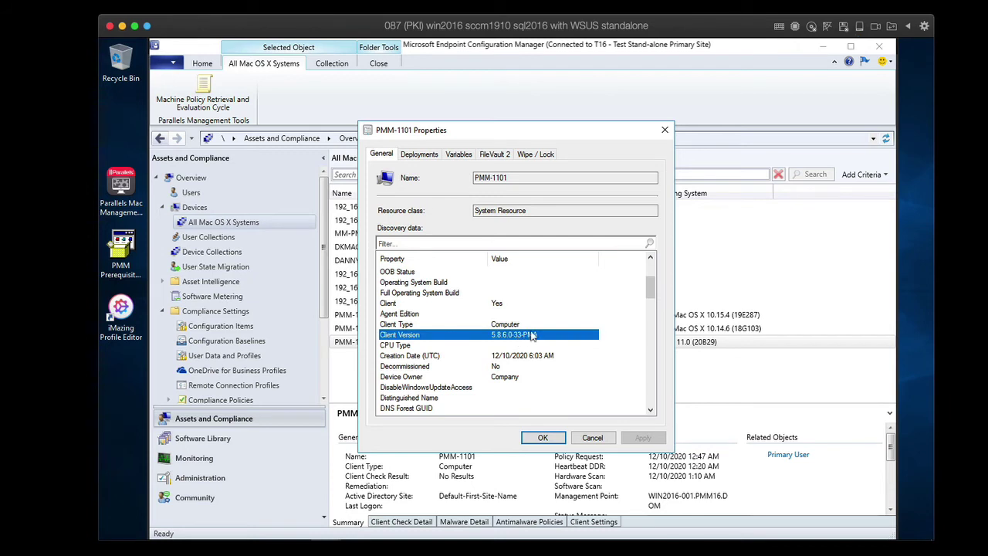
pyautogui.moveTo(652, 289); pyautogui.dragTo(649, 340)
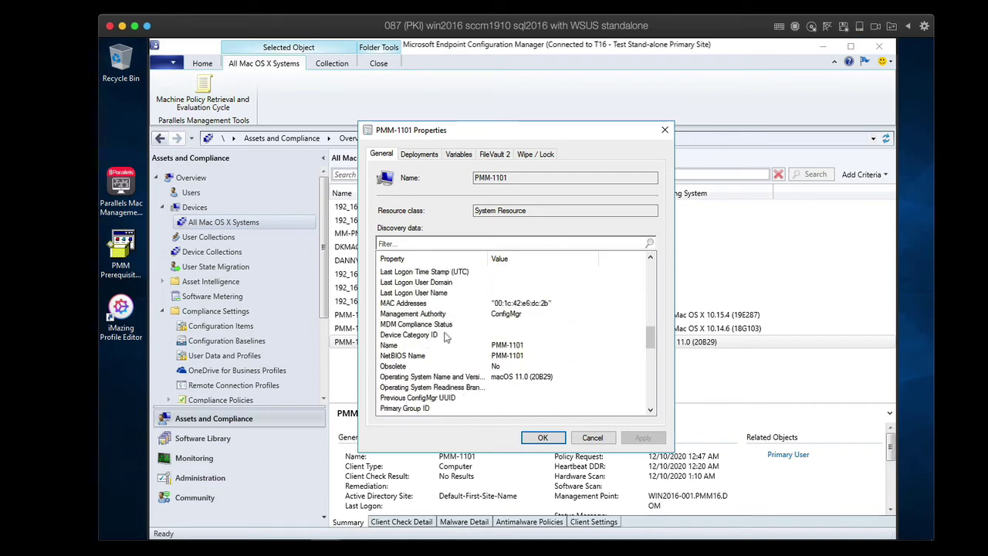
pyautogui.click(510, 376)
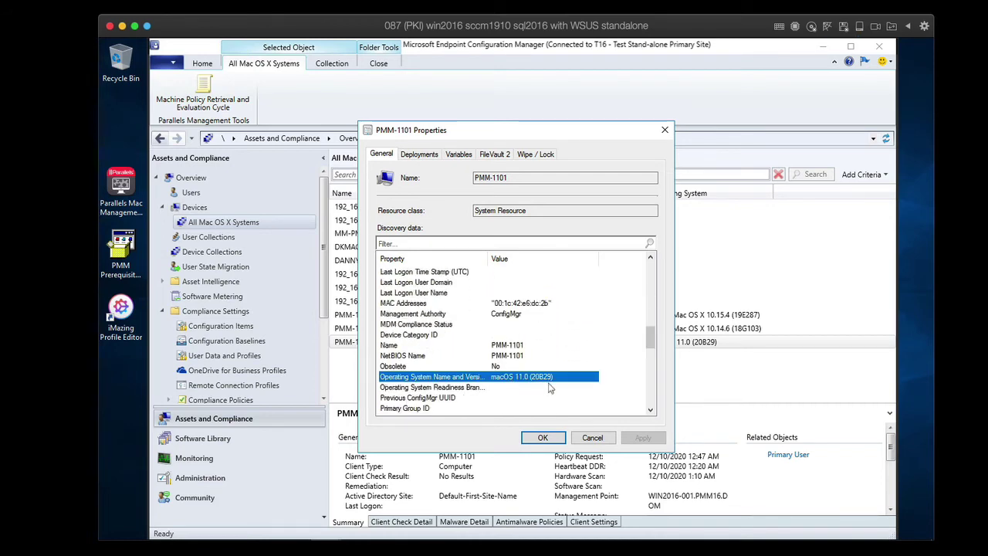
pyautogui.click(592, 437)
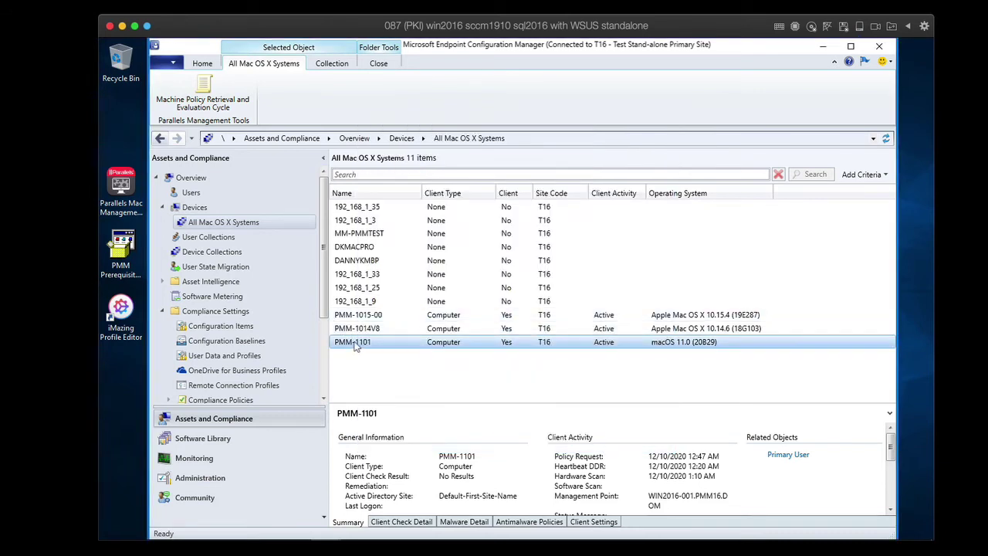
# Open Resource Explorer for PMM-1101 and view the FileVault 2 Disk Encryption entry in its hardware inventory.
pyautogui.rightClick(355, 345)
pyautogui.moveTo(400, 168)
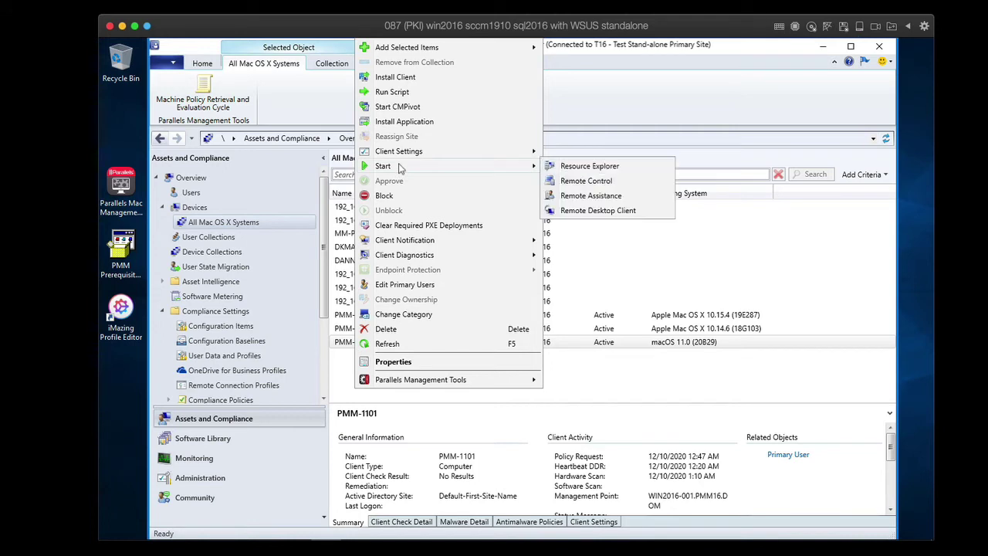
pyautogui.click(584, 167)
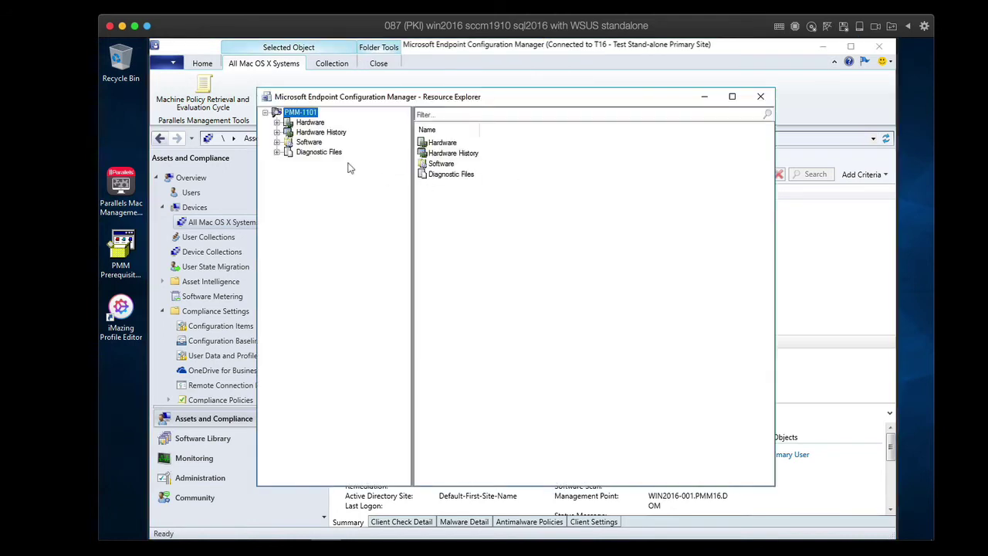
pyautogui.click(277, 123)
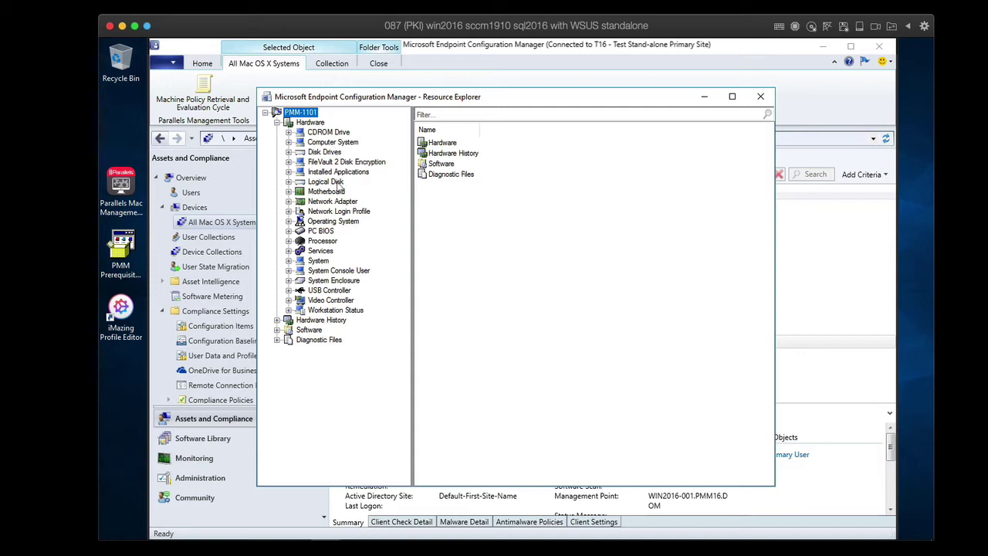
pyautogui.click(345, 163)
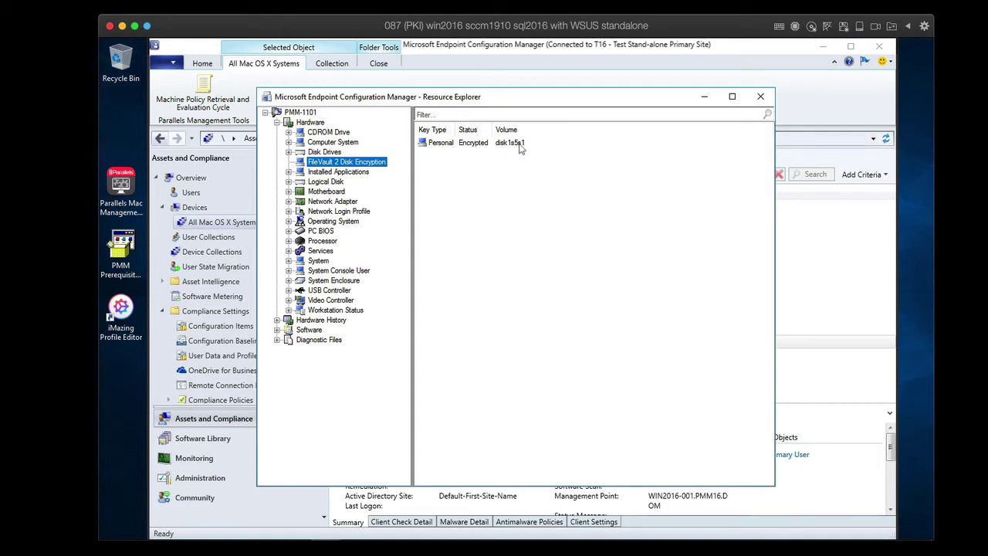
# Filter PMM-1101's installed applications by "para", inspect the pma_agent properties, and clear the filter.
pyautogui.click(346, 173)
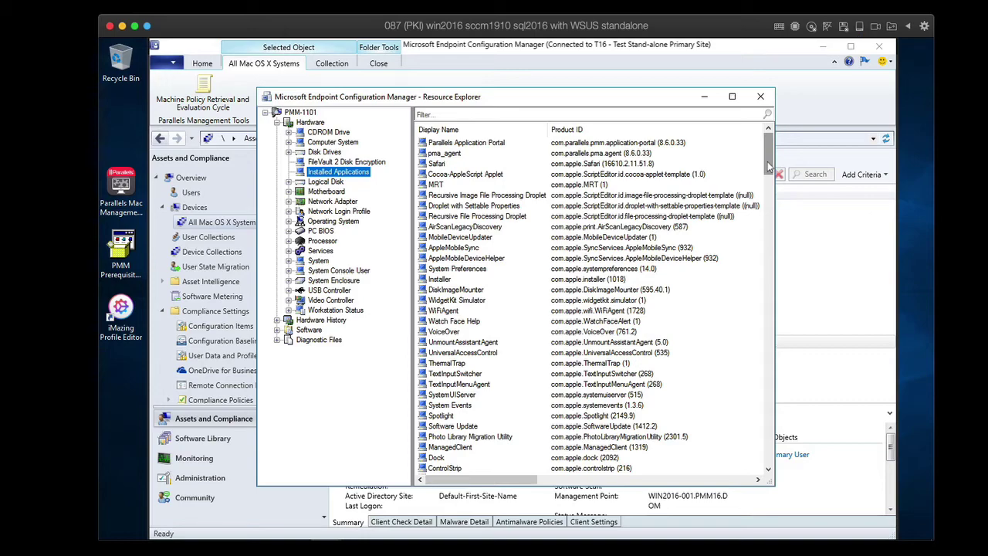
pyautogui.moveTo(768, 166); pyautogui.dragTo(660, 115)
pyautogui.click(652, 114)
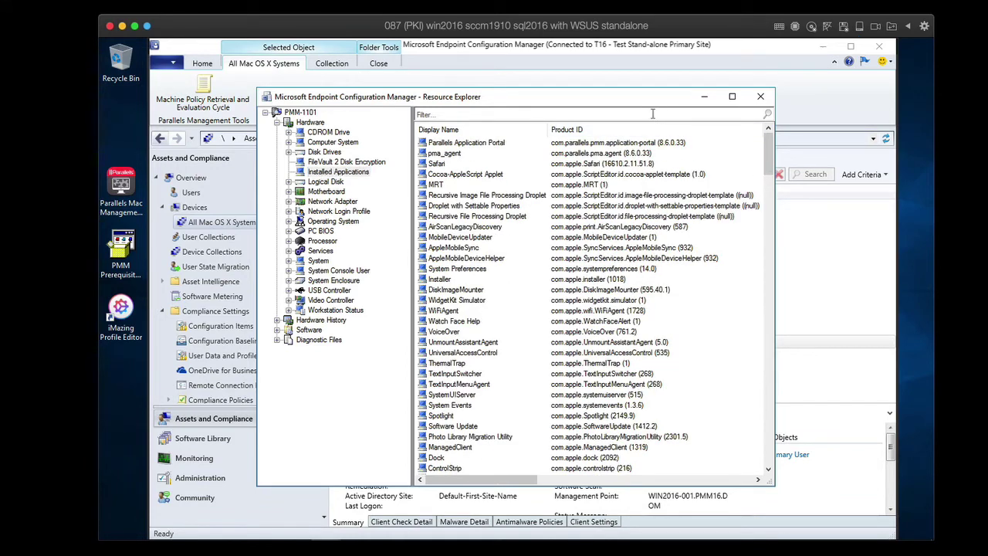
pyautogui.write('para')
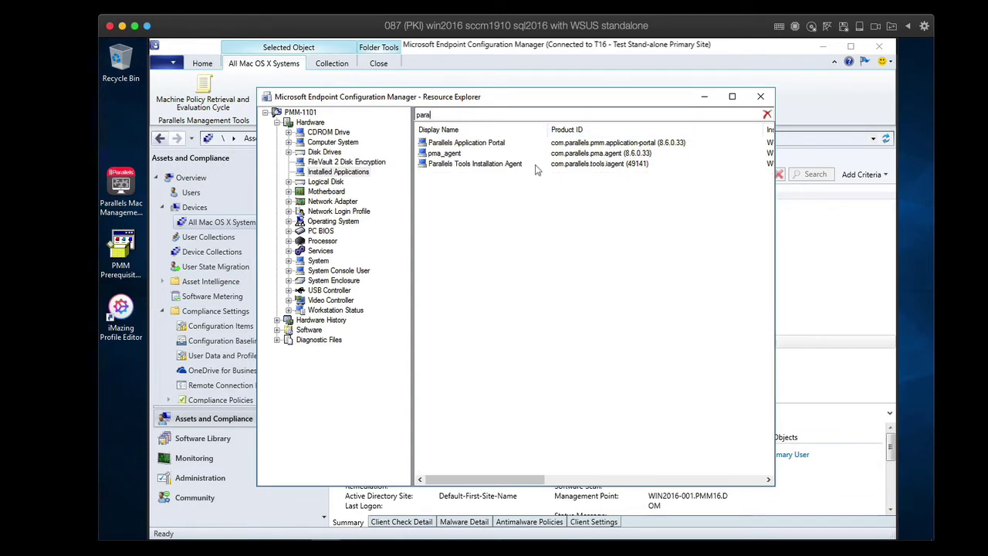
pyautogui.click(472, 155)
pyautogui.doubleClick(469, 153)
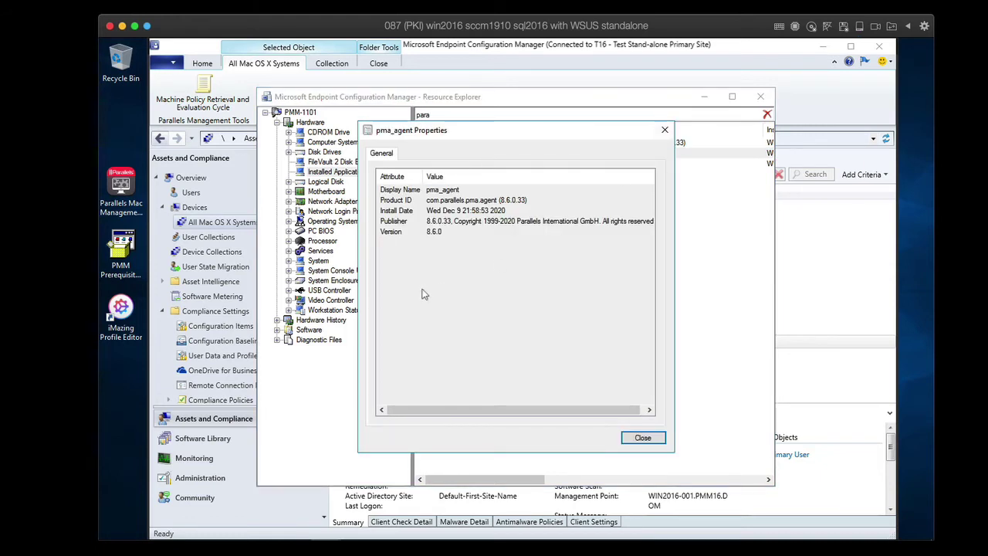
pyautogui.click(664, 131)
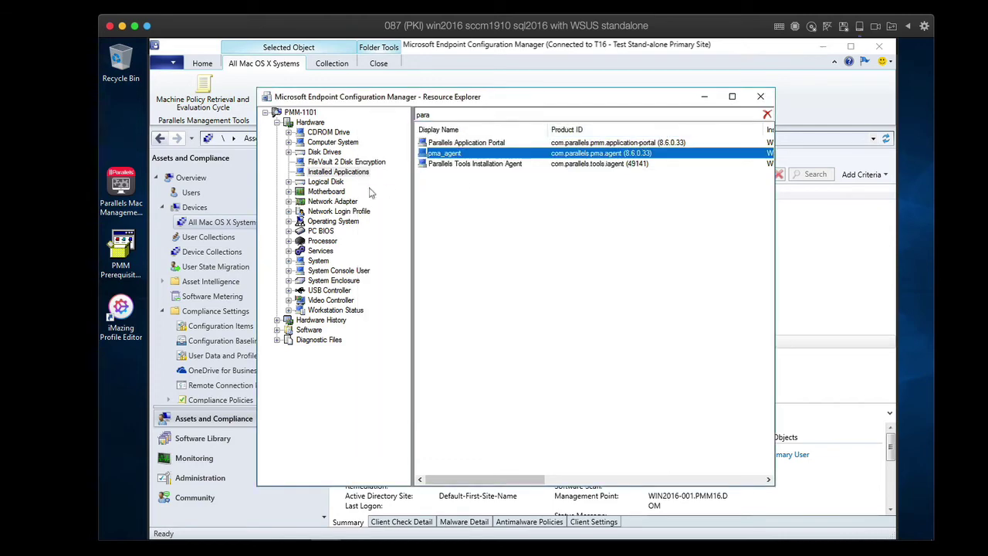
pyautogui.click(767, 115)
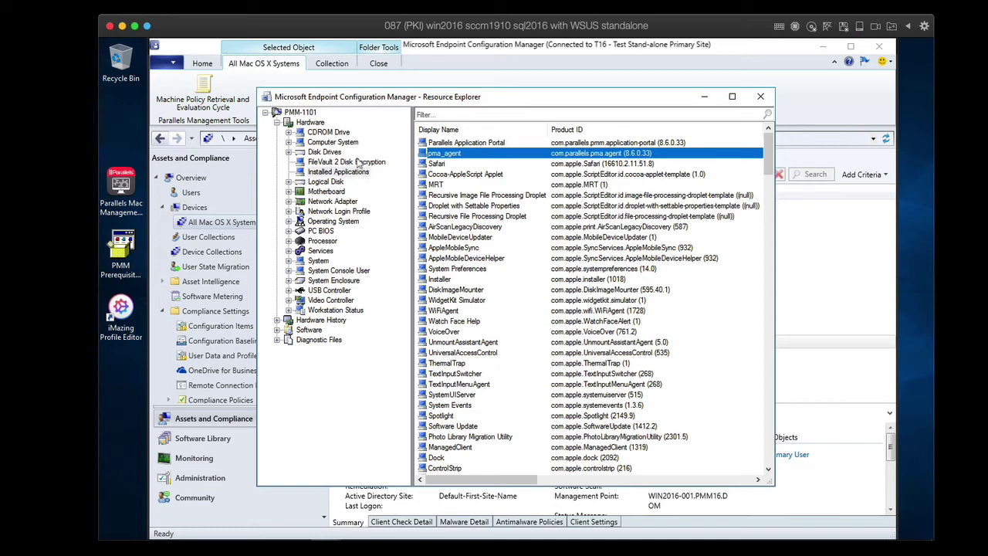
# View PMM-1101's Computer System and Network Login Profile inventory entries, widening the Resource Explorer window to show more login columns.
pyautogui.click(330, 143)
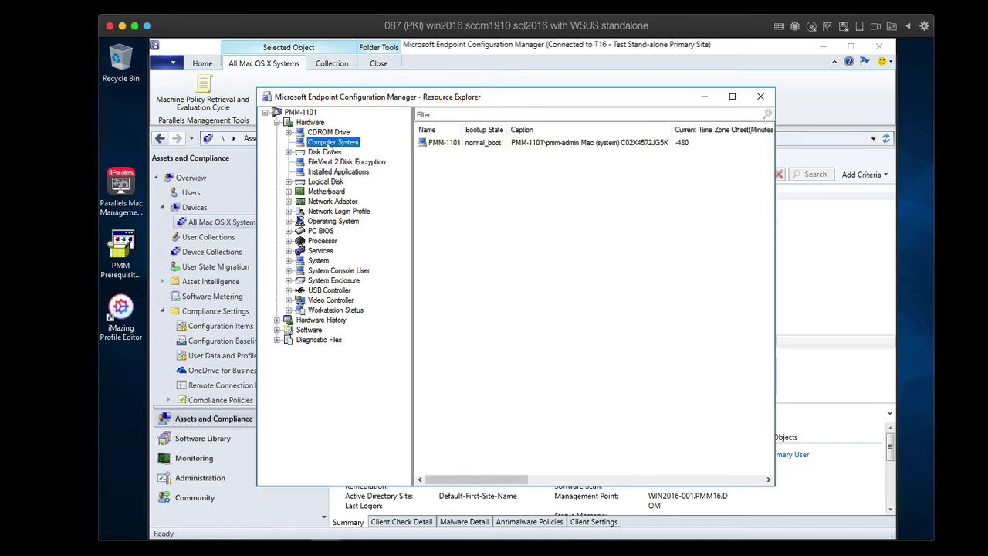
pyautogui.click(452, 146)
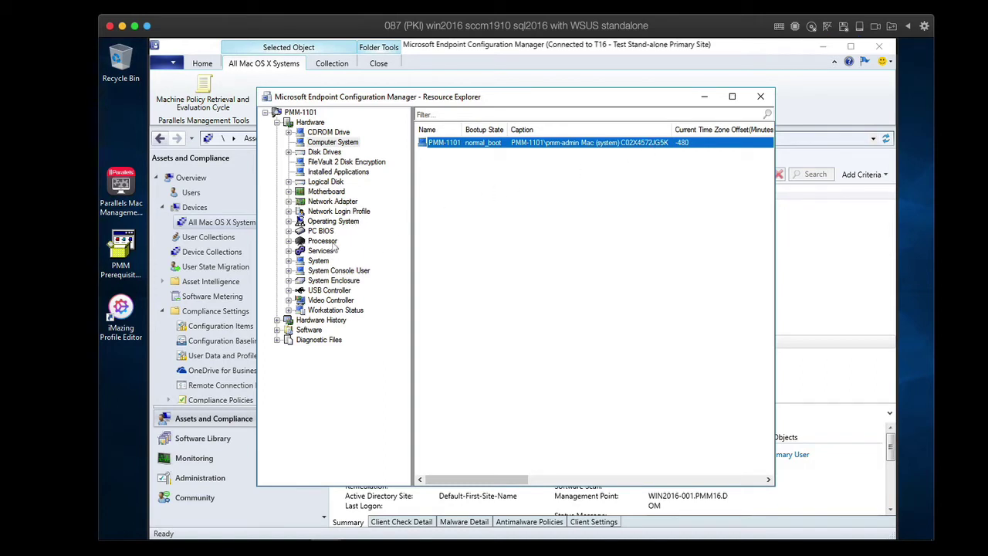
pyautogui.click(351, 213)
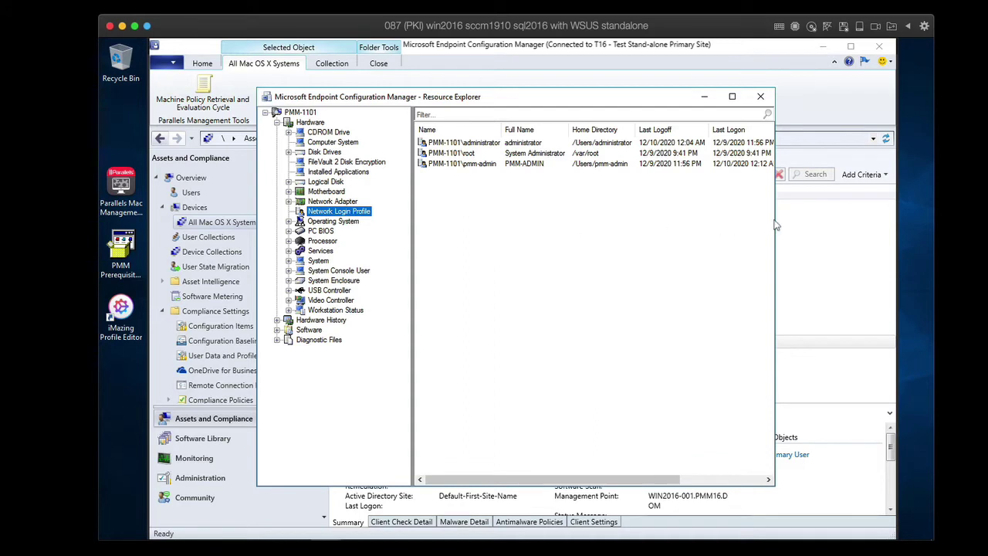
pyautogui.moveTo(776, 218); pyautogui.dragTo(881, 219)
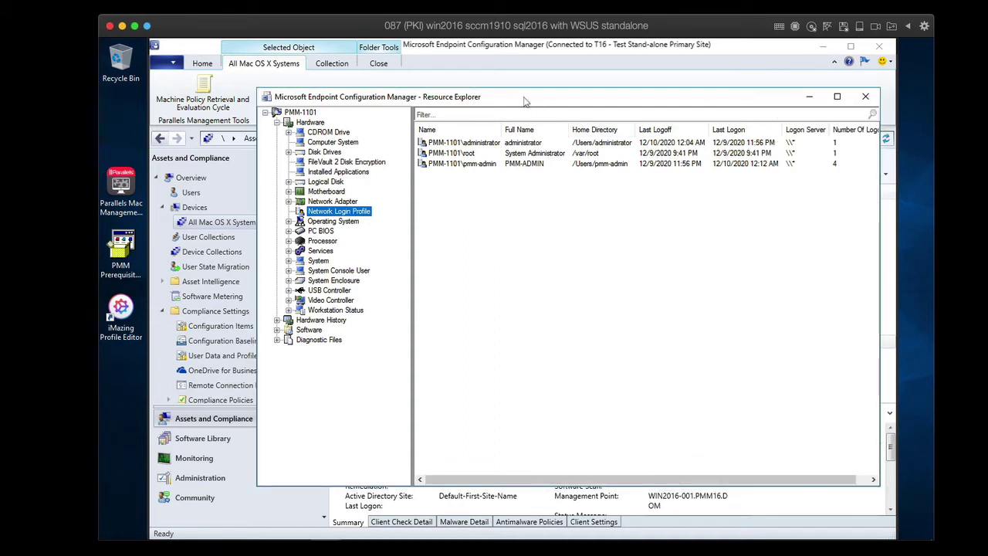
pyautogui.moveTo(529, 102); pyautogui.dragTo(494, 91)
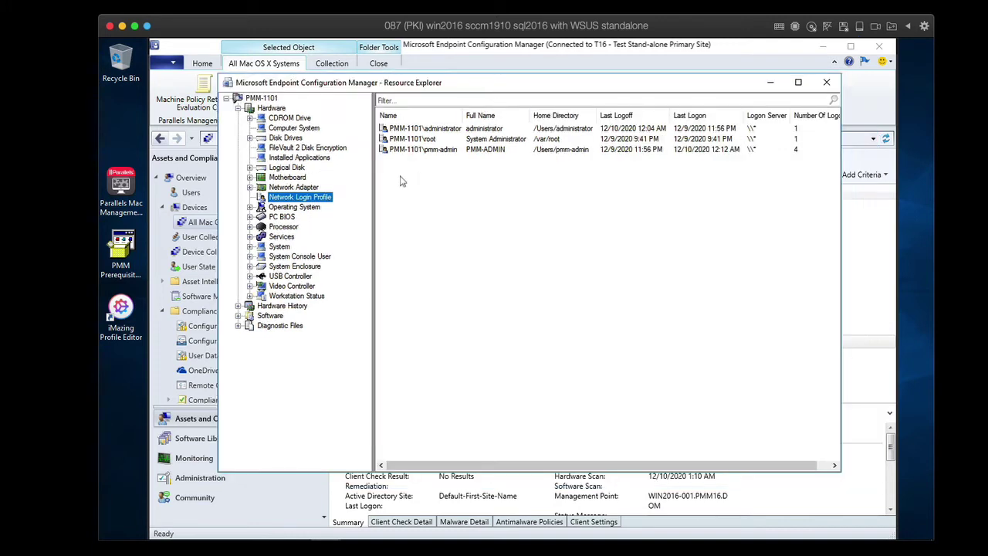
pyautogui.click(437, 140)
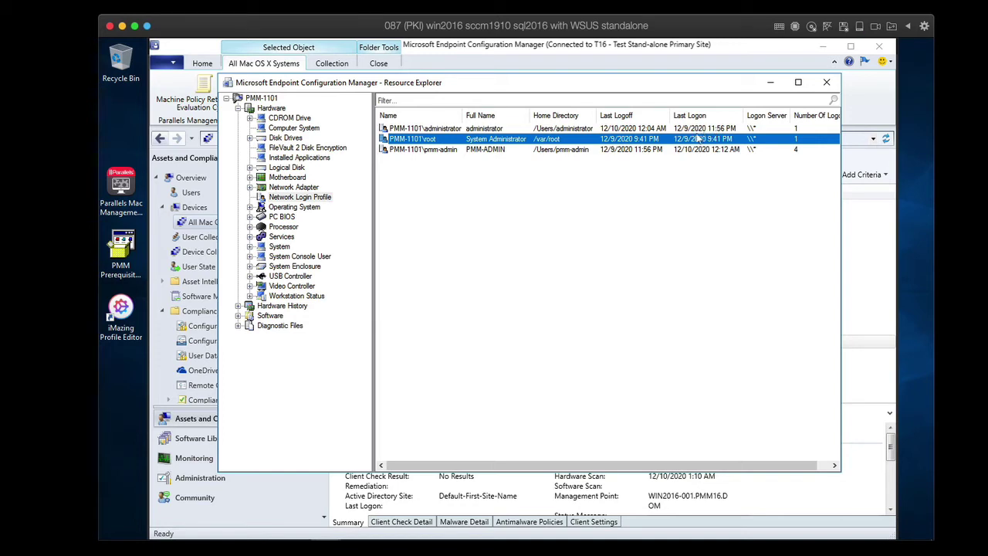
# Review the 12/9/2020 10:03:45 PM Installed Applications snapshot in PMM-1101's hardware history and close Resource Explorer.
pyautogui.click(239, 306)
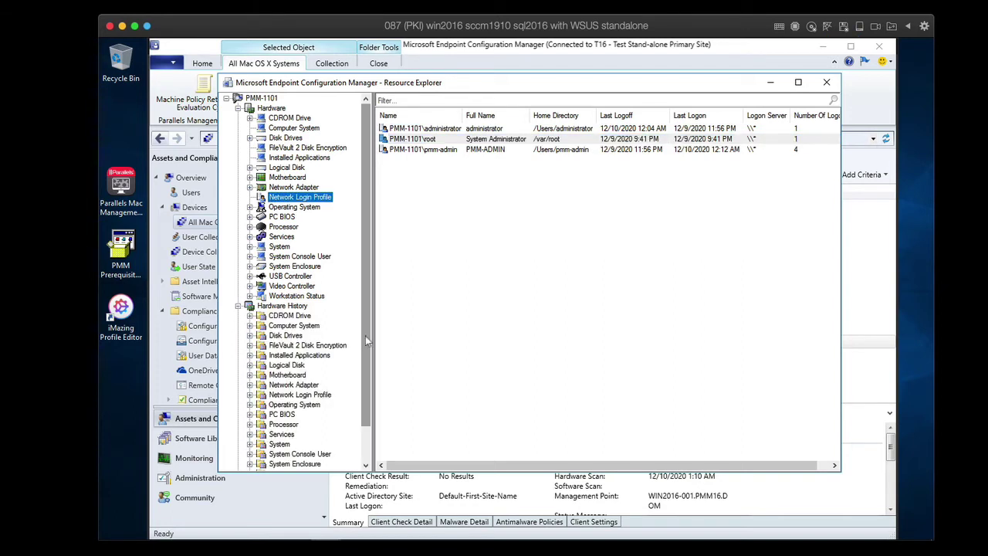
pyautogui.moveTo(365, 336); pyautogui.dragTo(366, 357)
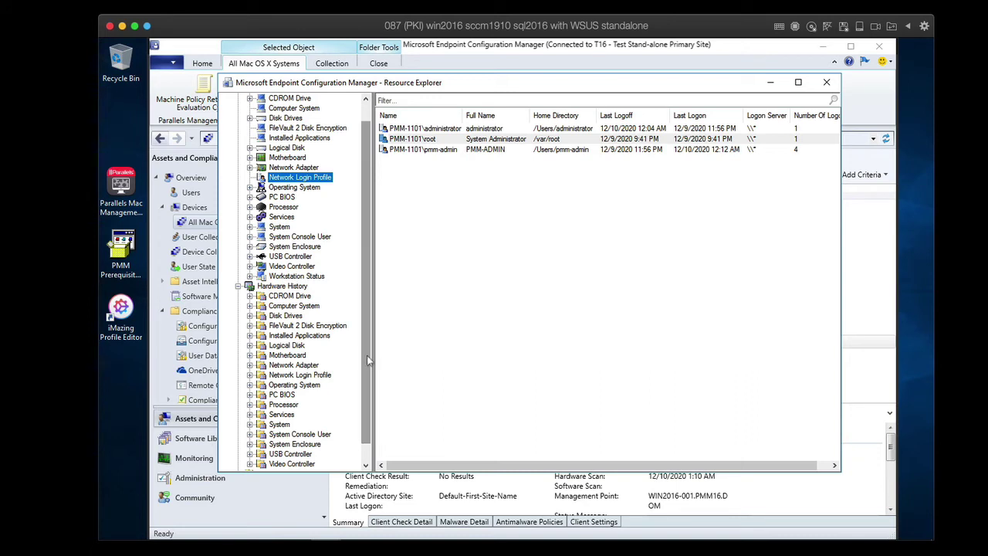
pyautogui.click(301, 336)
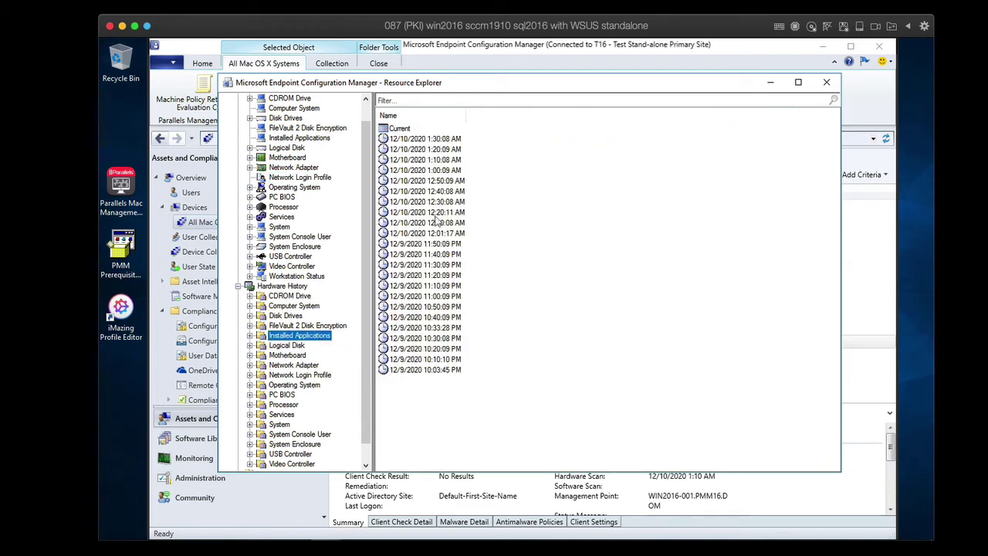
pyautogui.click(400, 371)
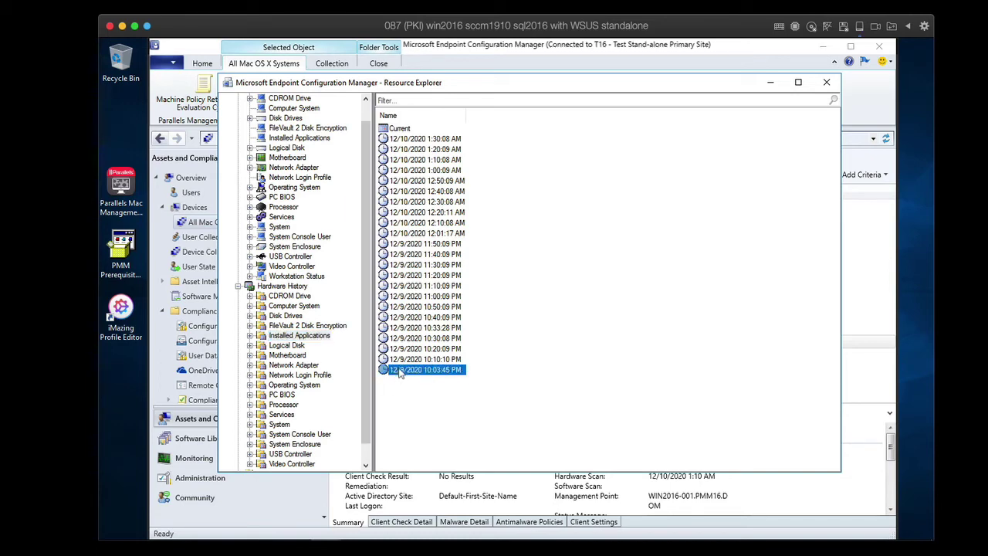
pyautogui.doubleClick(399, 371)
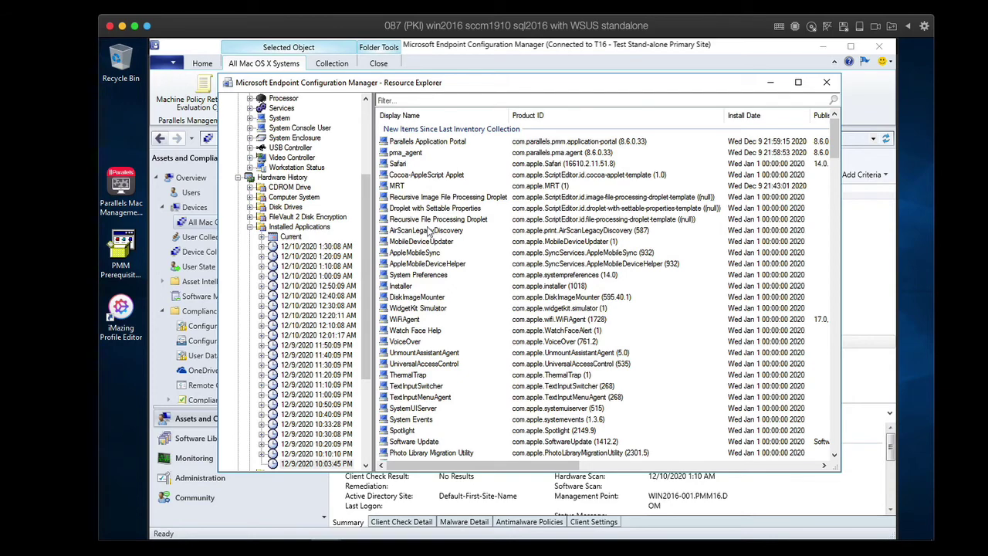
pyautogui.scroll(-20, 427, 232)
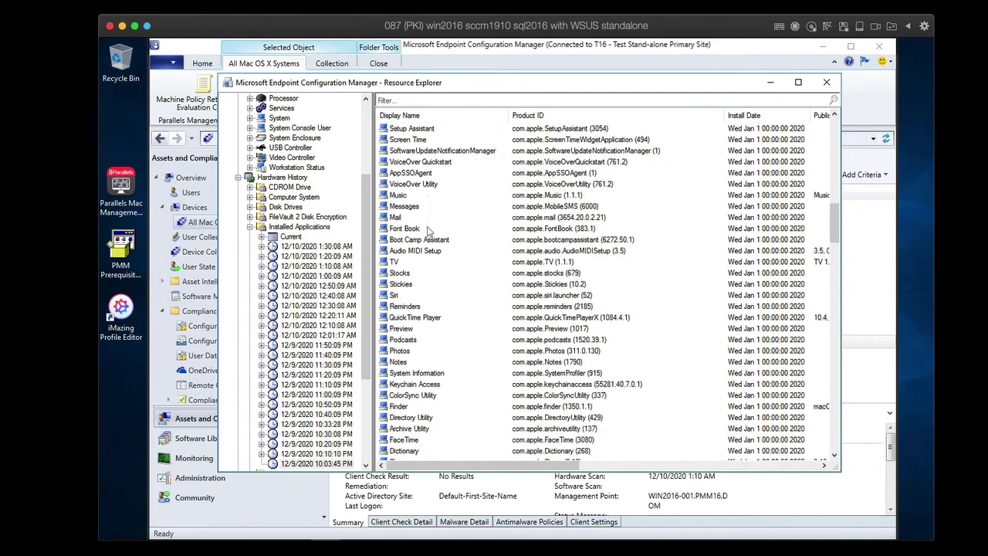
pyautogui.scroll(-15, 429, 232)
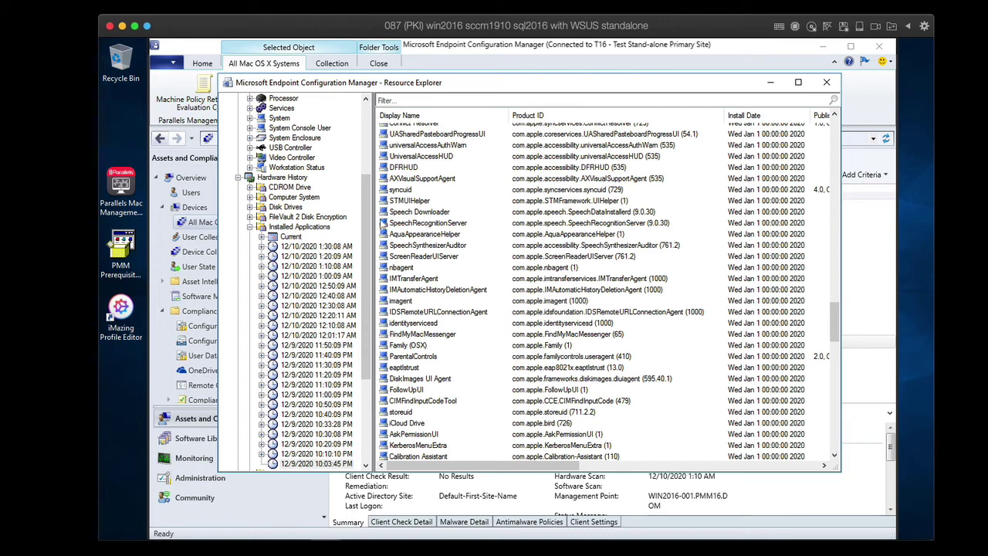
pyautogui.moveTo(368, 223); pyautogui.dragTo(372, 137)
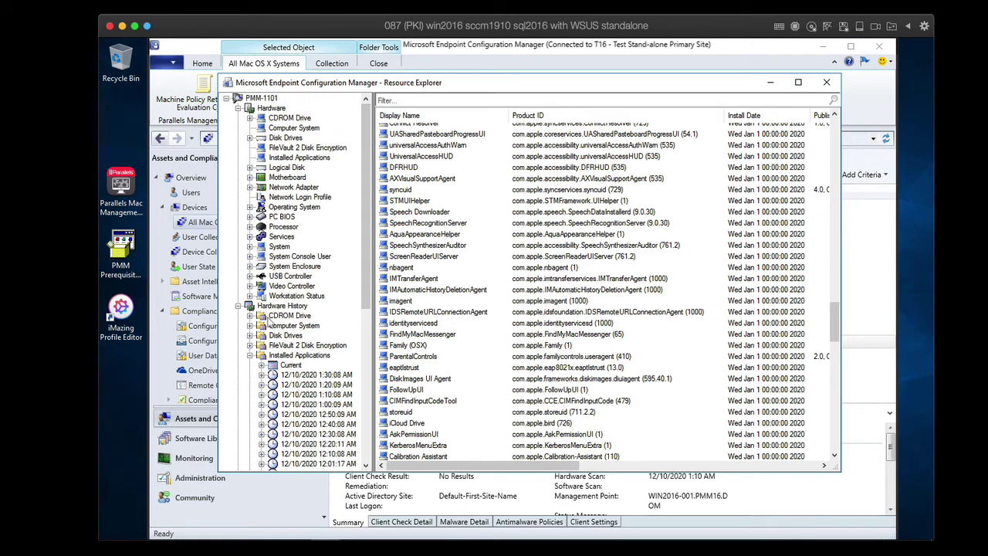
pyautogui.click(251, 355)
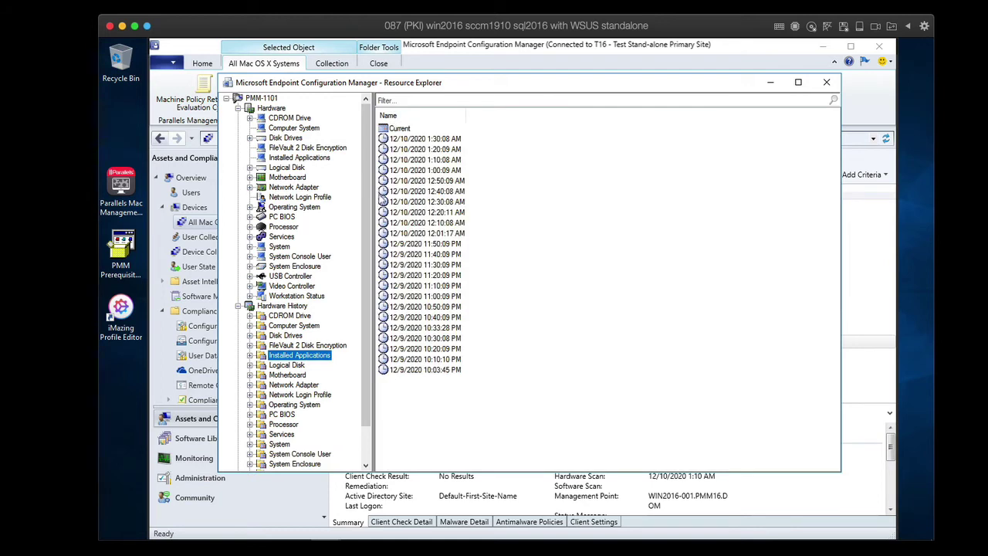
pyautogui.click(826, 83)
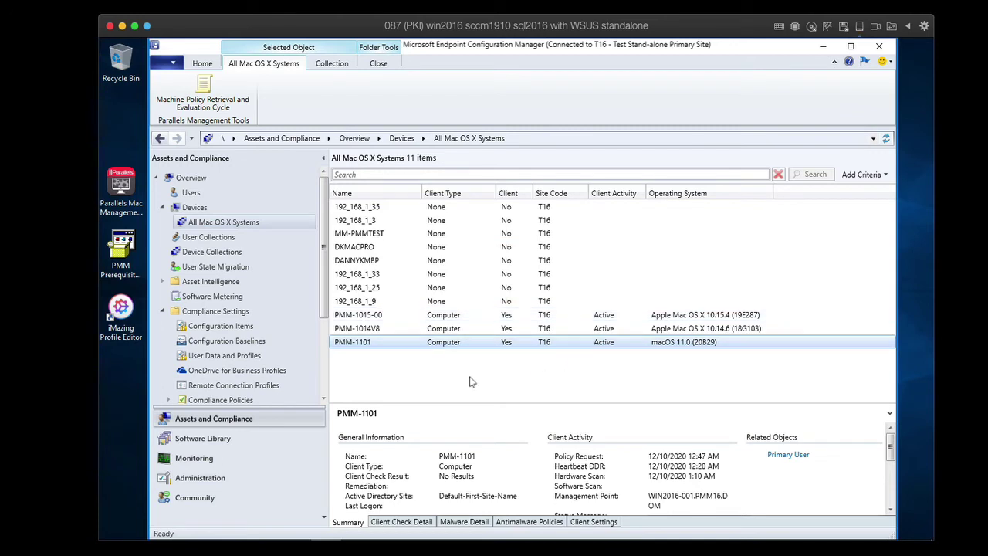
# Display the list of Configuration Items under Compliance Settings.
pyautogui.rightClick(411, 347)
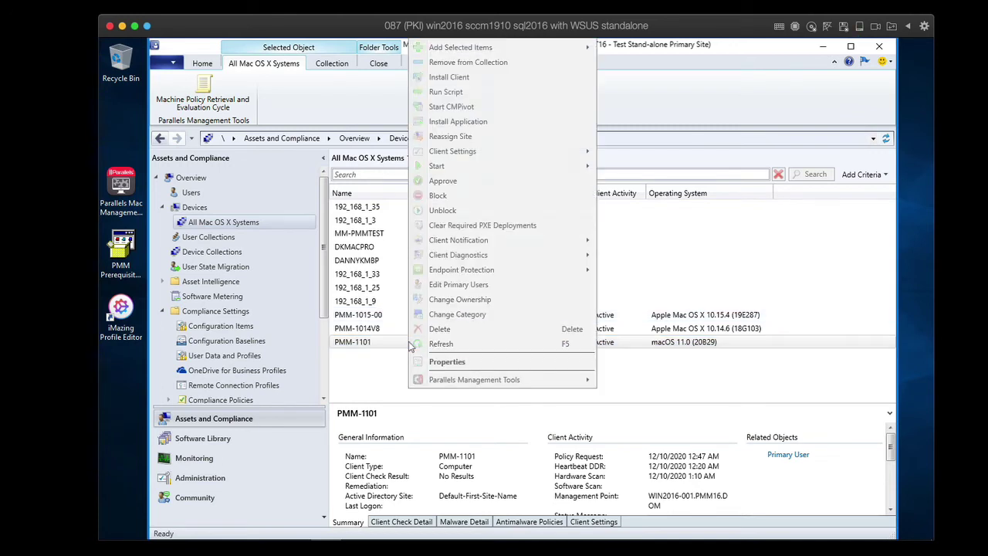
pyautogui.click(369, 370)
pyautogui.scroll(-3, 319, 368)
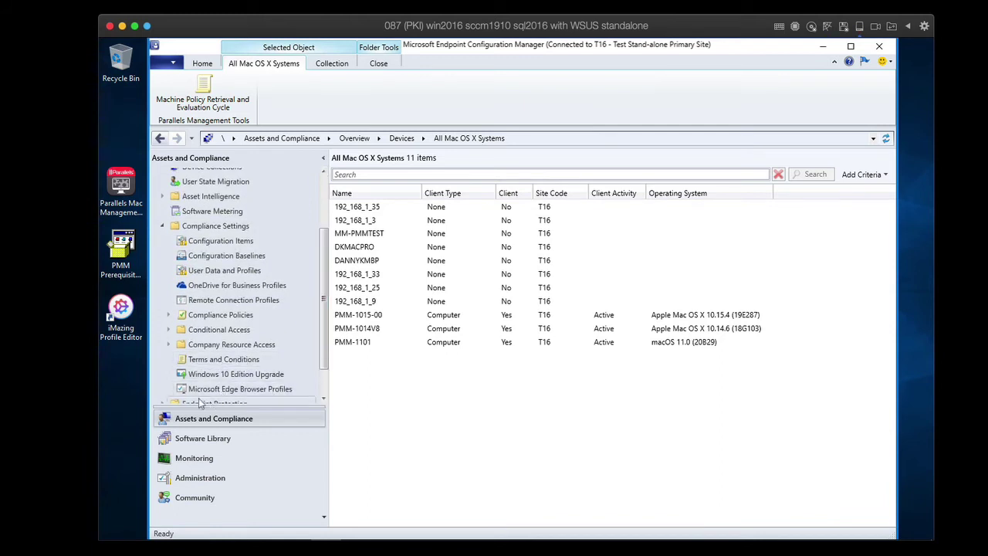
pyautogui.click(220, 240)
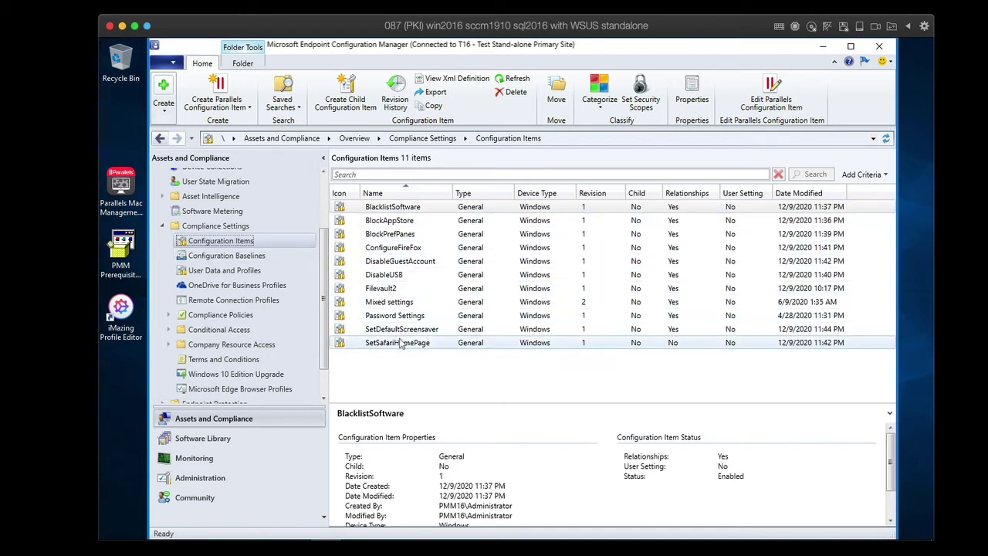
# Open the properties of the CorpMacBaseline configuration baseline and show its evaluation conditions.
pyautogui.click(265, 257)
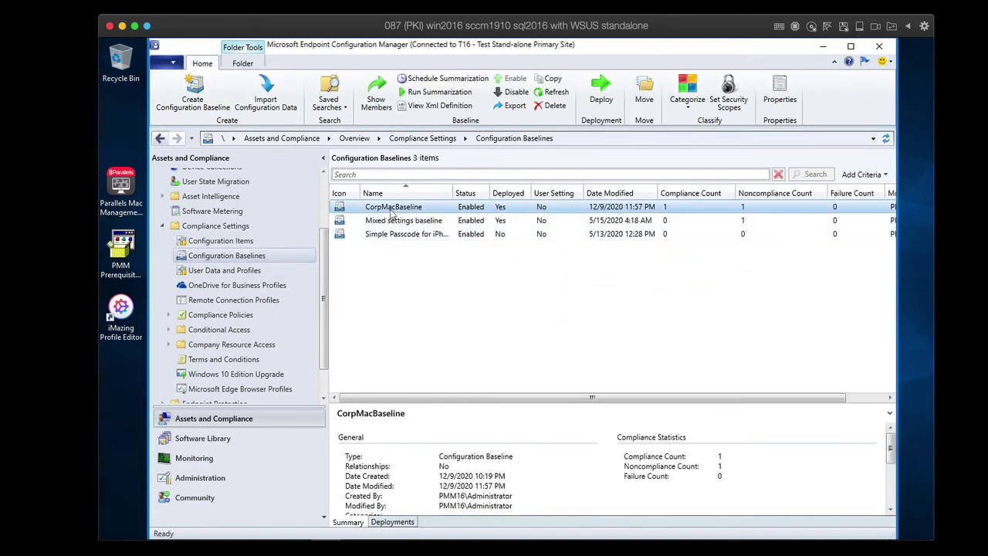
pyautogui.rightClick(392, 213)
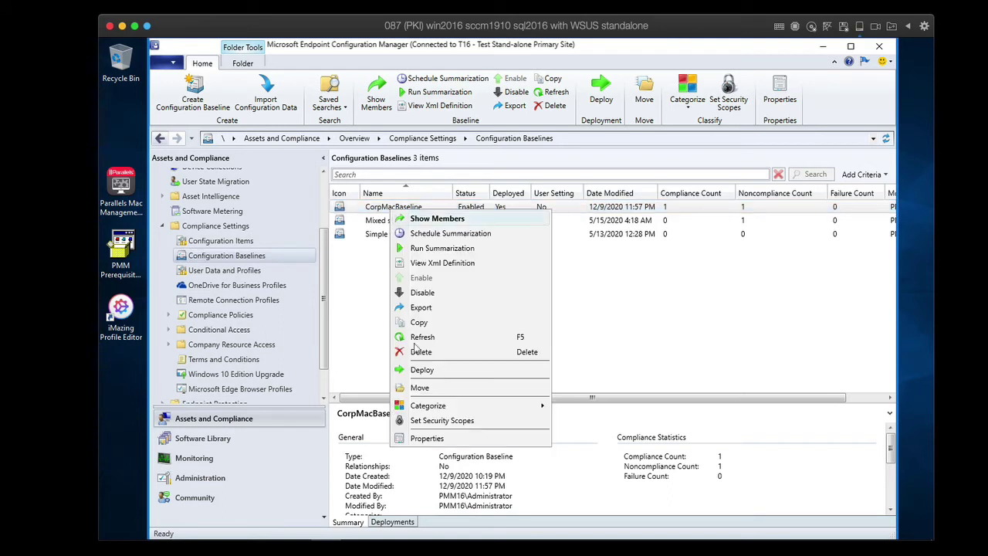
pyautogui.click(423, 440)
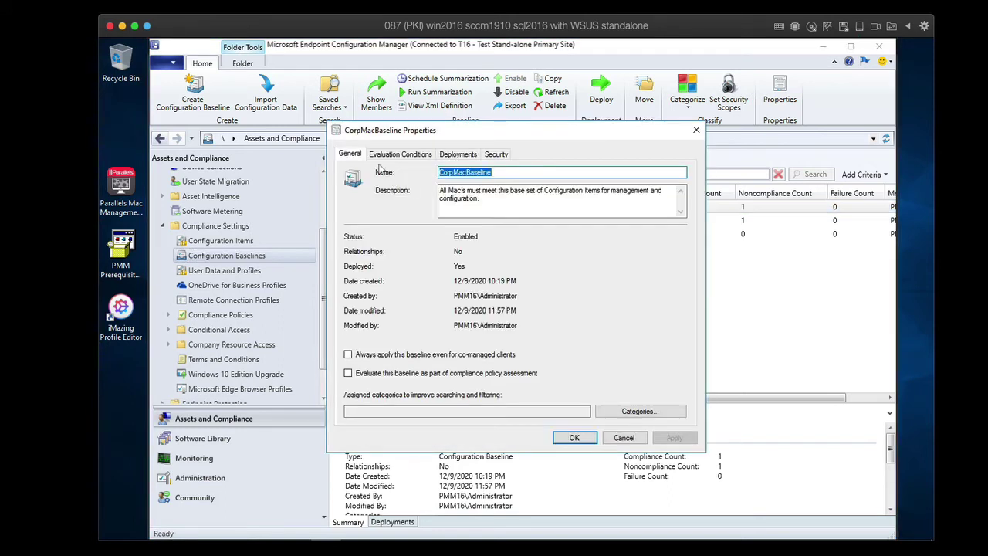
pyautogui.click(396, 154)
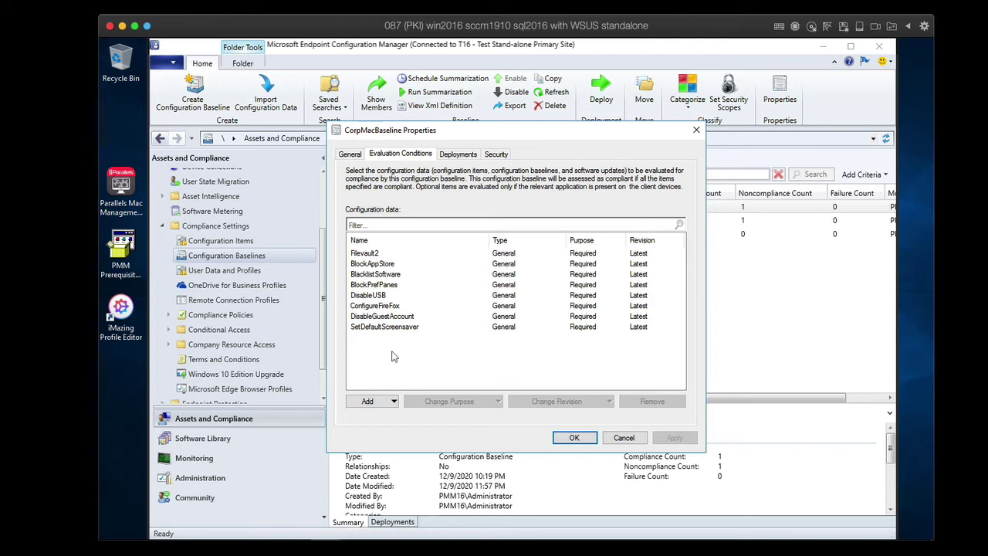
# Go through CorpMacBaseline's configuration data one by one, from Filevault2 to SetDefaultScreensaver, and cancel the properties.
pyautogui.click(377, 256)
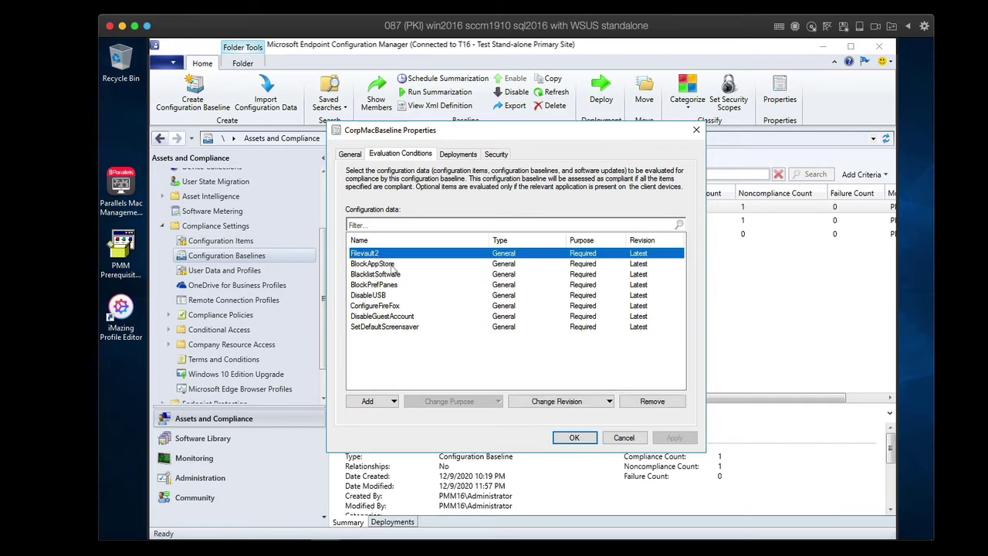
pyautogui.click(393, 264)
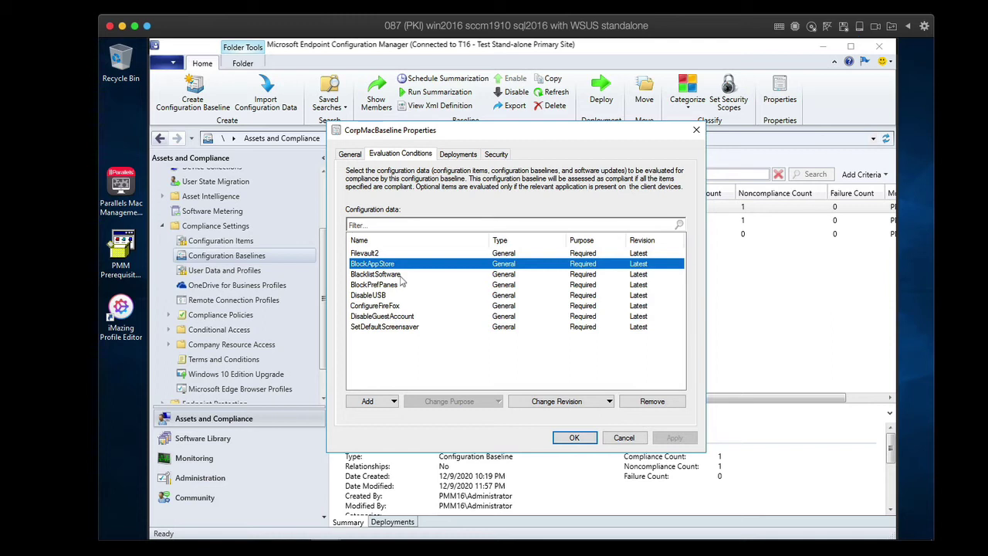
pyautogui.click(401, 278)
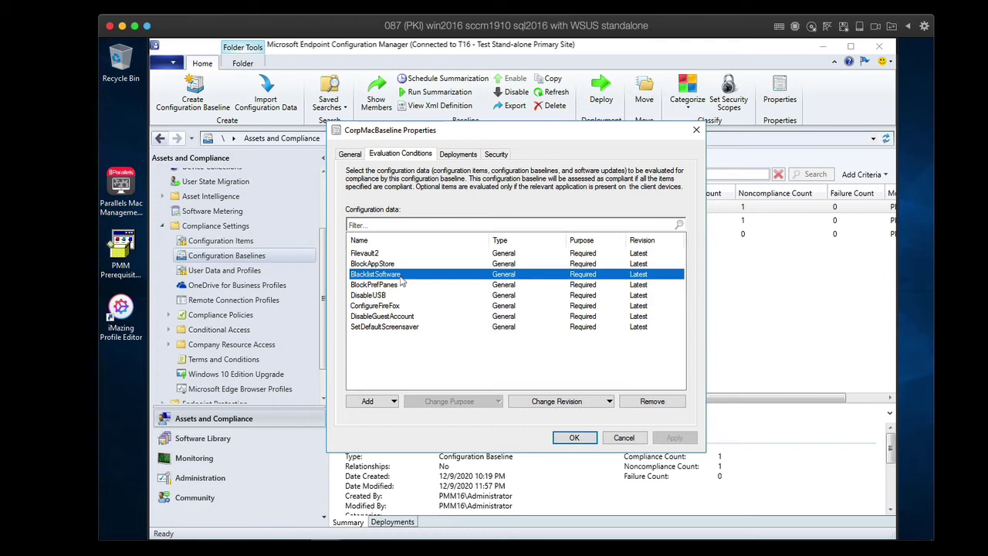
pyautogui.click(395, 286)
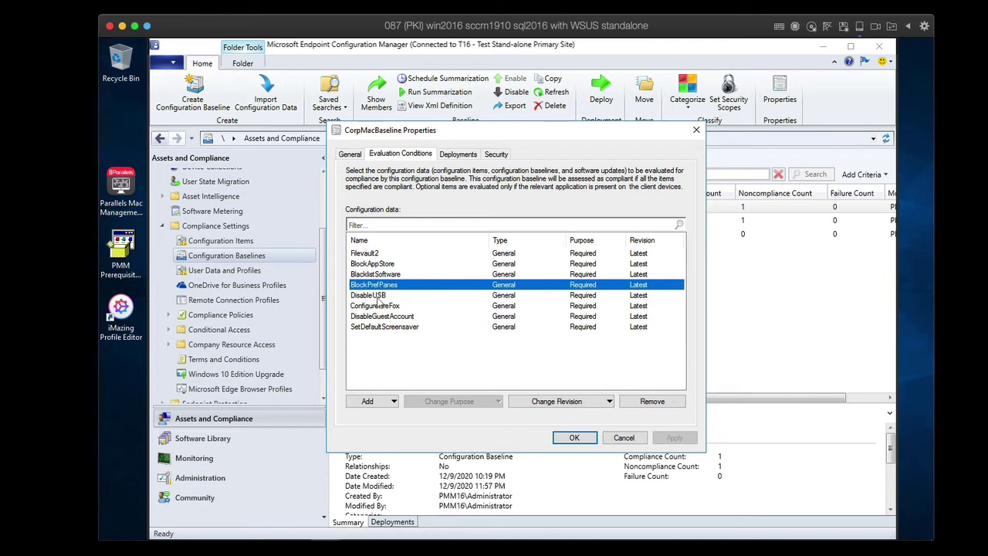
pyautogui.click(378, 298)
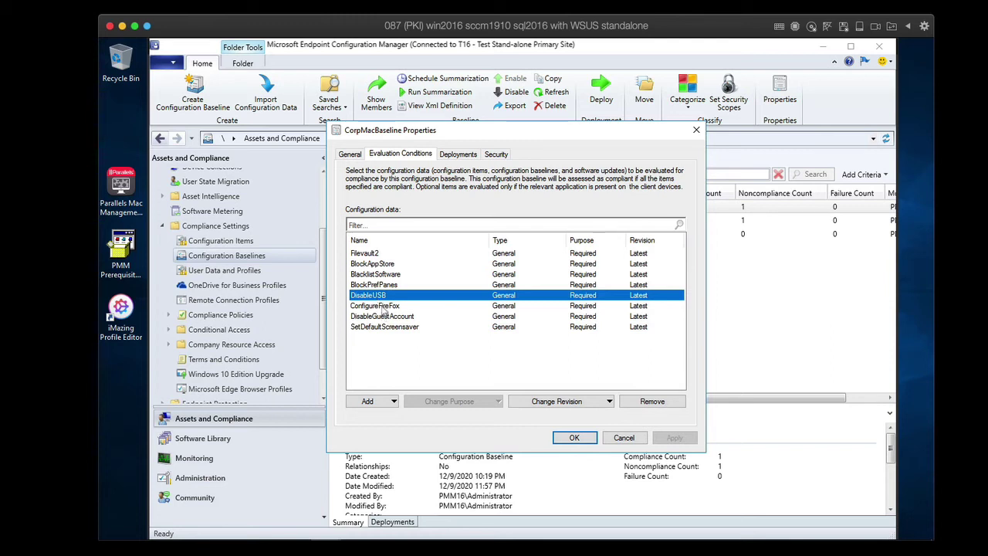
pyautogui.click(384, 307)
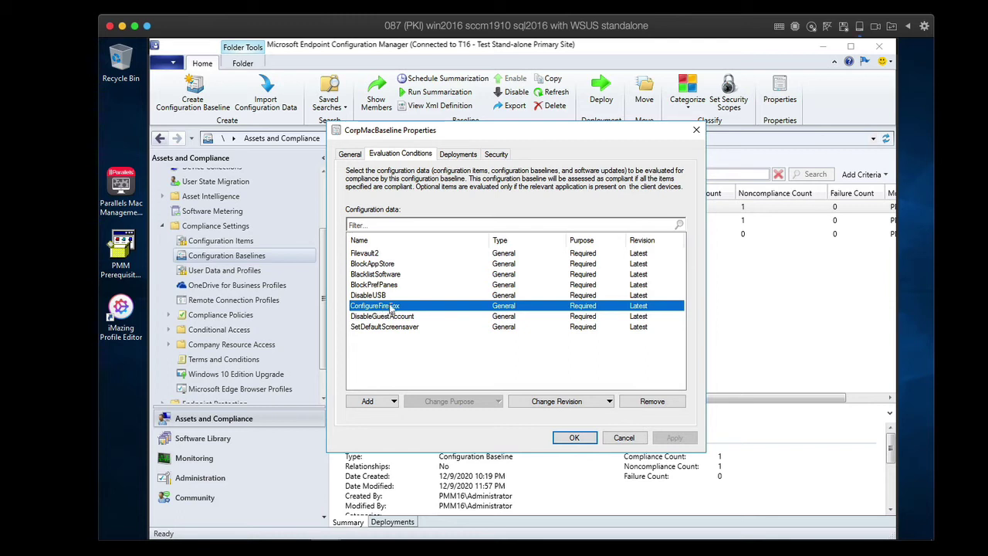
pyautogui.click(397, 318)
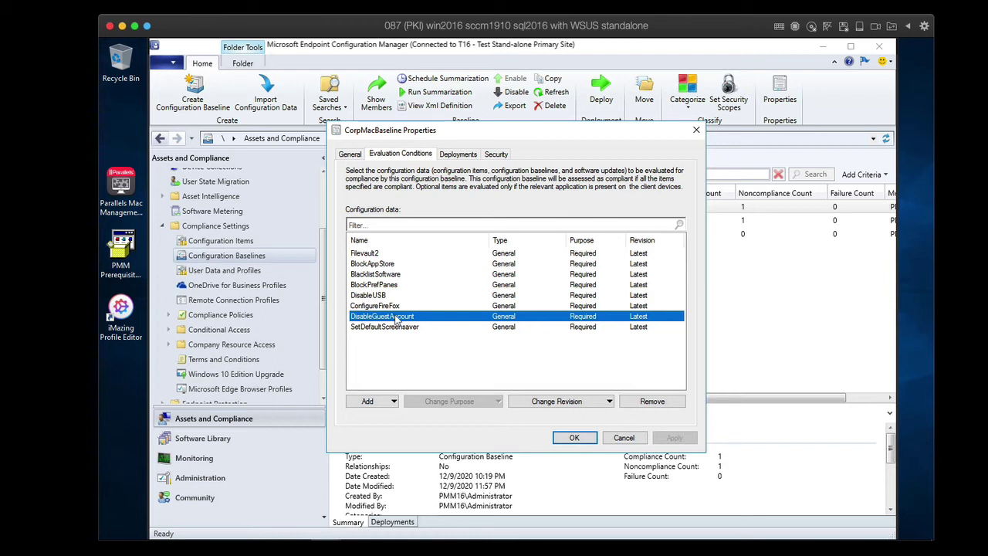
pyautogui.click(407, 328)
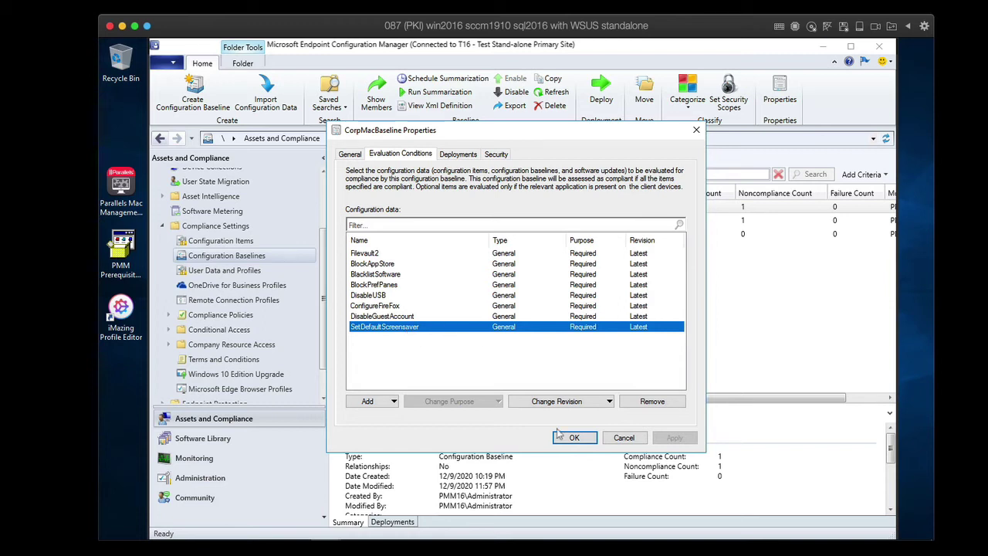
pyautogui.click(627, 443)
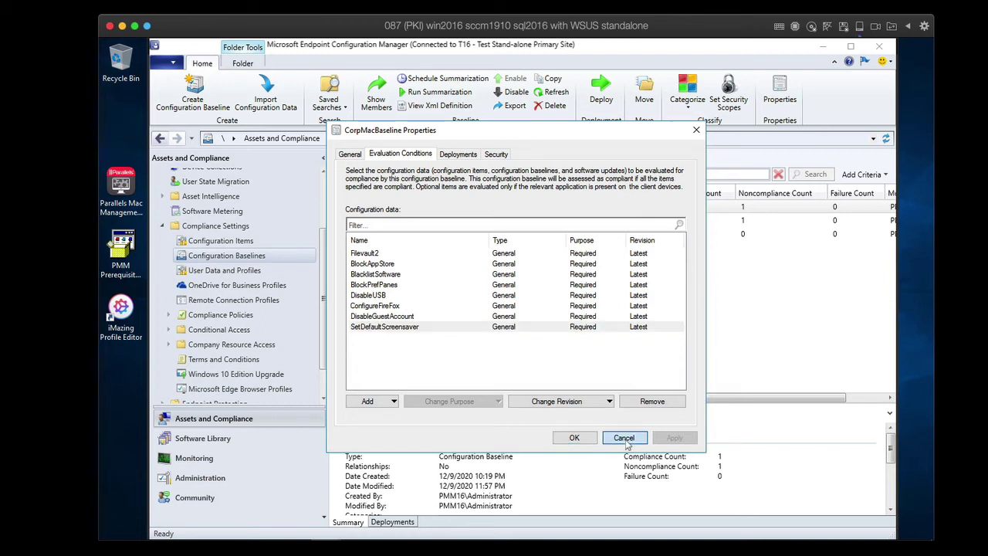
# Start creating a Parallels configuration item of the Mac OS X Configuration Profile type from the Configuration Items list.
pyautogui.click(242, 243)
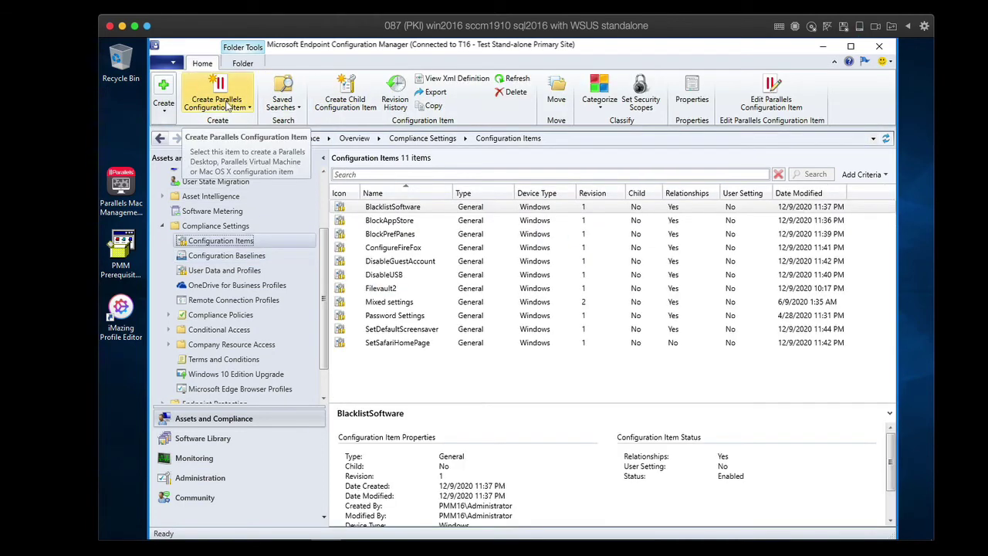
pyautogui.click(228, 106)
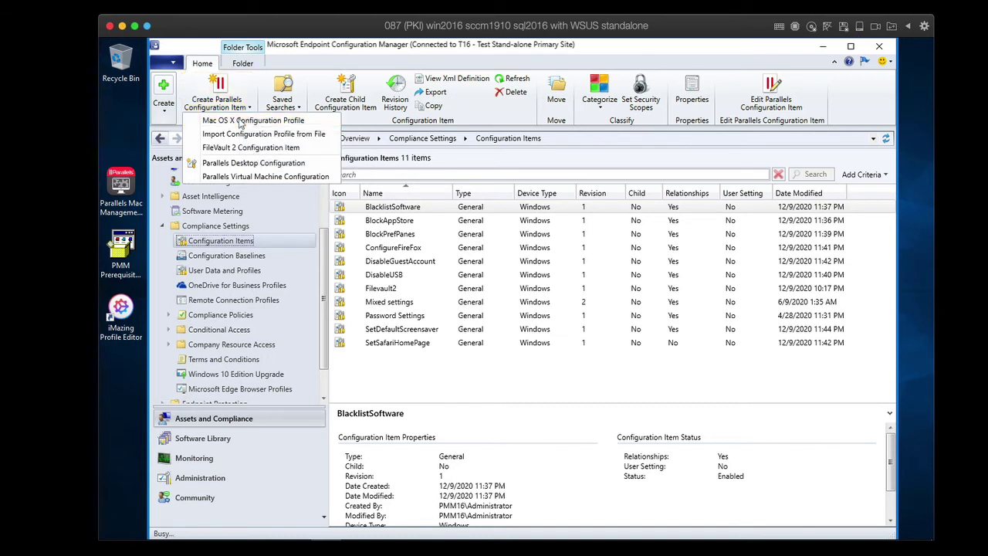
pyautogui.click(241, 121)
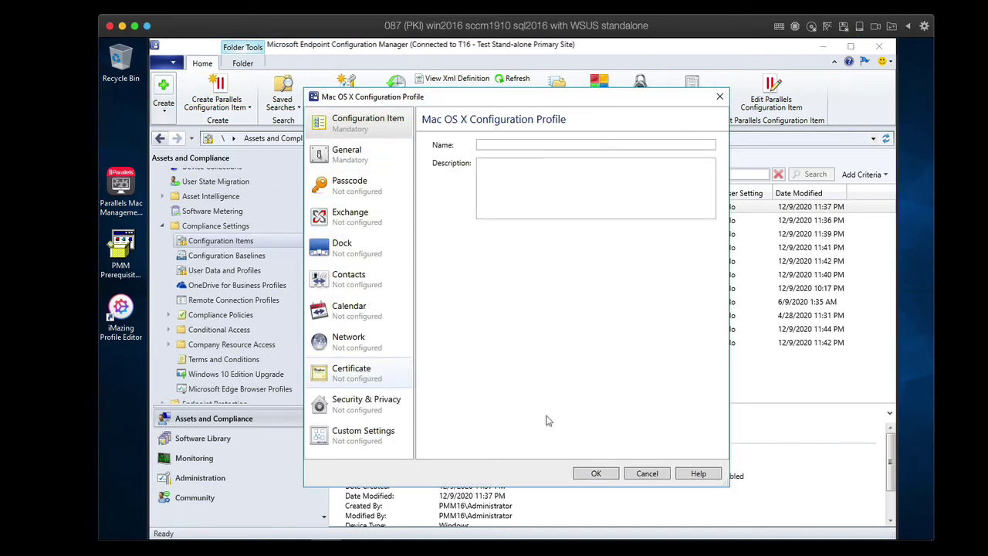
# Cancel the new Mac OS X Configuration Profile and switch to iMazing Profile Editor.
pyautogui.click(647, 474)
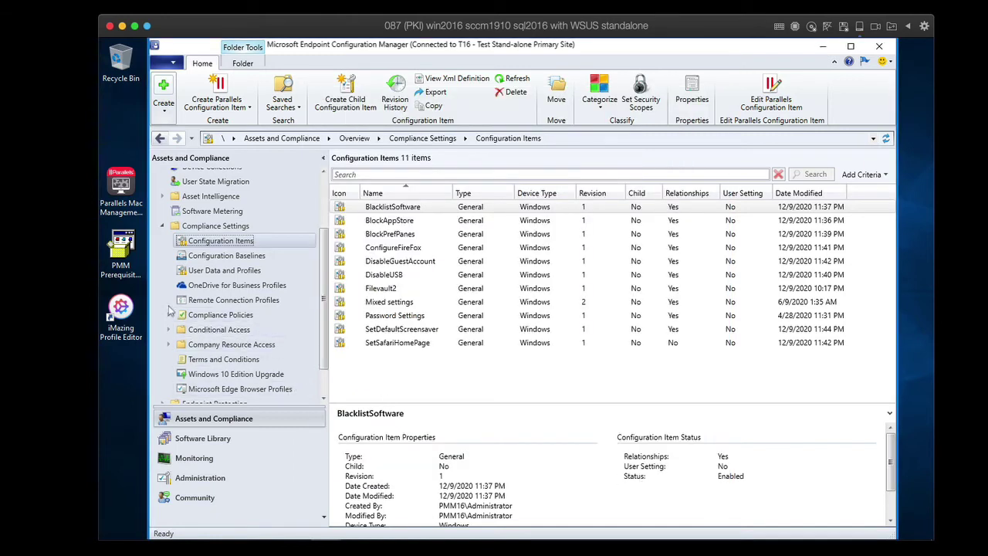
pyautogui.click(121, 308)
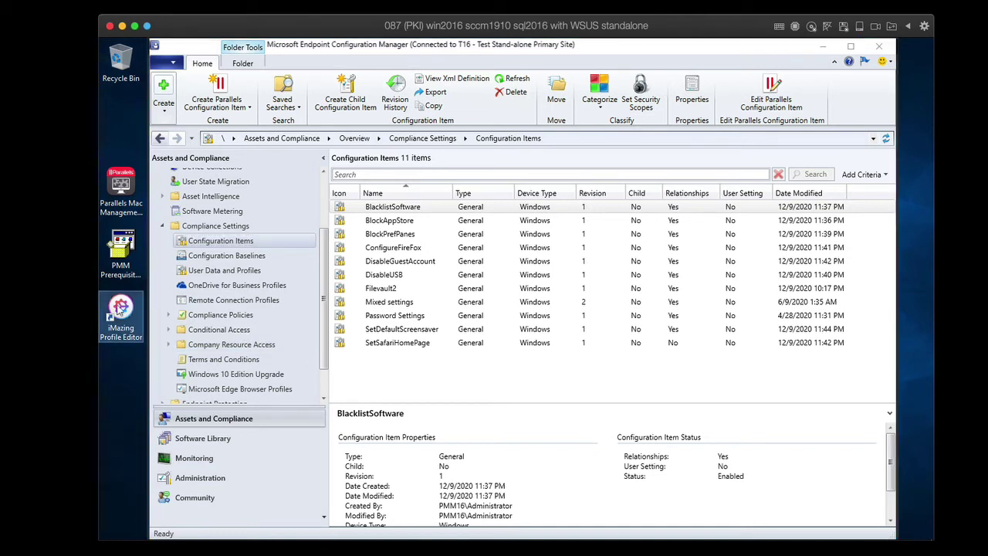
pyautogui.click(231, 111)
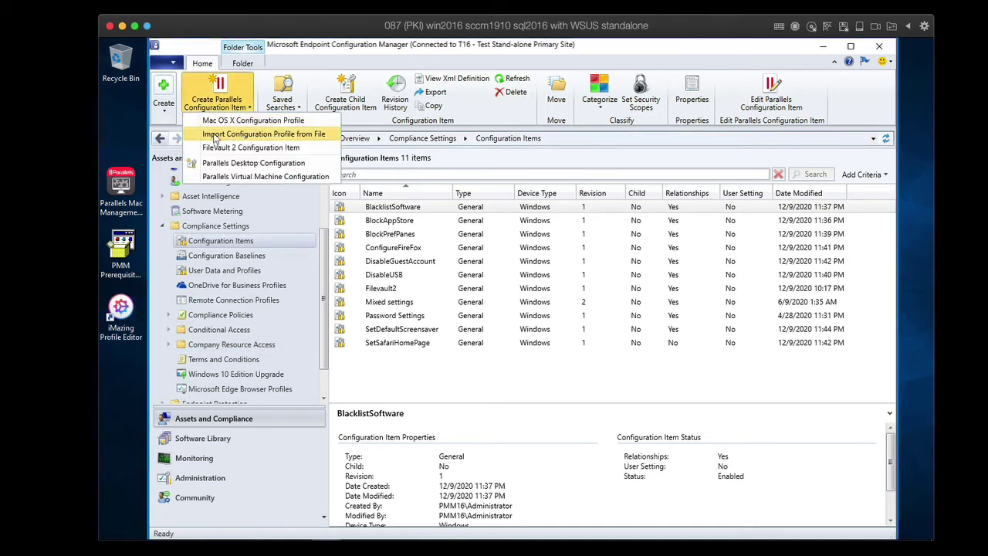
pyautogui.click(130, 305)
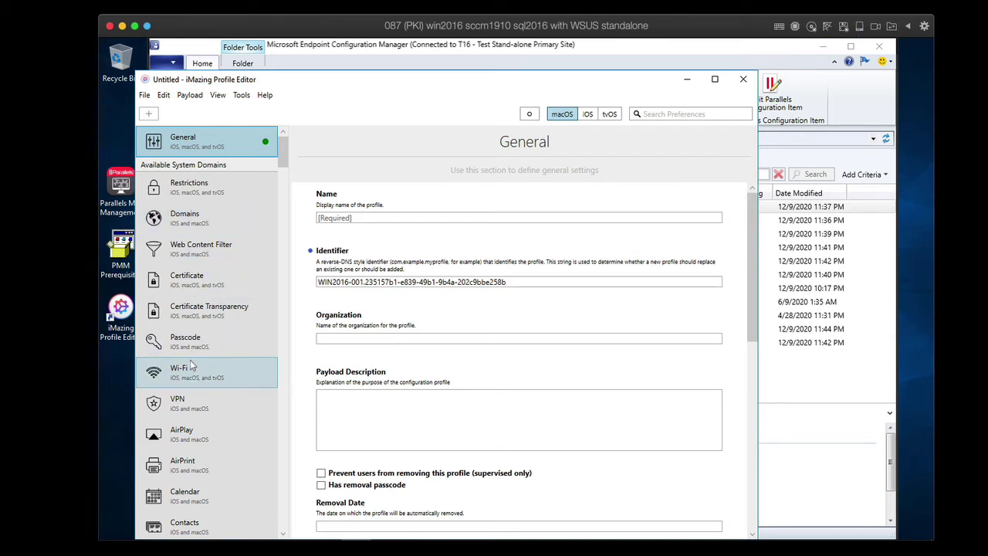
# Browse the available system and application domains that can be configured for macOS.
pyautogui.scroll(-15, 190, 366)
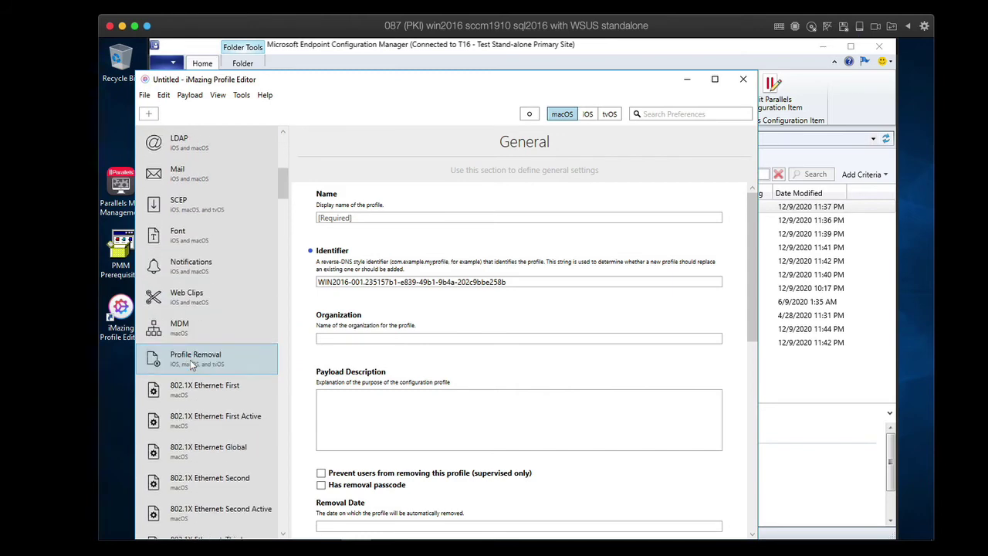
pyautogui.scroll(-15, 192, 366)
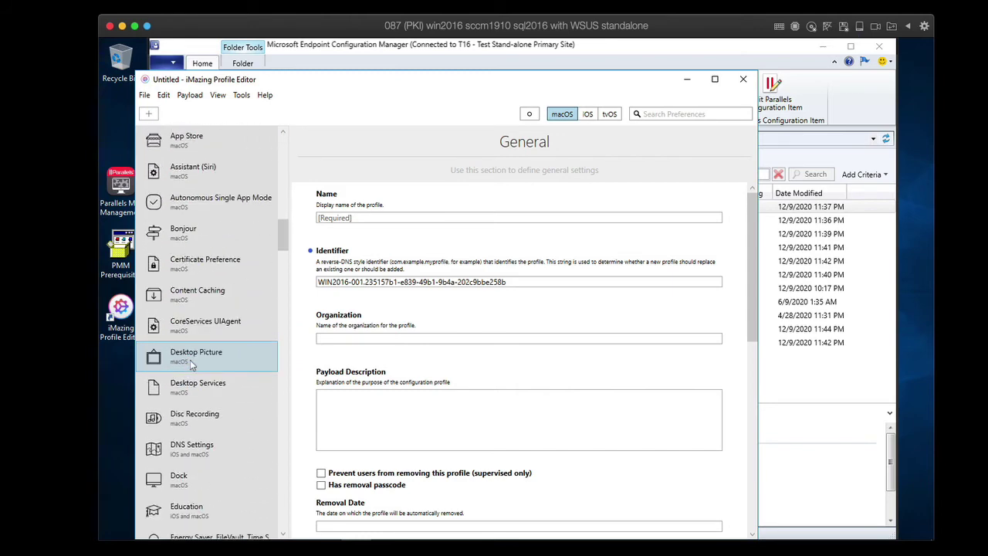
pyautogui.scroll(-15, 191, 366)
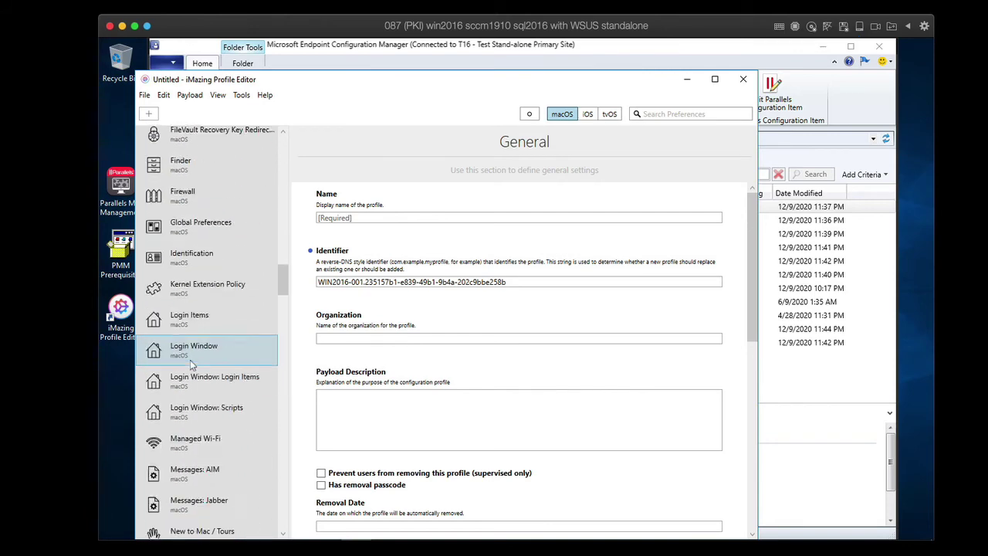
pyautogui.scroll(-15, 191, 366)
pyautogui.scroll(5, 191, 366)
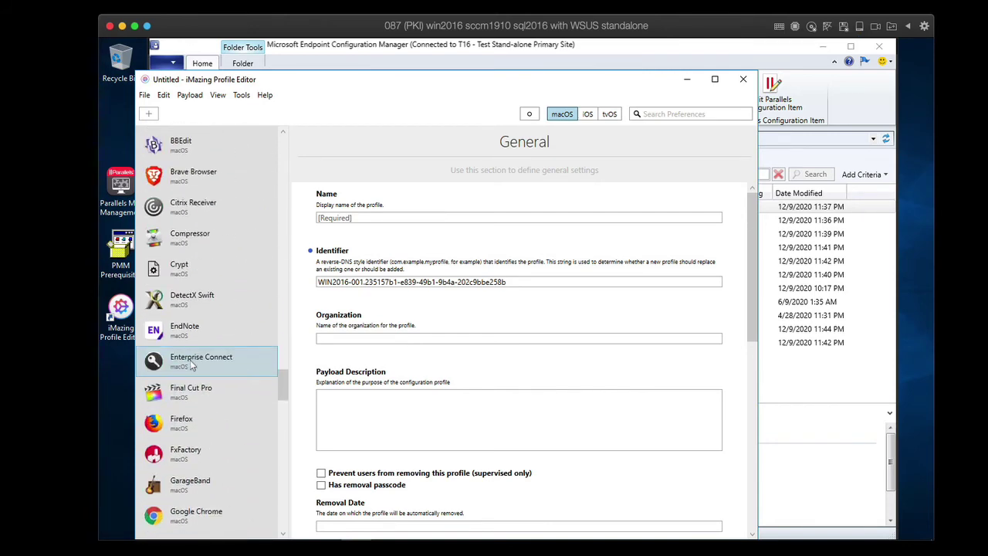
pyautogui.scroll(4, 192, 366)
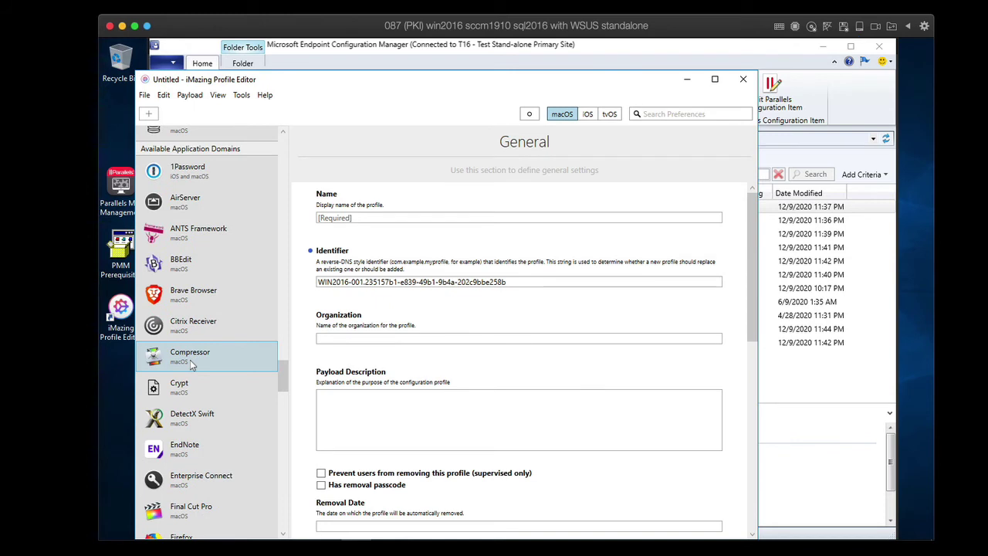
pyautogui.scroll(-11, 193, 369)
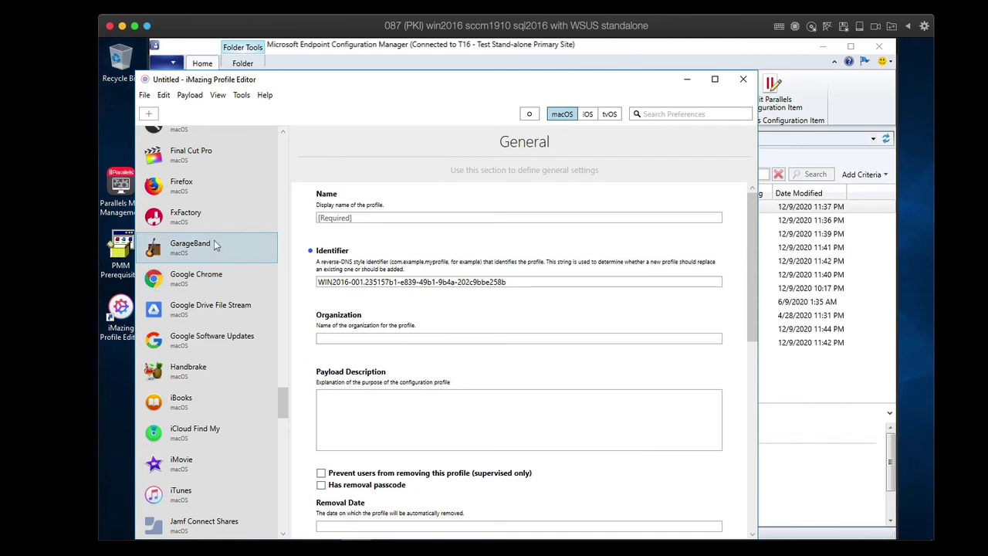
# Add a Firefox configuration payload, review its settings from Network and Privacy to Bookmarks and Add-ons, and remove the payload.
pyautogui.click(186, 192)
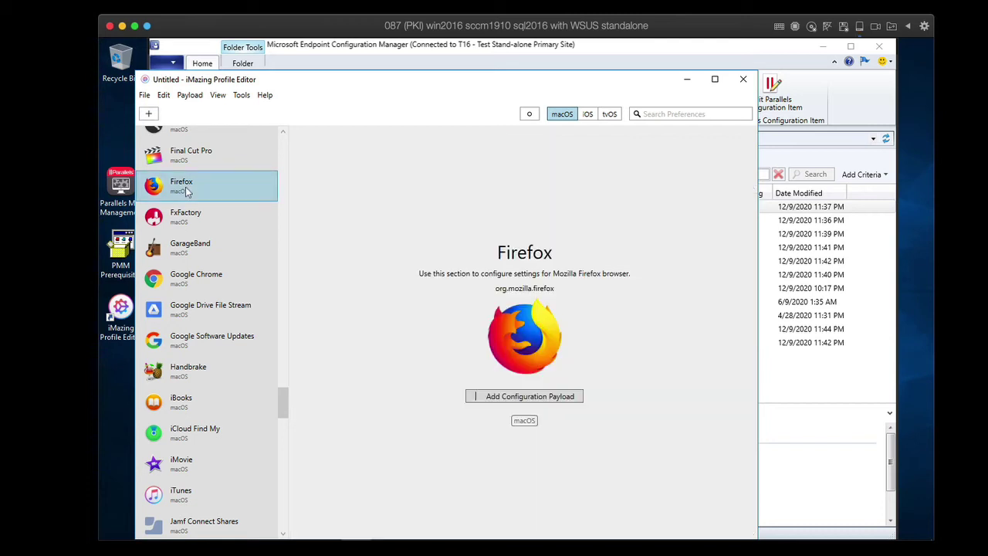
pyautogui.click(533, 397)
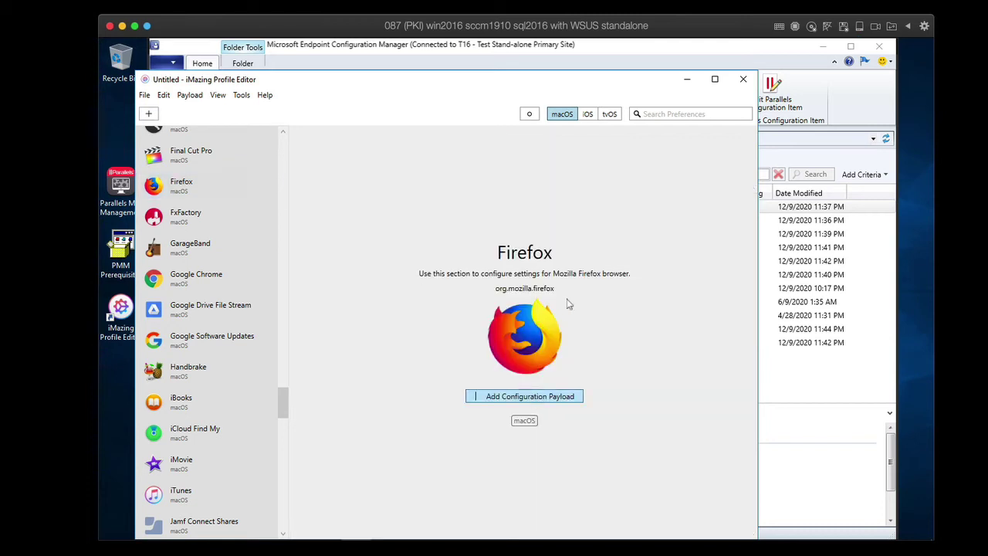
pyautogui.click(534, 236)
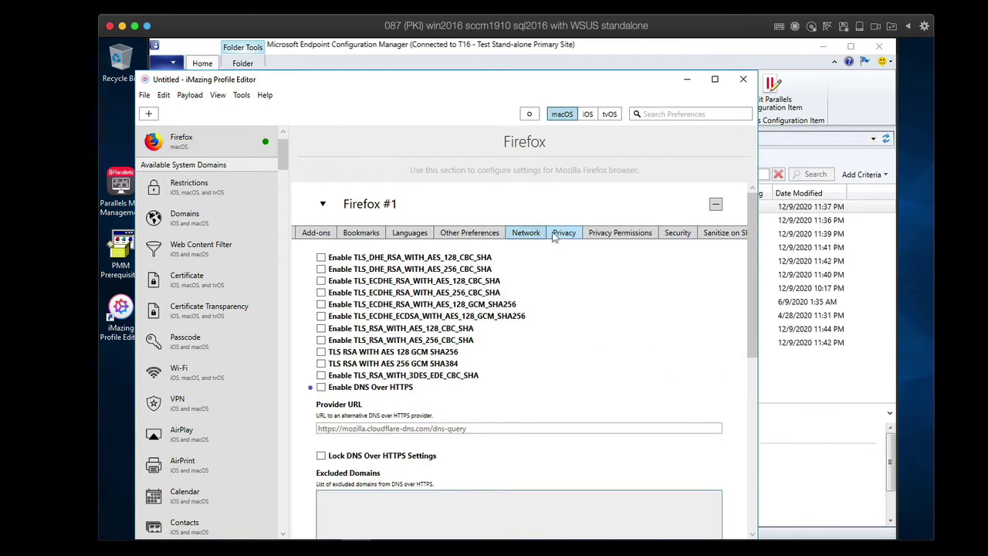
pyautogui.click(560, 235)
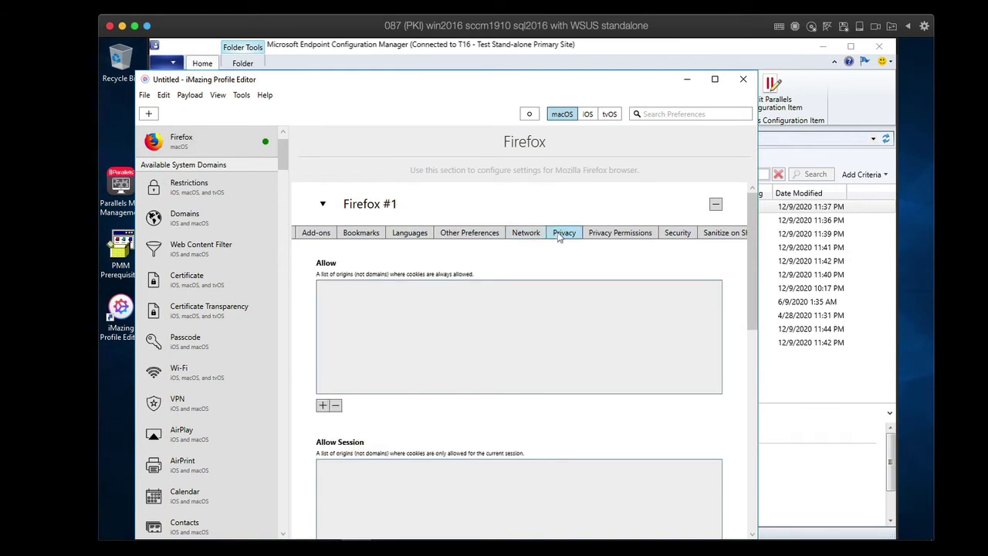
pyautogui.click(596, 236)
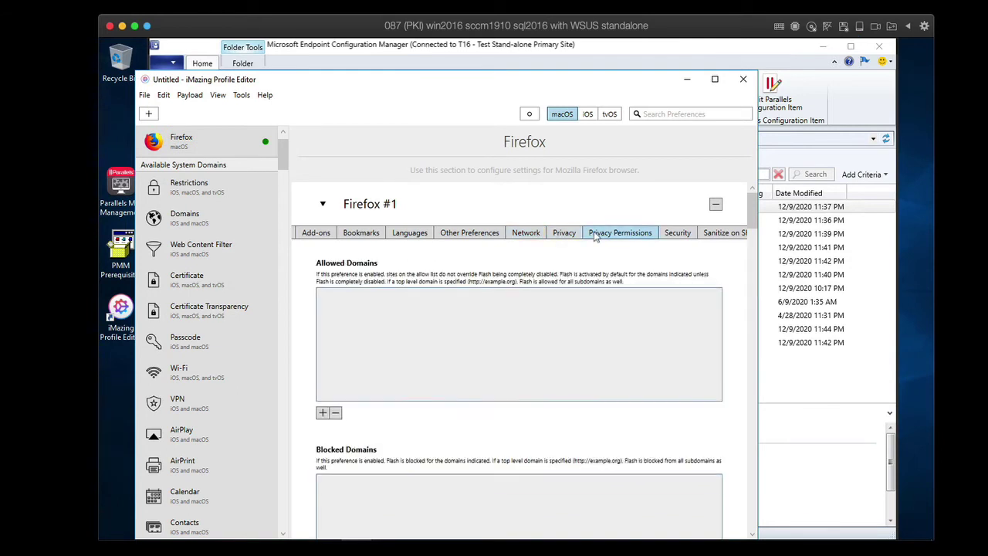
pyautogui.click(672, 239)
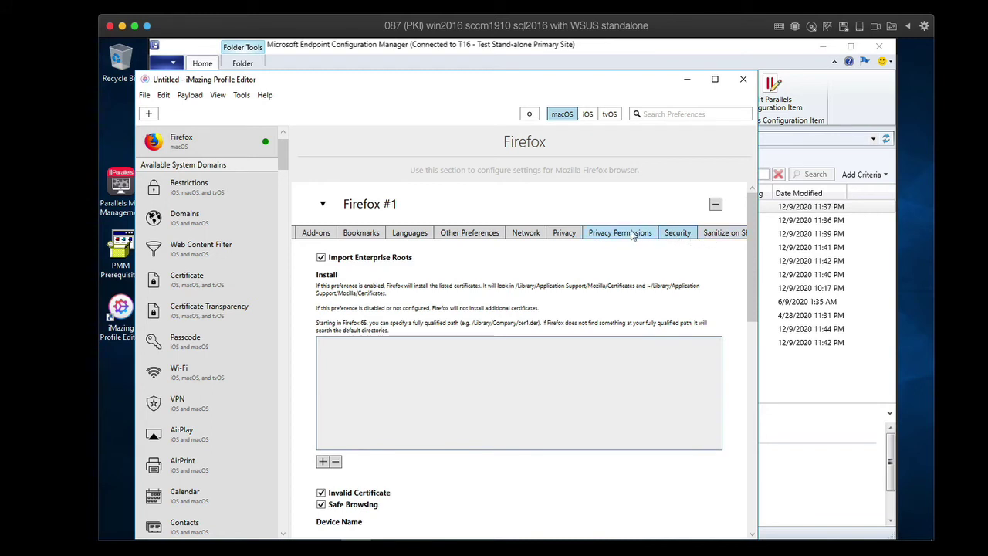
pyautogui.click(359, 232)
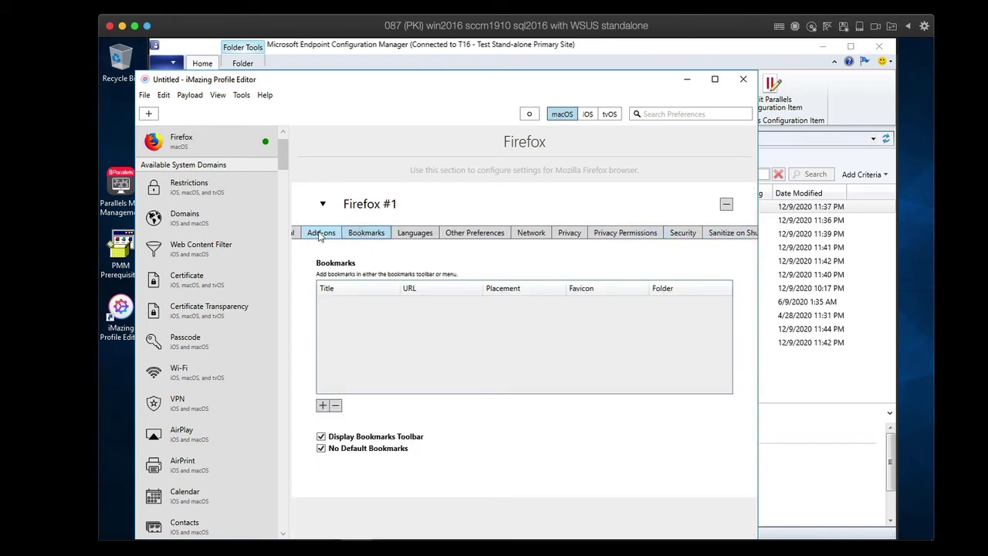
pyautogui.click(320, 234)
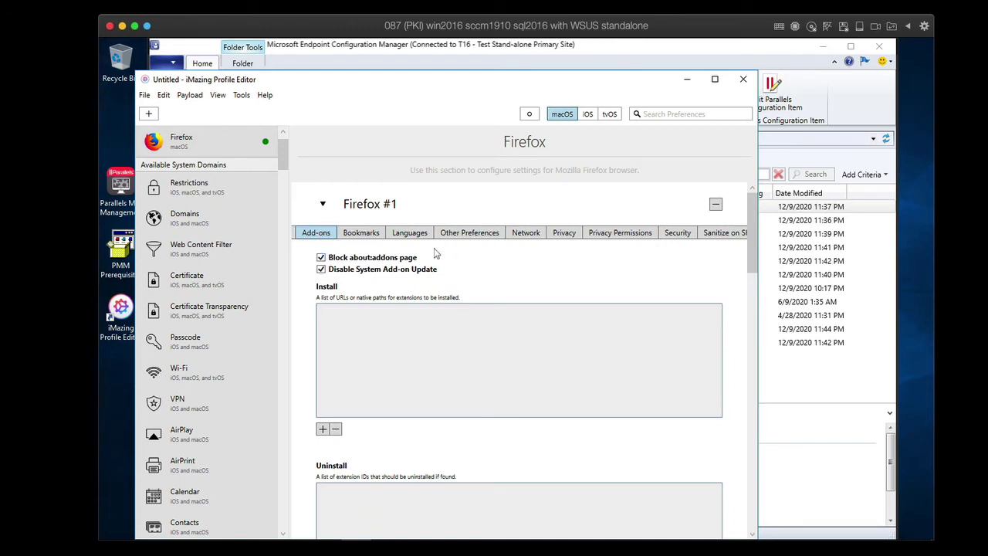
pyautogui.click(716, 205)
# Add an App Store configuration payload, try its Require Admin To Install option, and remove the payload.
pyautogui.moveTo(285, 370); pyautogui.dragTo(276, 441)
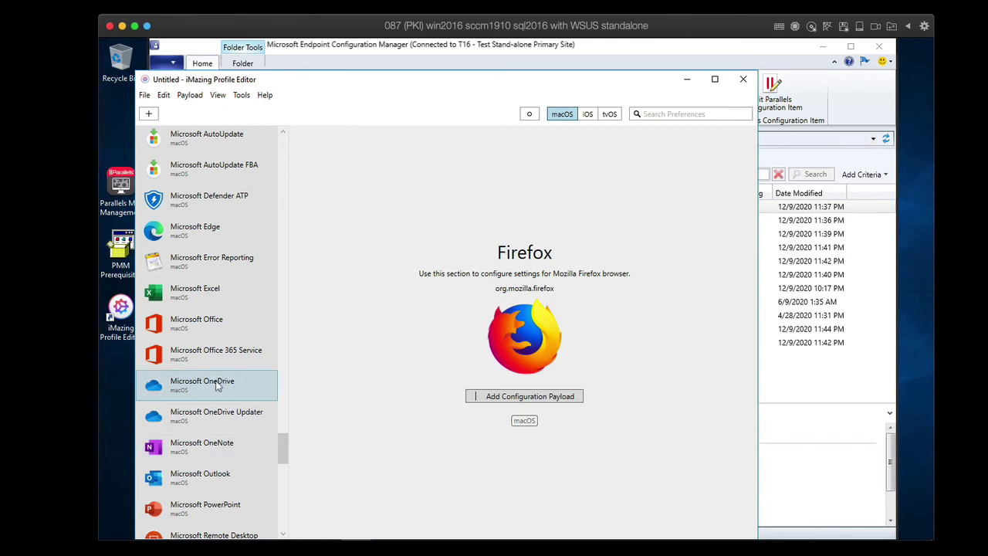
pyautogui.scroll(-3, 225, 403)
pyautogui.scroll(20, 225, 402)
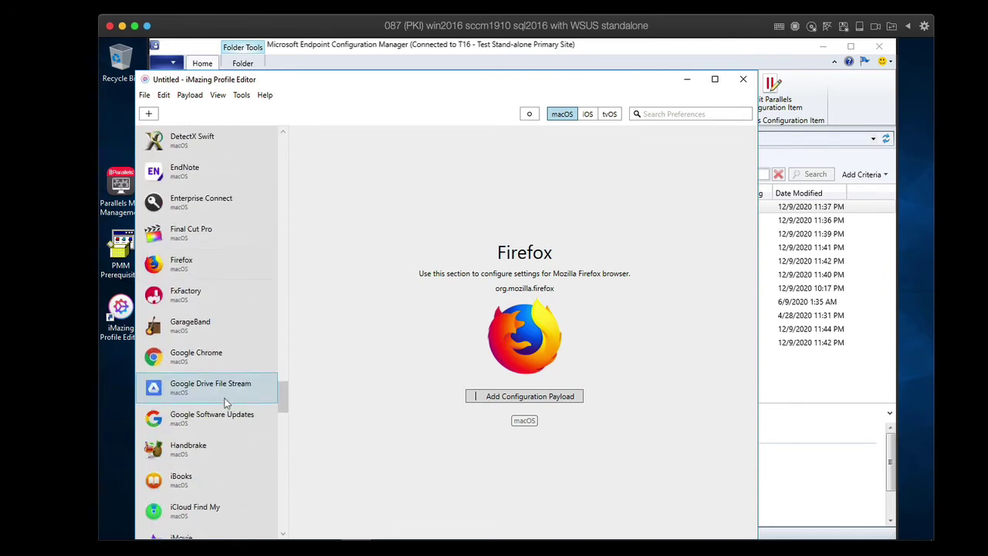
pyautogui.scroll(2, 225, 402)
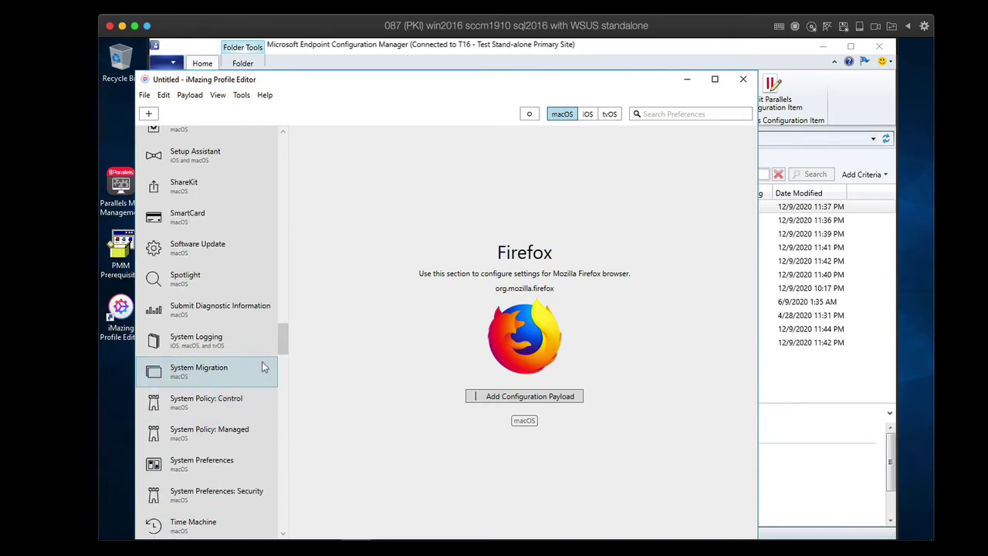
pyautogui.moveTo(282, 344); pyautogui.dragTo(289, 228)
pyautogui.click(209, 266)
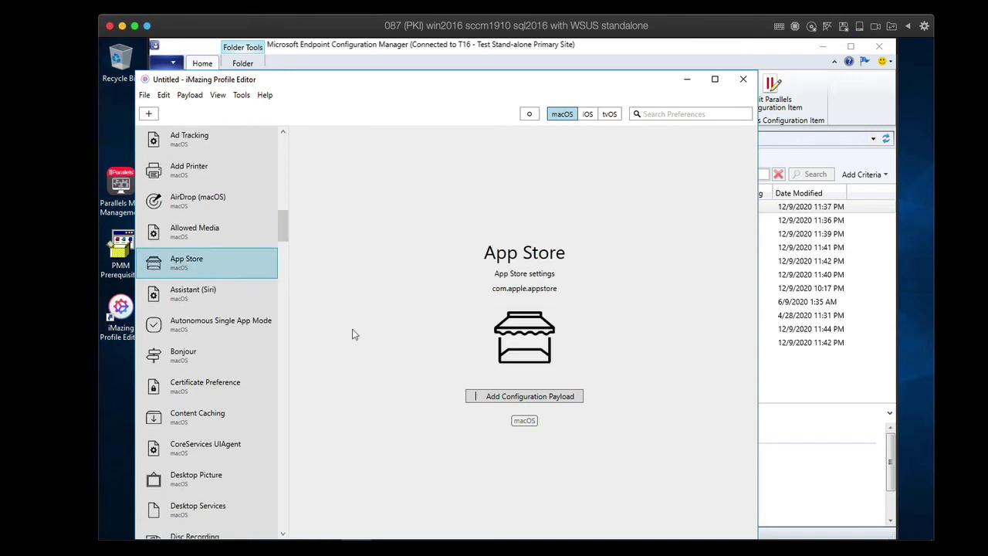
pyautogui.click(516, 399)
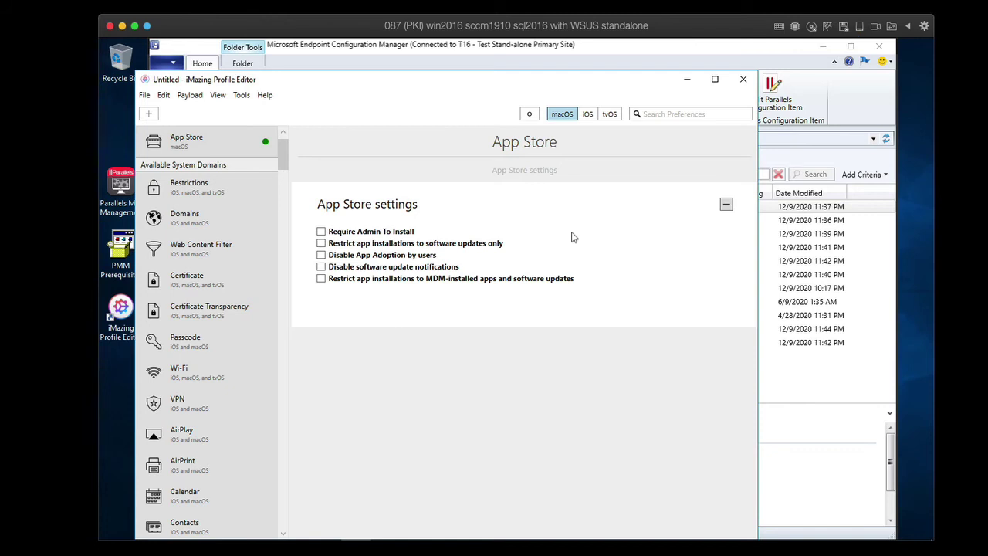
pyautogui.click(321, 232)
pyautogui.click(726, 204)
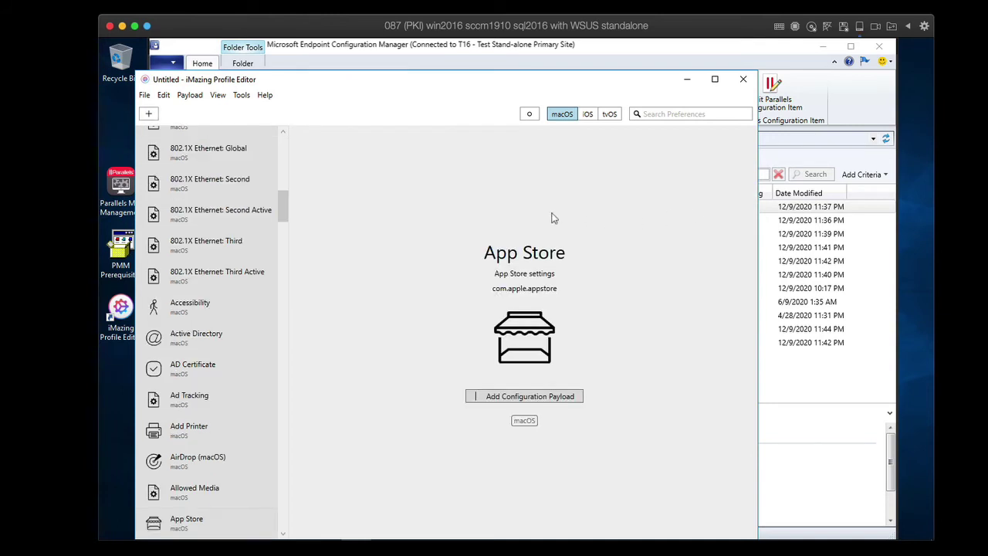
# Check the options for saving the profile as a Configuration Profile (*.mobileconfig) file and cancel.
pyautogui.click(145, 96)
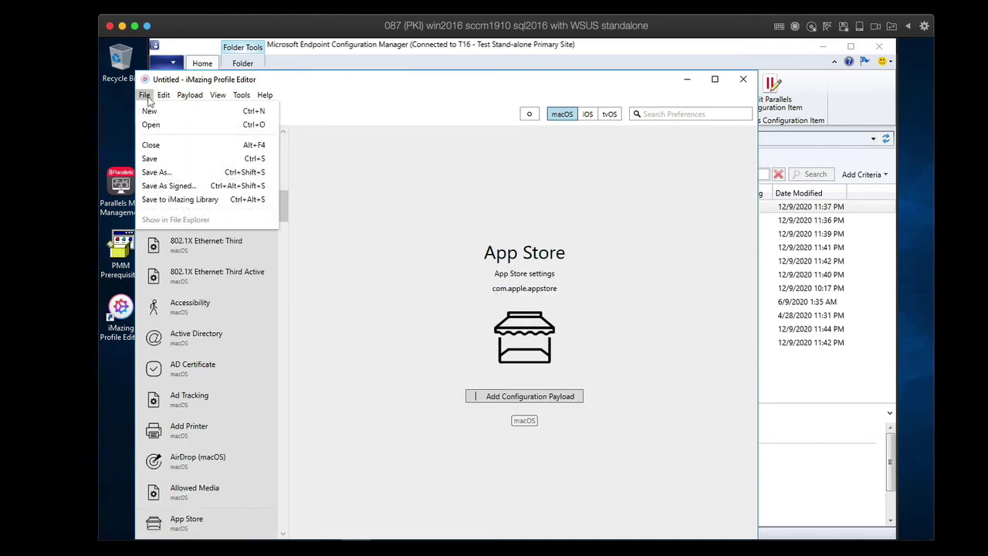
pyautogui.click(173, 173)
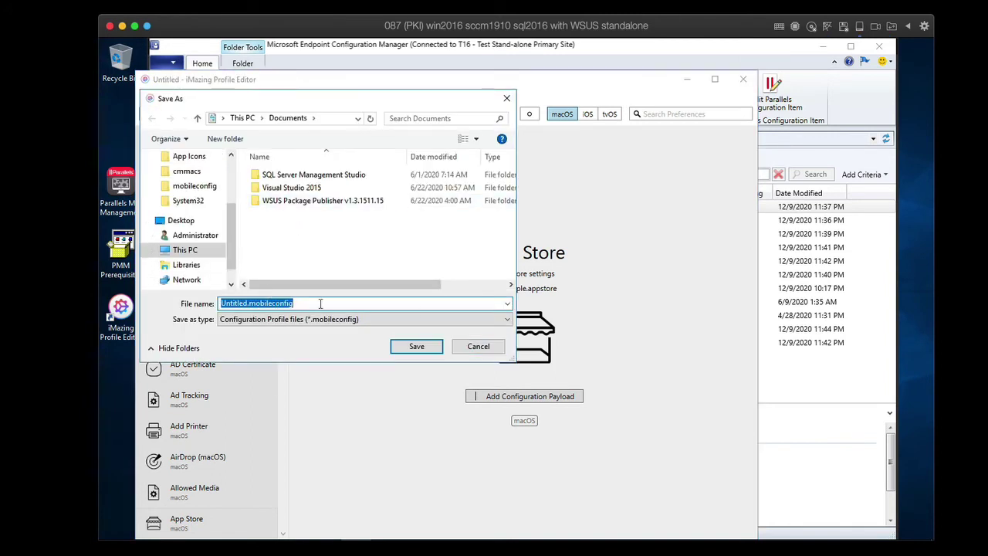
pyautogui.click(460, 347)
# Examine the profile's General settings, including name, identifier, organization, payload description, removal options and consent message.
pyautogui.scroll(15, 188, 220)
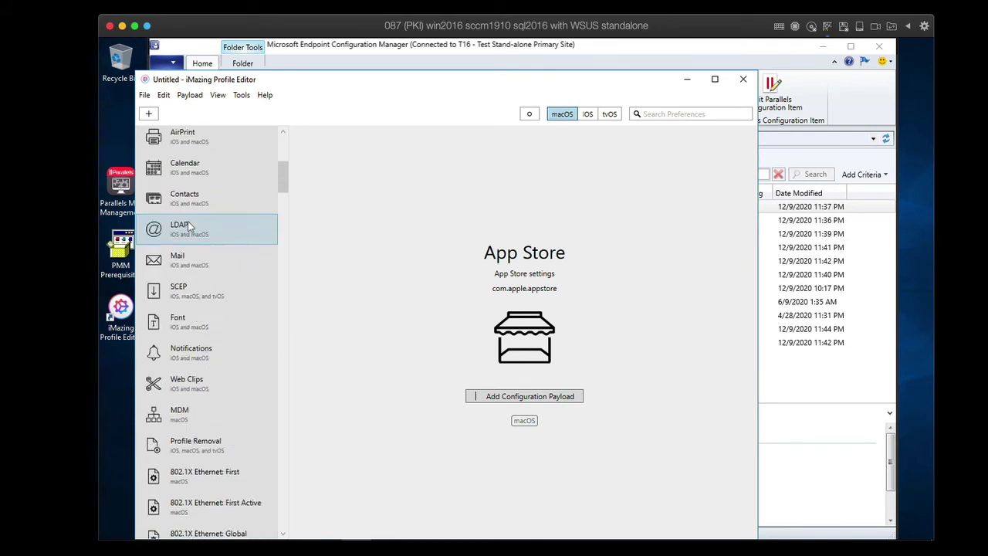
pyautogui.click(201, 152)
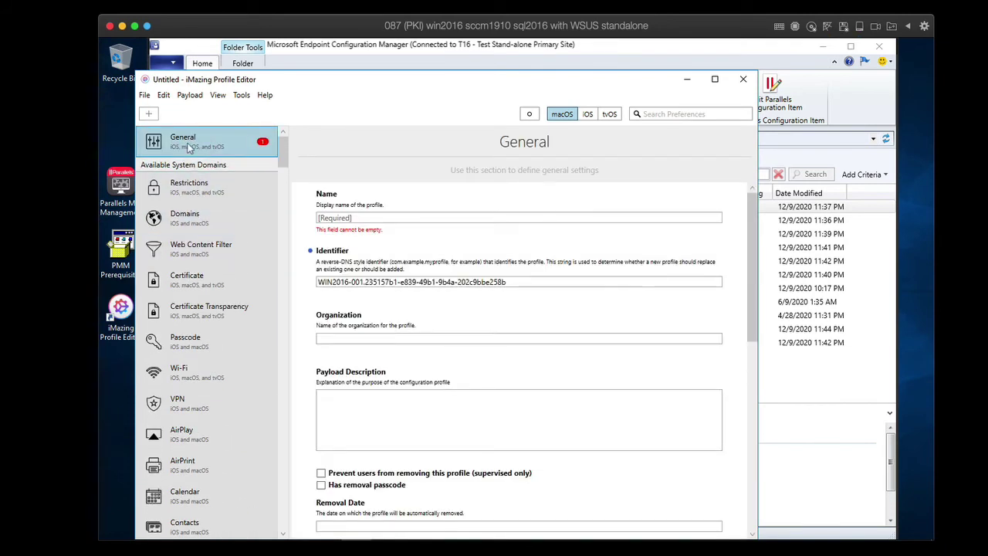
pyautogui.click(358, 337)
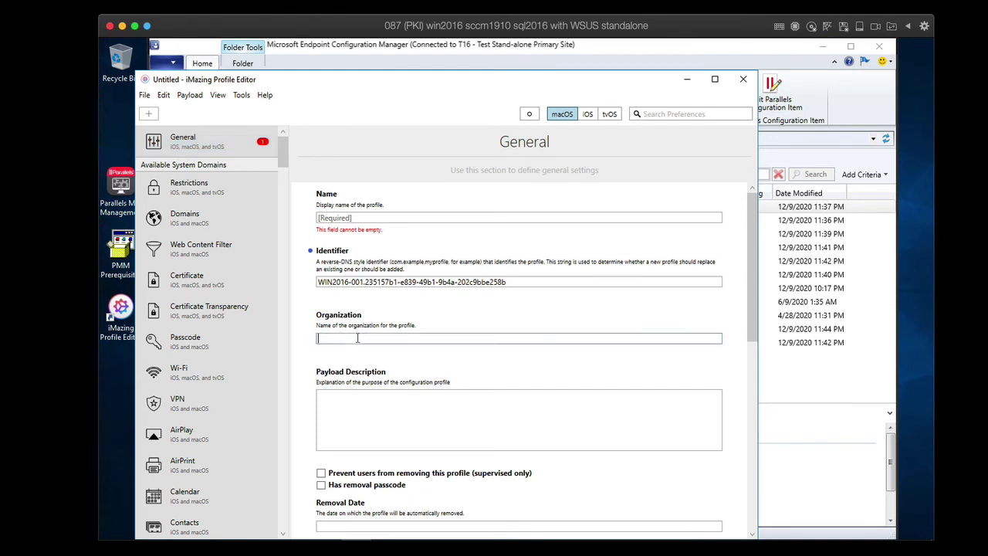
pyautogui.click(356, 410)
pyautogui.rightClick(356, 410)
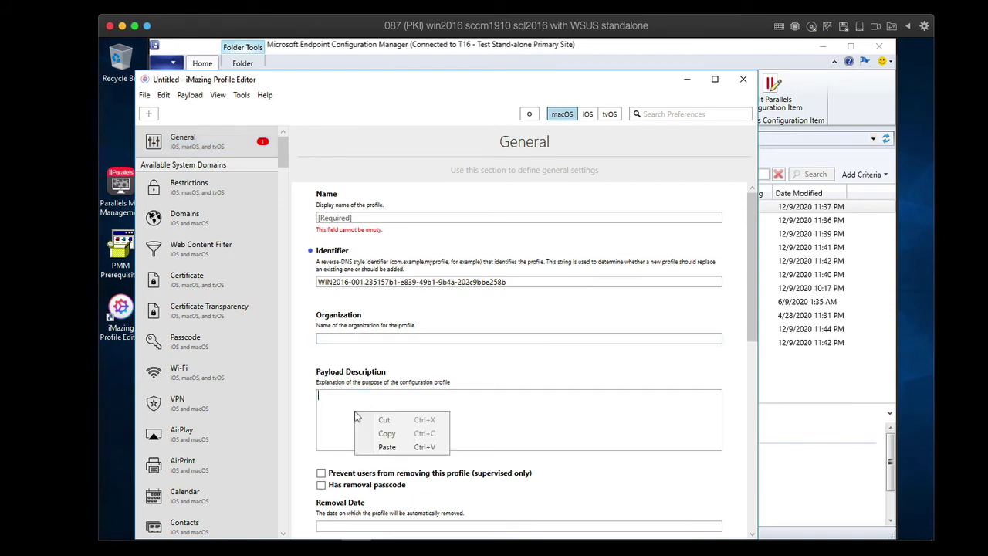
pyautogui.click(334, 411)
pyautogui.scroll(-4, 334, 409)
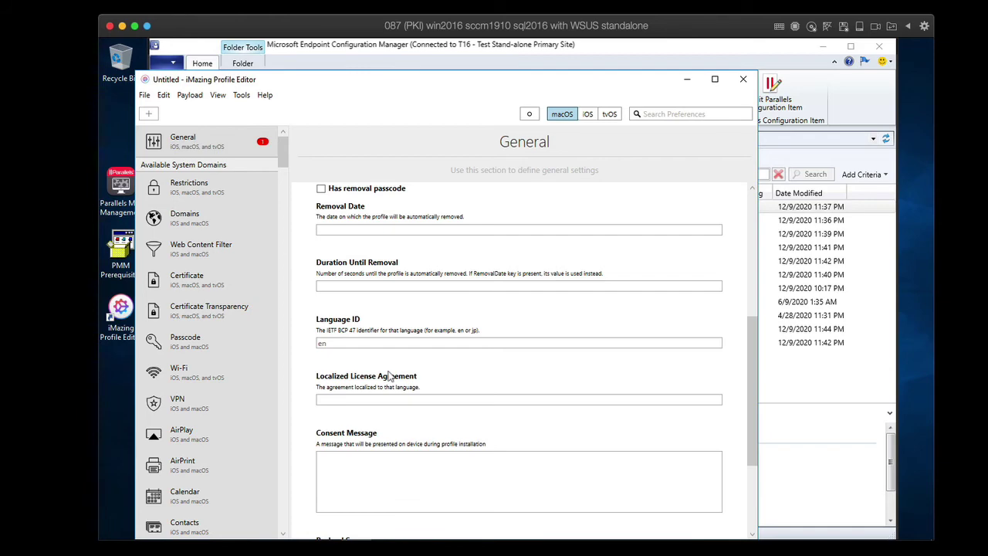
pyautogui.scroll(-3, 390, 376)
pyautogui.scroll(8, 390, 376)
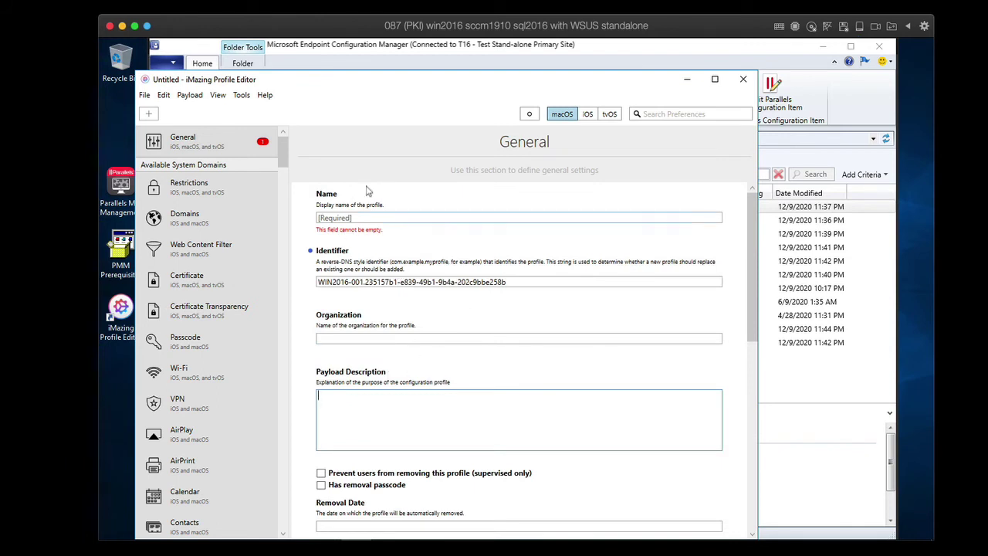
pyautogui.click(743, 81)
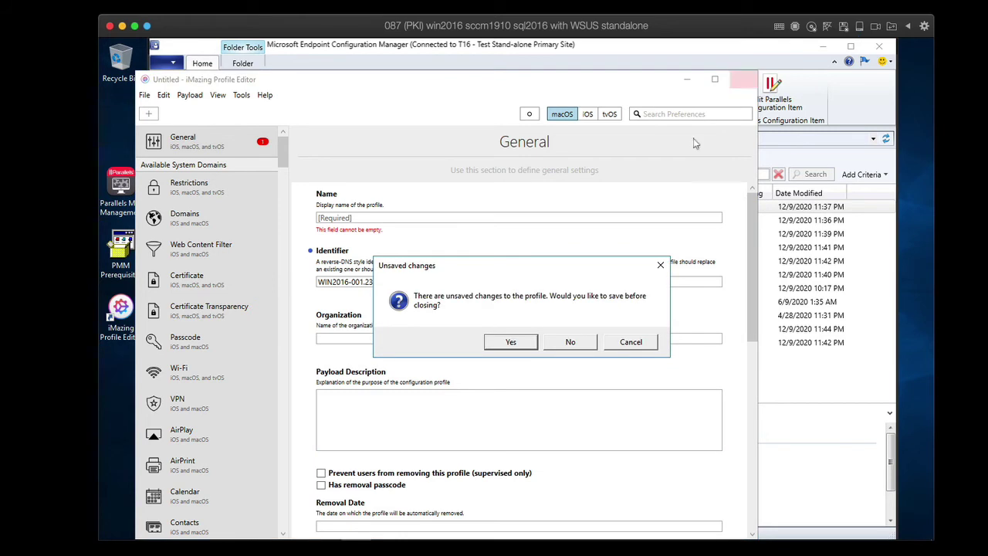
pyautogui.click(511, 342)
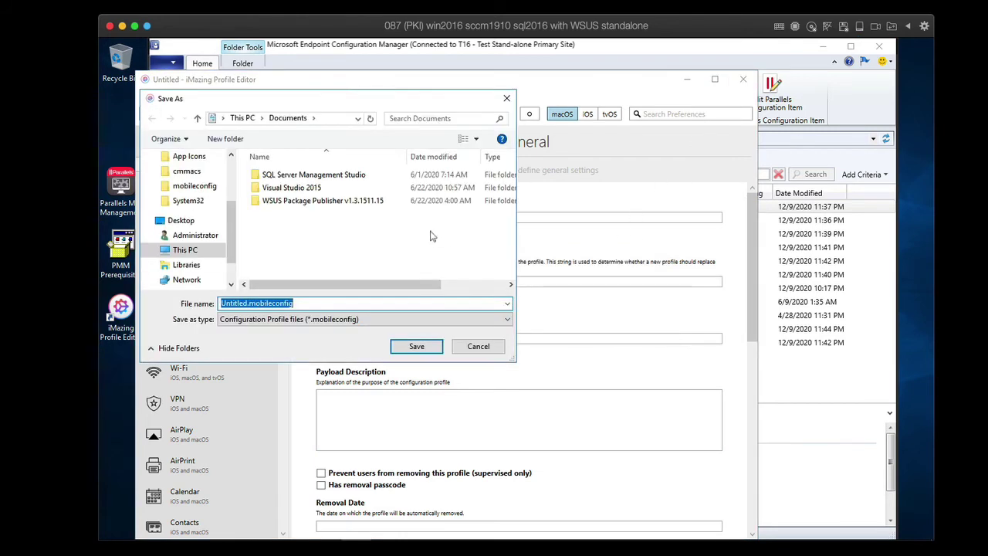
pyautogui.click(471, 345)
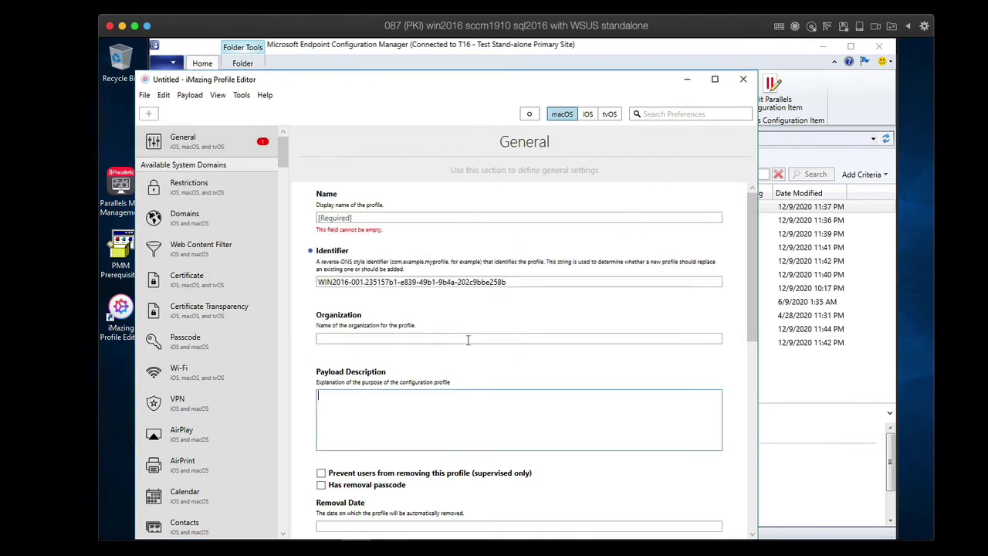
# Close the profile editor without saving the untitled profile.
pyautogui.click(744, 79)
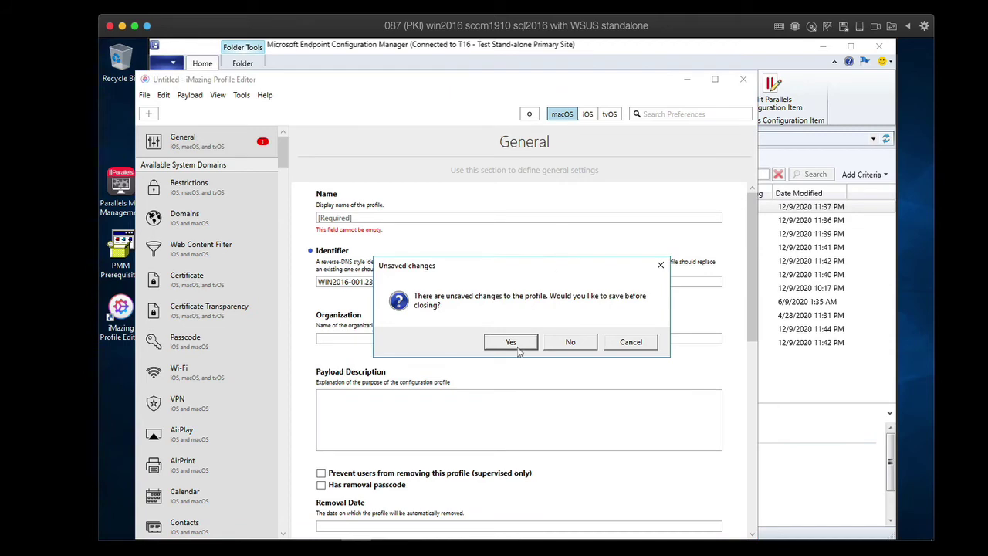
pyautogui.click(570, 342)
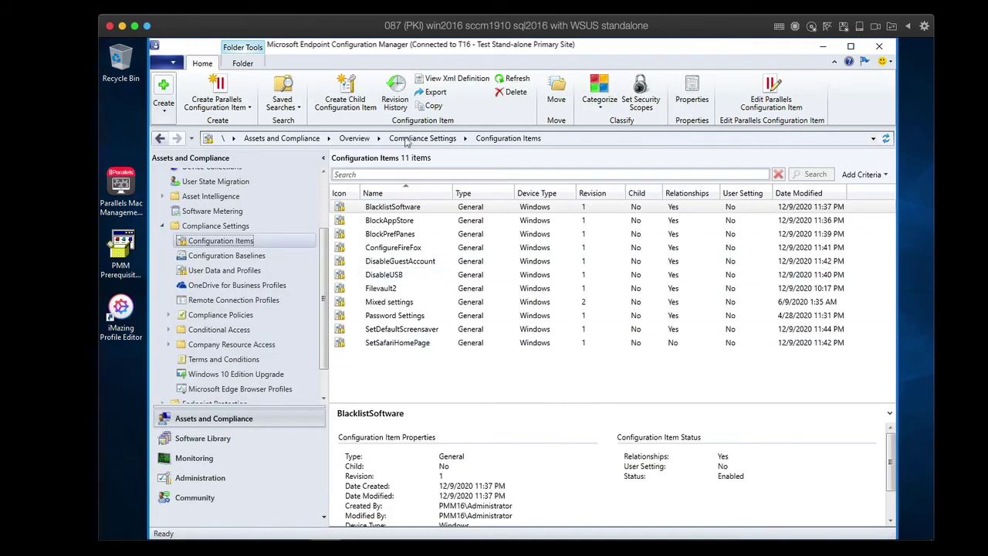
# Start a FileVault 2 configuration item in Configuration Manager, compare the Personal and Institutional key types, and cancel.
pyautogui.click(243, 109)
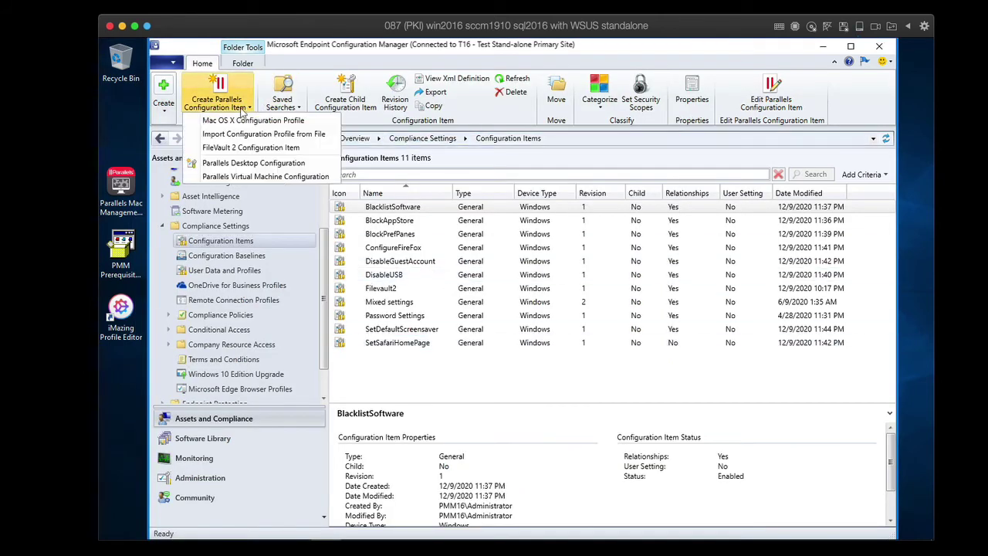
pyautogui.click(254, 147)
pyautogui.click(508, 168)
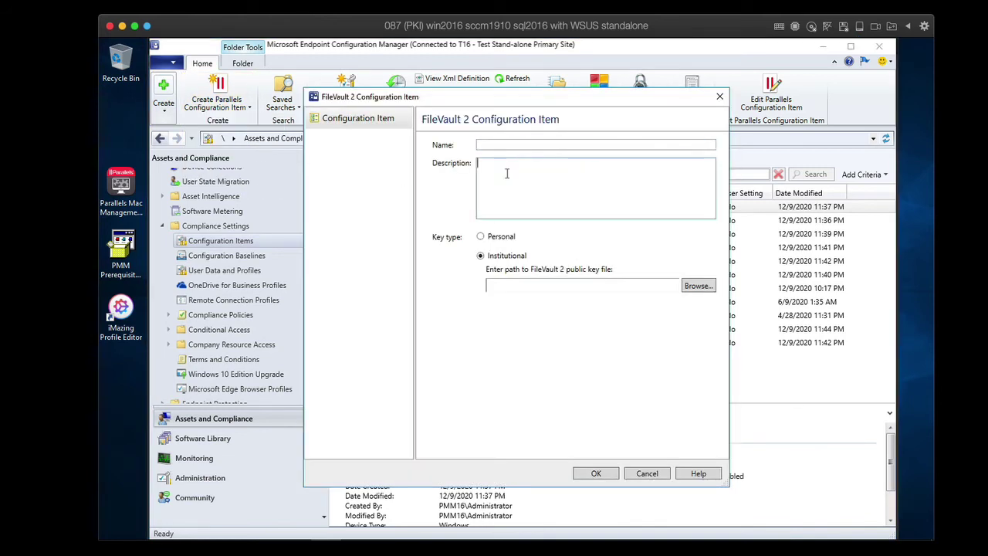
pyautogui.click(502, 239)
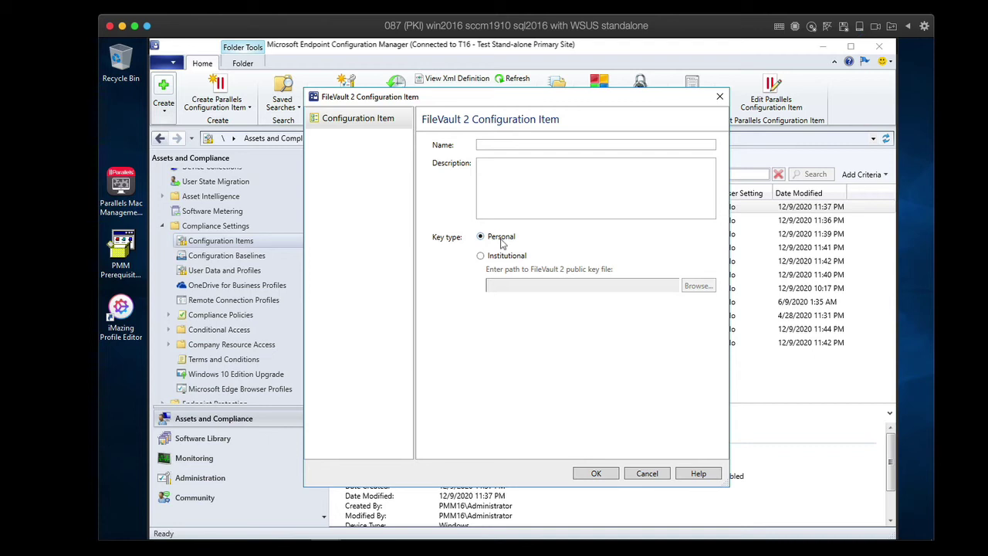
pyautogui.click(503, 256)
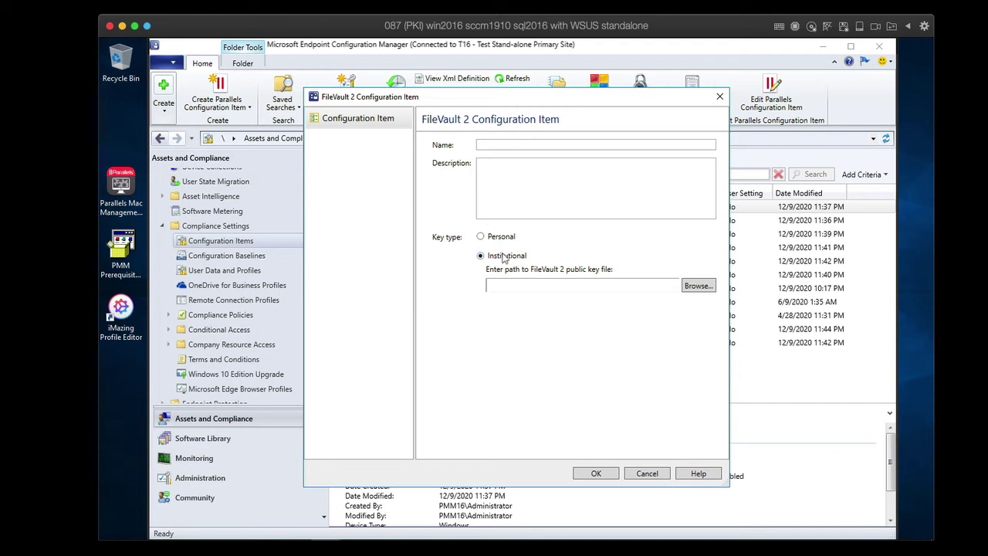
pyautogui.click(507, 239)
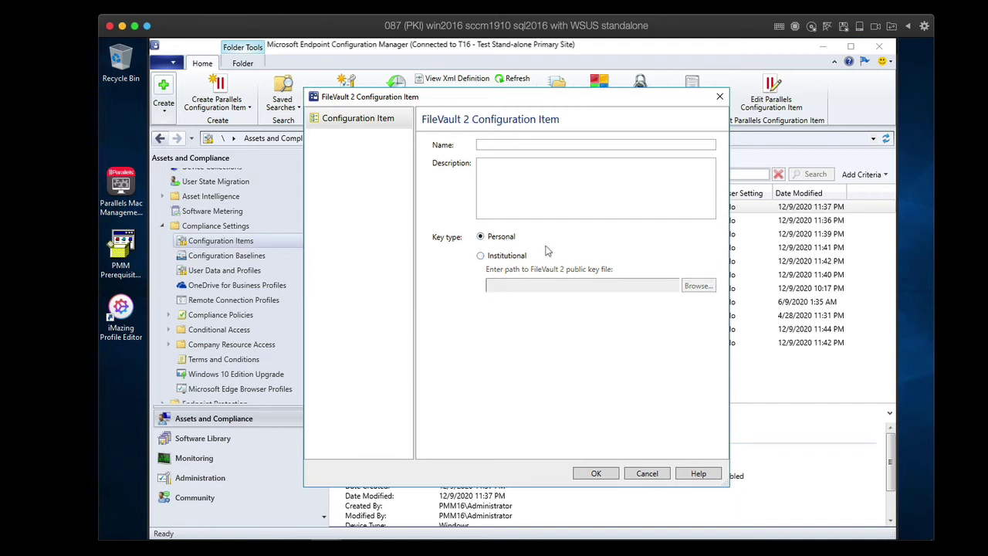
pyautogui.click(647, 474)
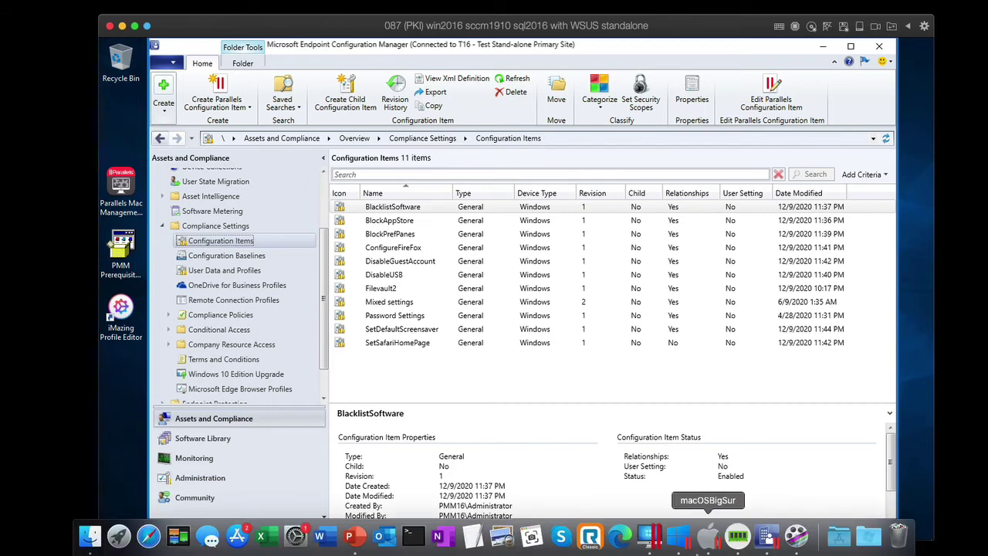
# Switch to the macOSBigSur virtual machine and log in with the account password.
pyautogui.click(683, 543)
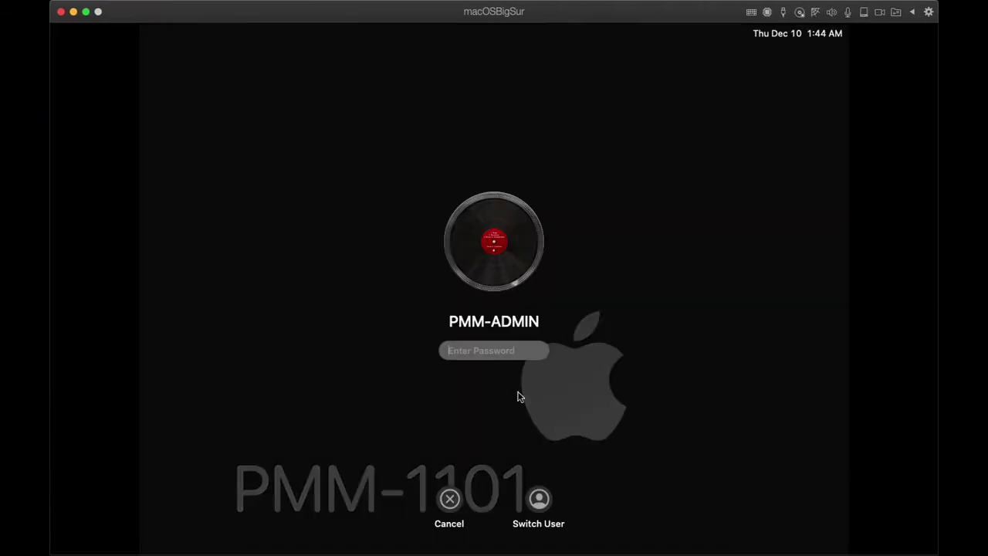
pyautogui.write('••••••')
pyautogui.press('Return')
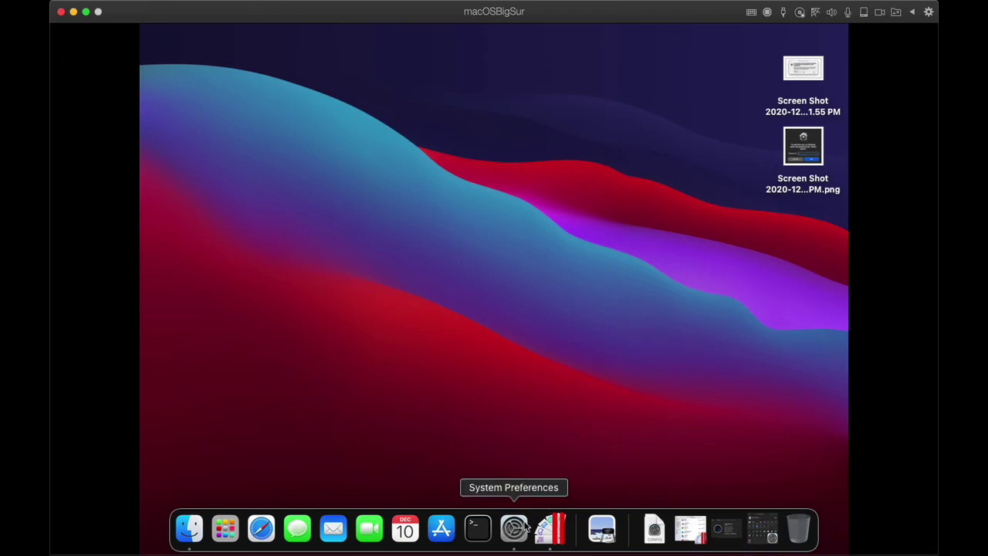
# Try to open App Store, Mail, FaceTime and Messages on the managed Mac, dismissing each alert without allowing the application.
pyautogui.click(444, 529)
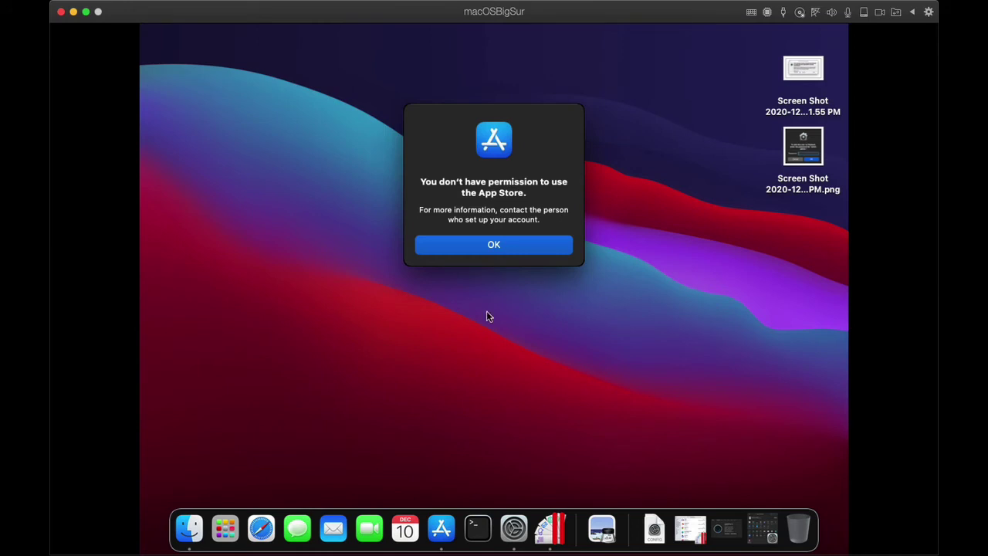
pyautogui.click(515, 244)
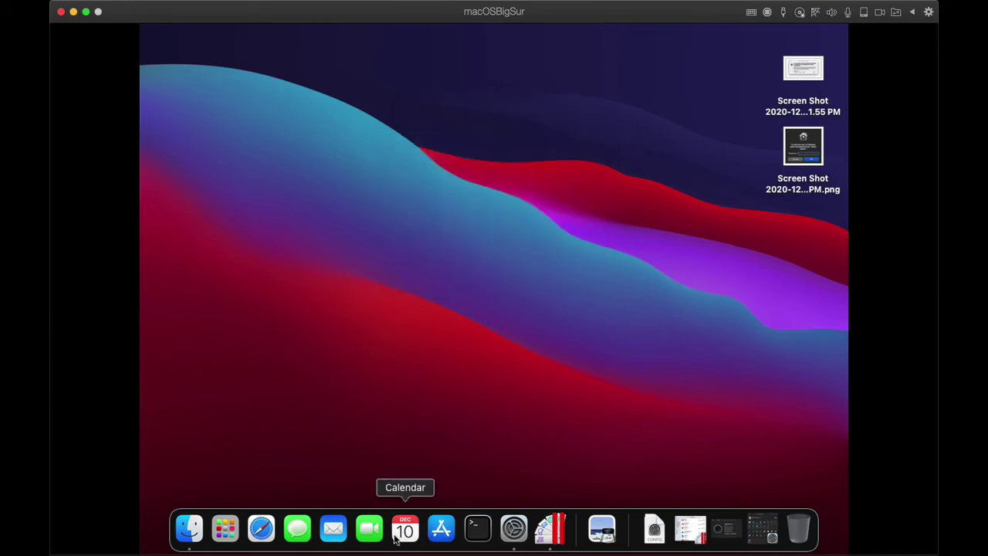
pyautogui.click(335, 530)
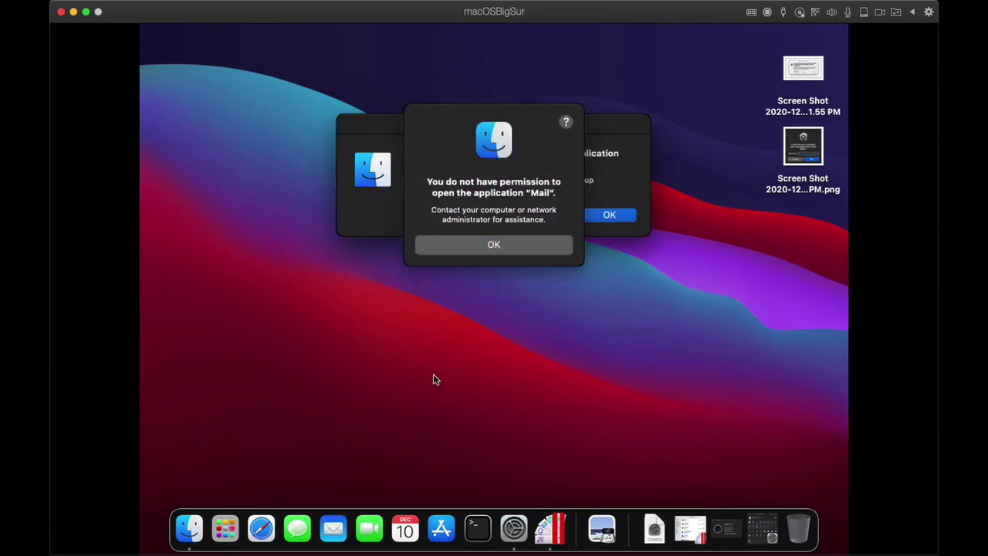
pyautogui.click(525, 245)
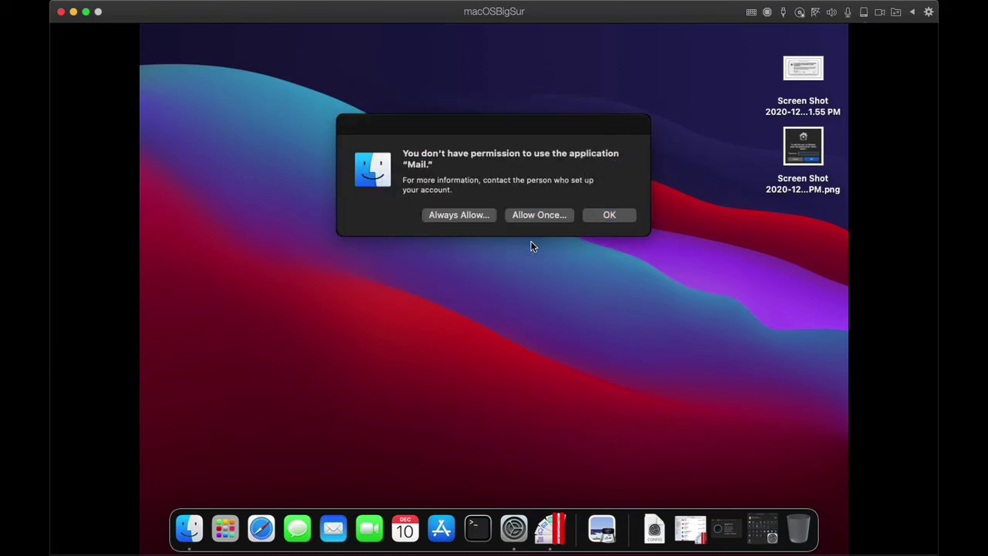
pyautogui.click(608, 216)
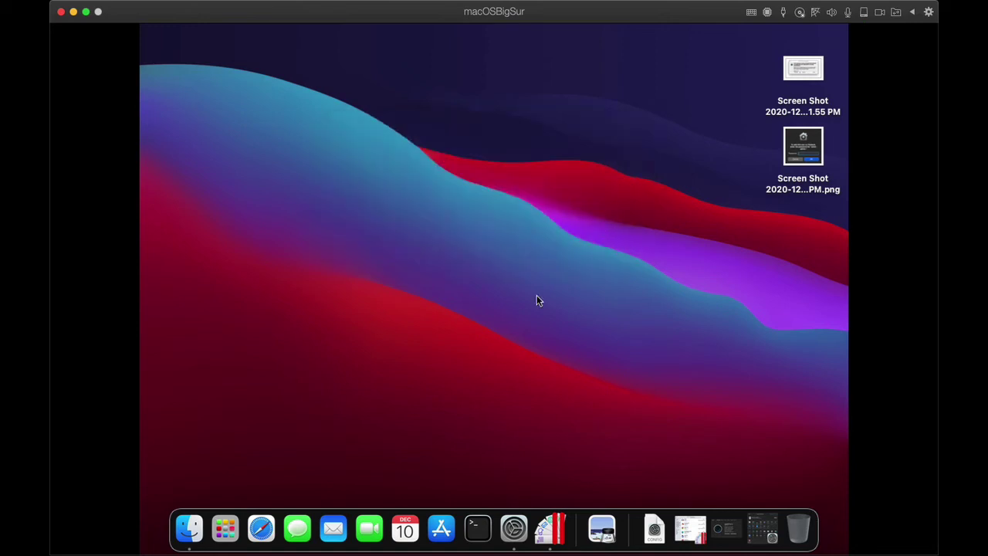
pyautogui.click(369, 528)
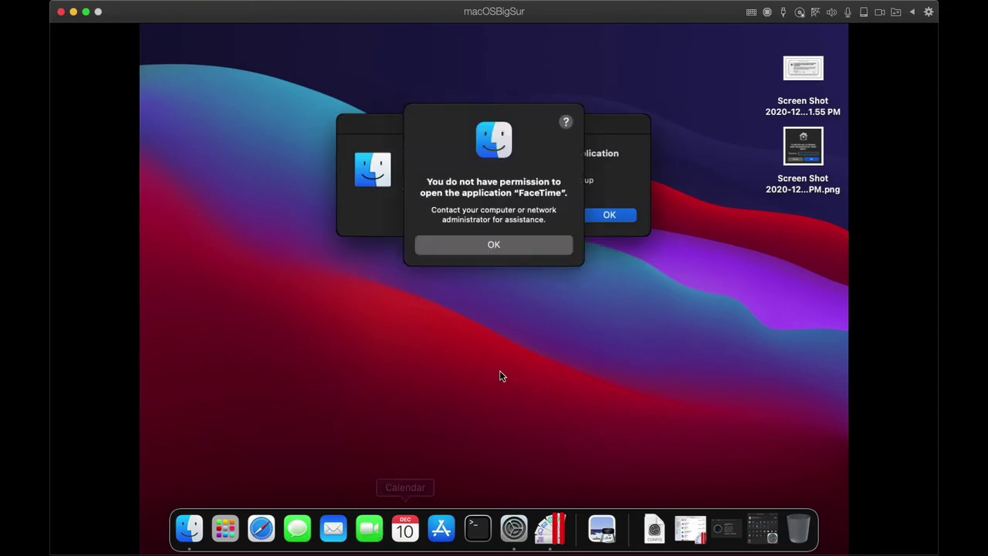
pyautogui.click(503, 247)
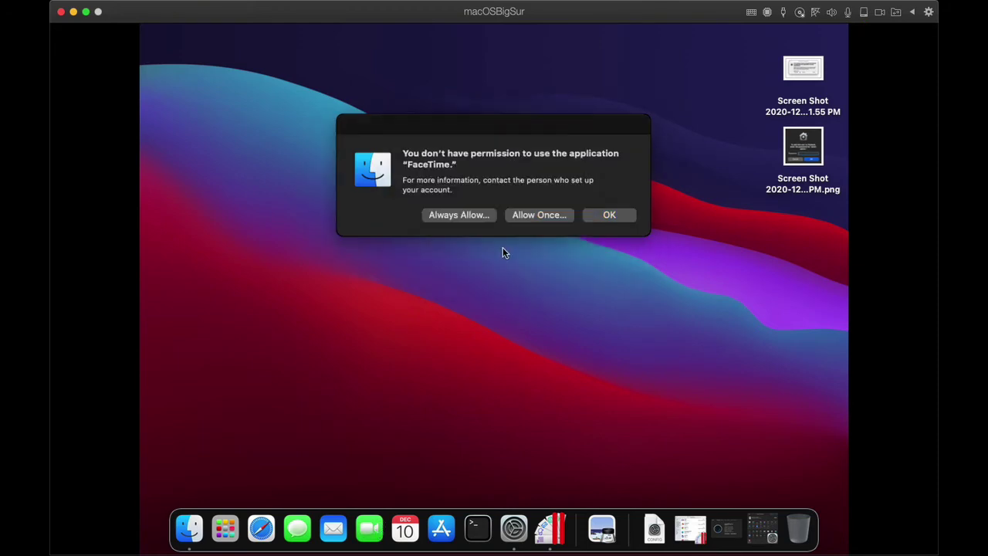
pyautogui.click(607, 216)
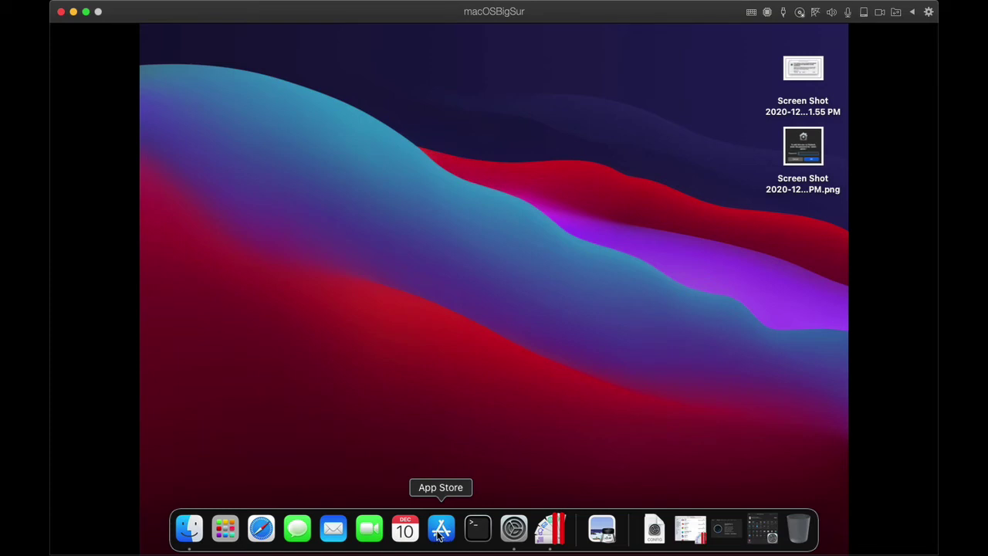
pyautogui.click(295, 532)
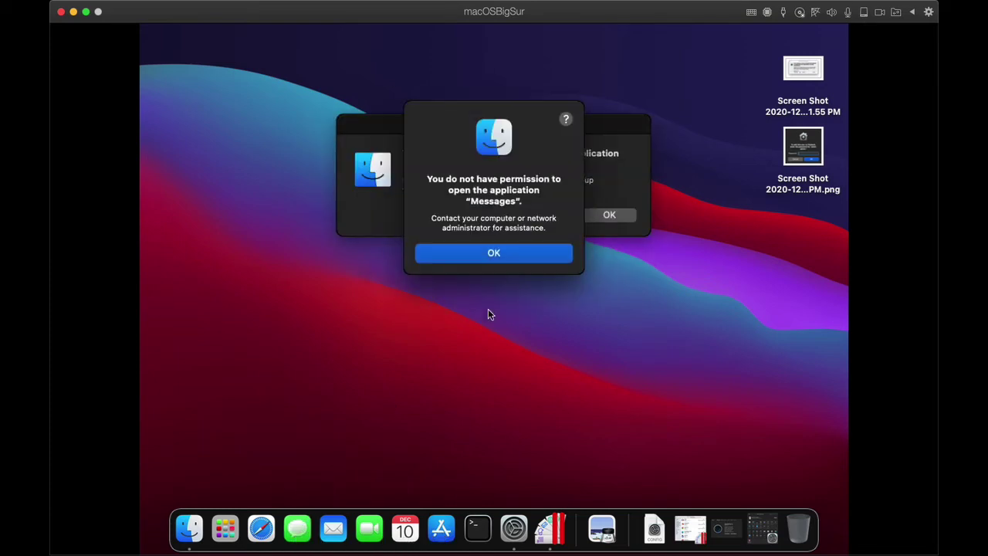
pyautogui.click(507, 258)
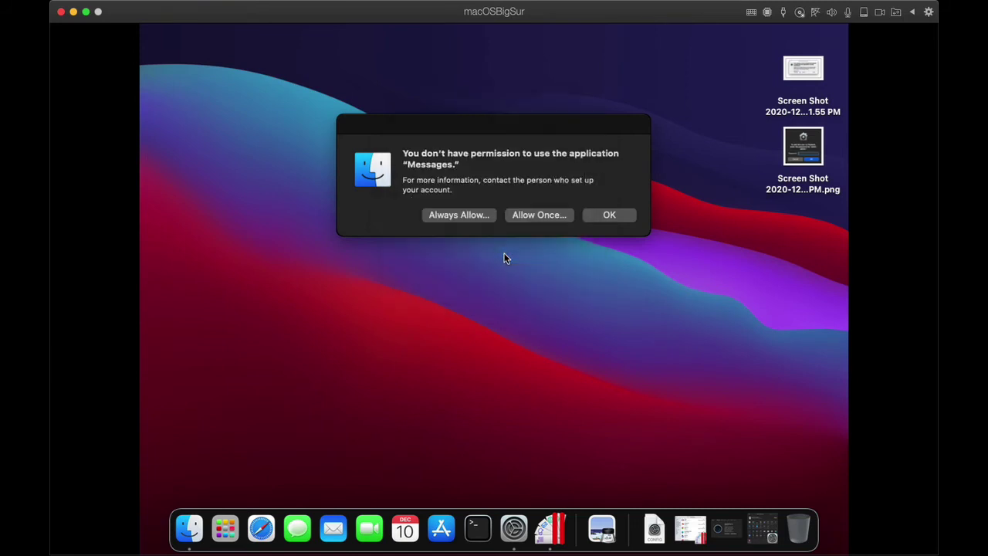
pyautogui.click(602, 218)
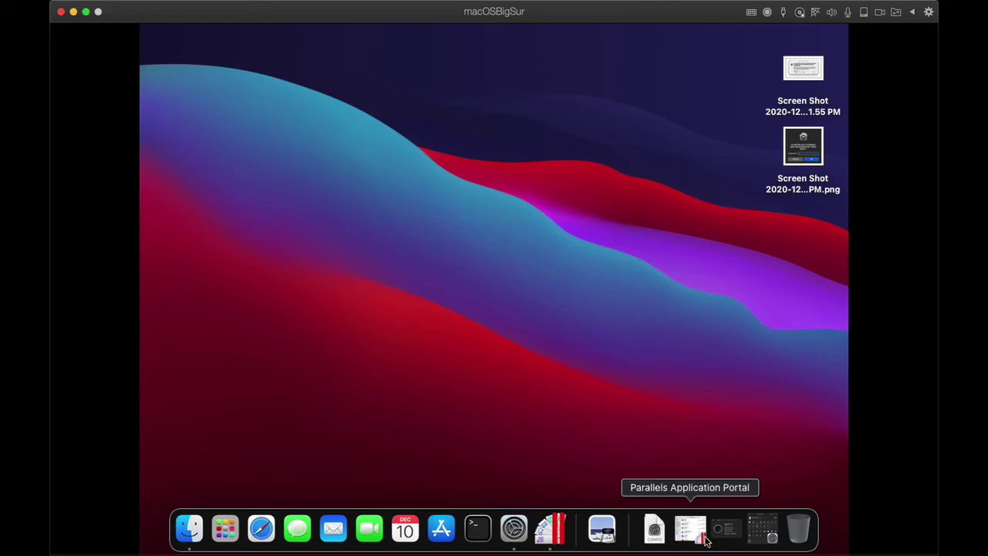
# View and close the About This Mac window, and check in System Preferences which panes are disabled.
pyautogui.click(728, 530)
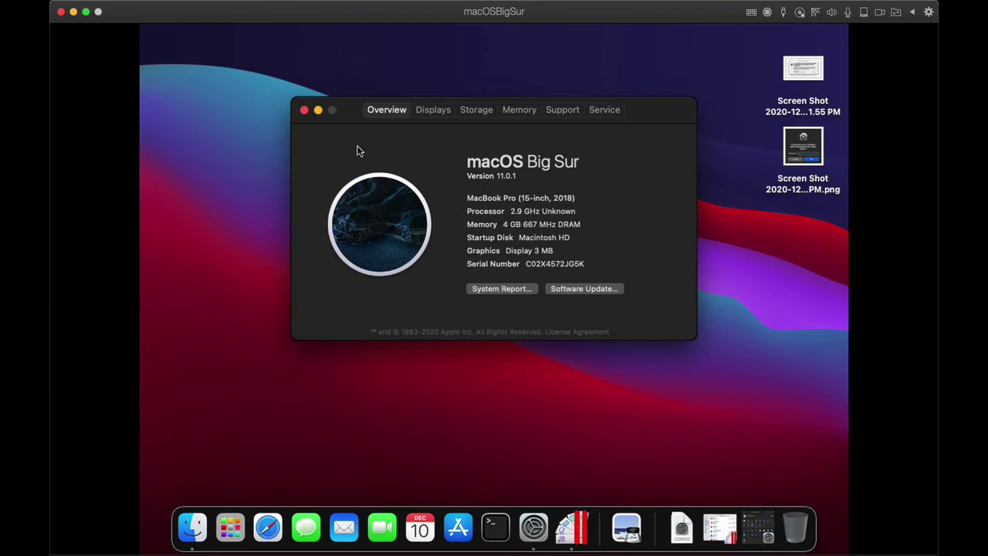
pyautogui.click(304, 109)
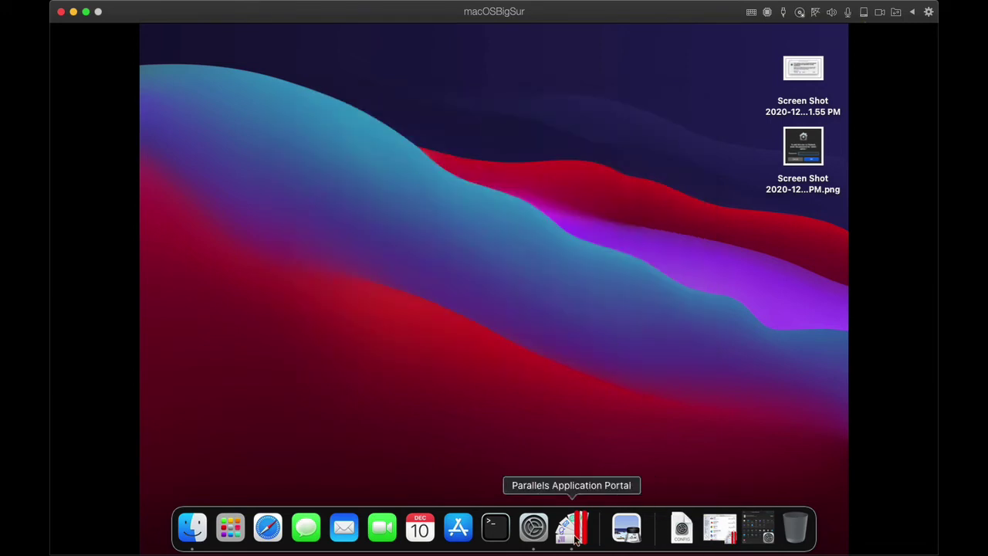
pyautogui.click(533, 528)
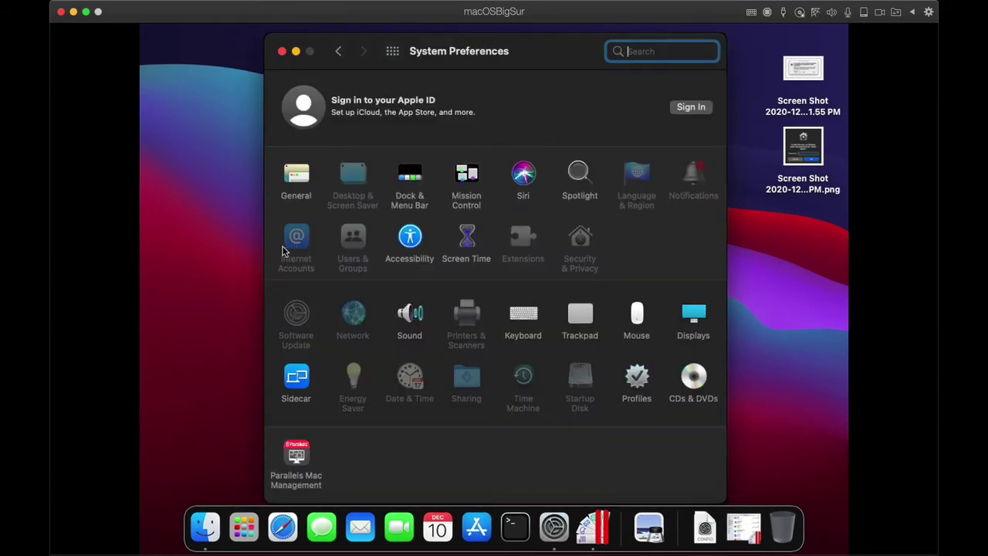
pyautogui.moveTo(309, 241)
pyautogui.moveTo(571, 242)
# Open the Mac's installed profiles and examine the rights listed in the Parallels - MDM Configuration profile.
pyautogui.click(634, 375)
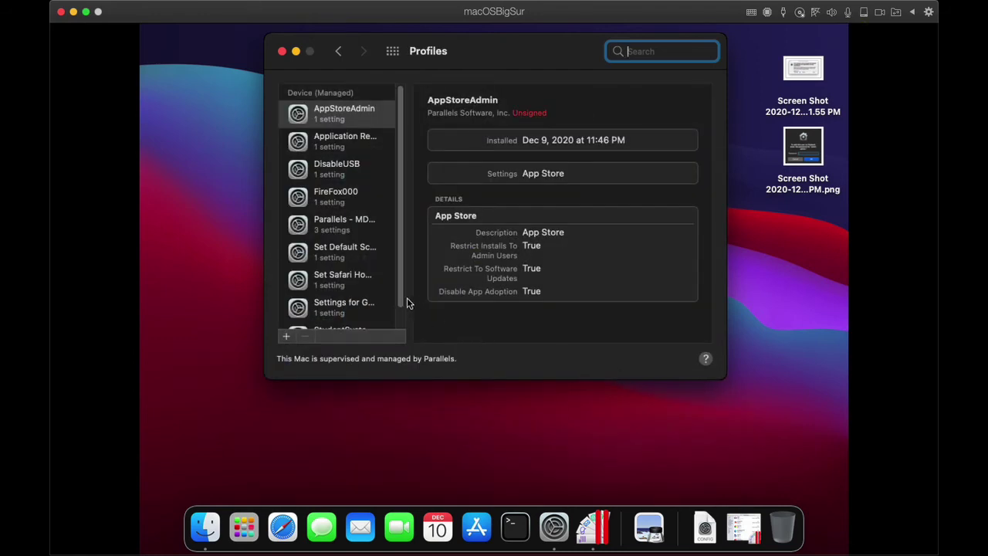
pyautogui.scroll(-2, 401, 294)
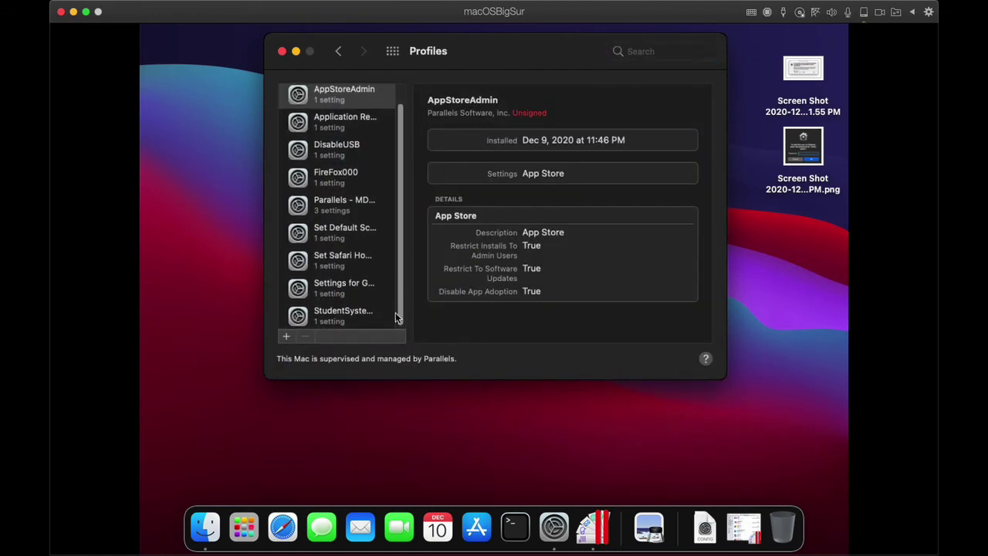
pyautogui.click(342, 213)
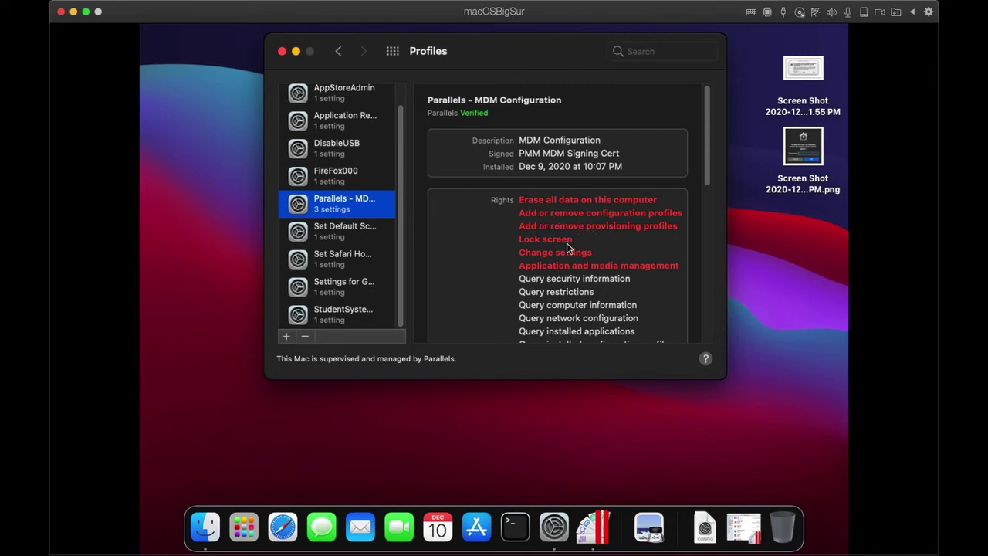
pyautogui.scroll(-1, 562, 286)
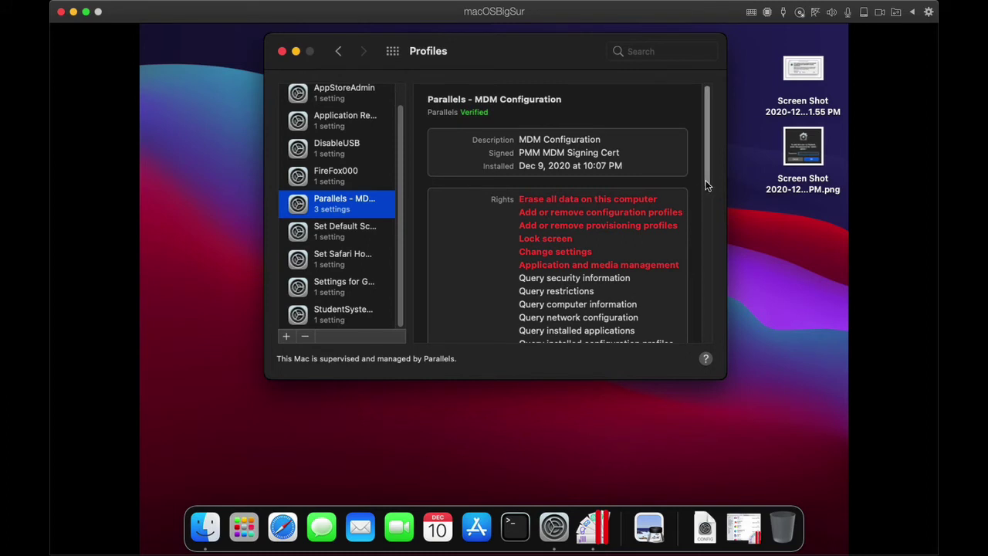
pyautogui.moveTo(707, 185); pyautogui.dragTo(699, 139)
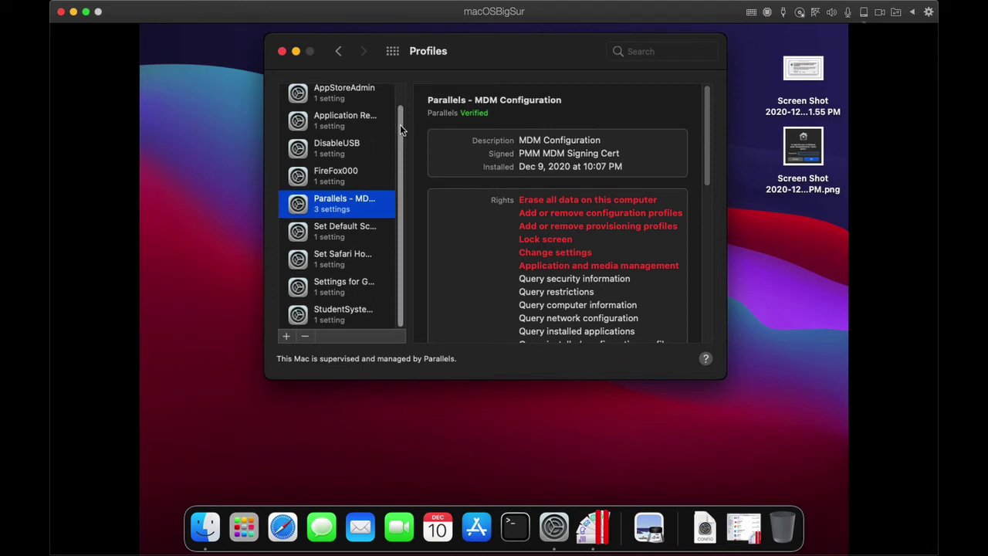
pyautogui.scroll(2, 400, 124)
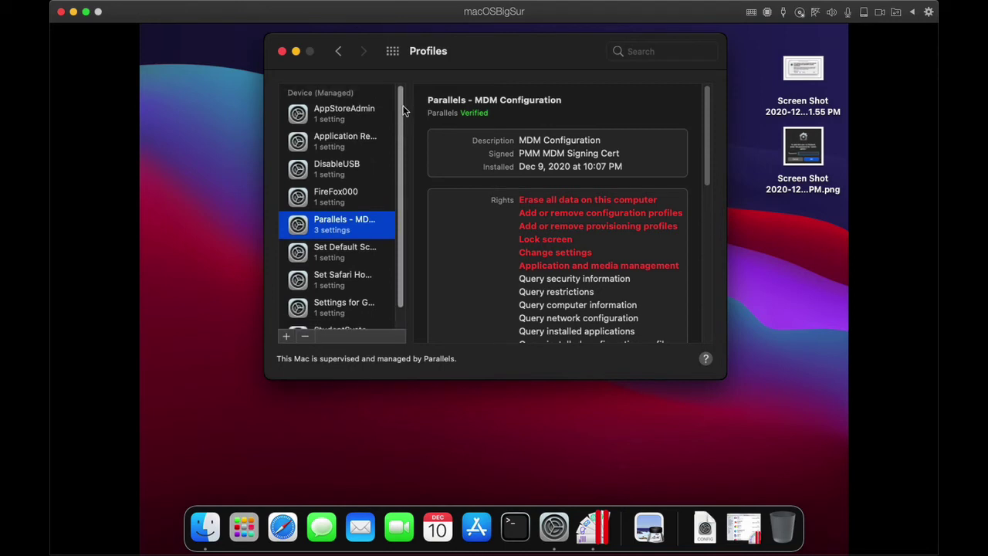
# Review the details of the AppStoreAdmin, Application Restrictions and StudentSystemPrefs profiles, including the full list of disabled preference panes.
pyautogui.click(339, 116)
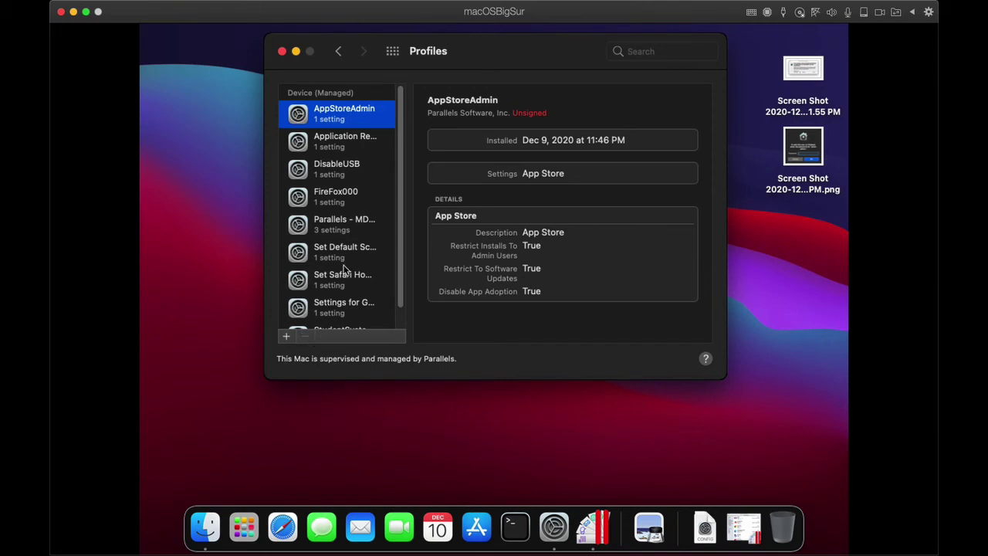
pyautogui.click(332, 151)
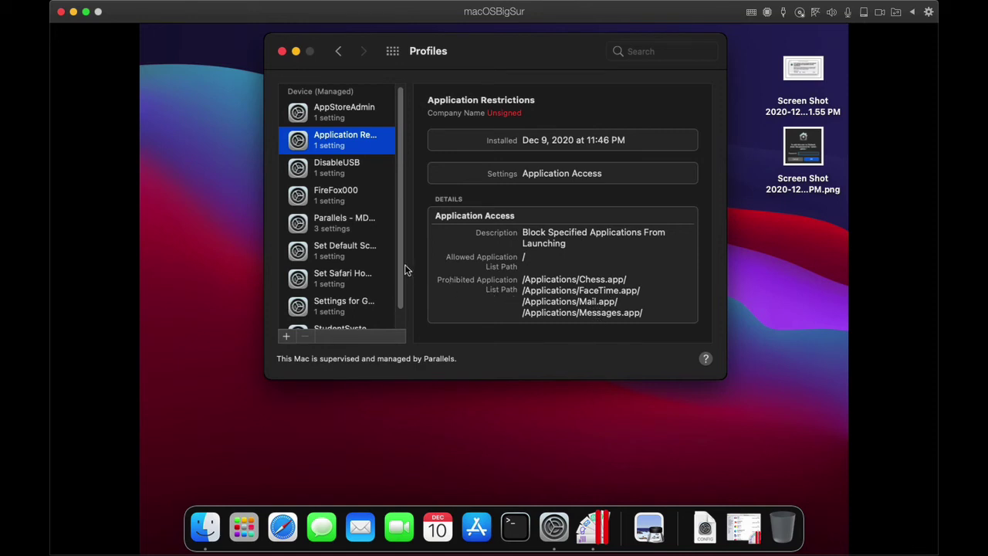
pyautogui.moveTo(400, 262); pyautogui.dragTo(394, 282)
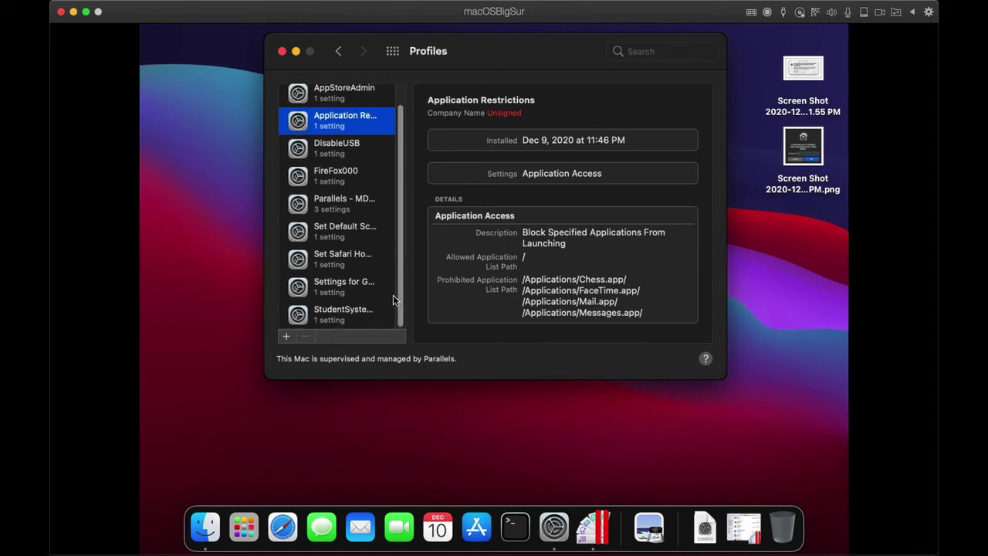
pyautogui.click(348, 308)
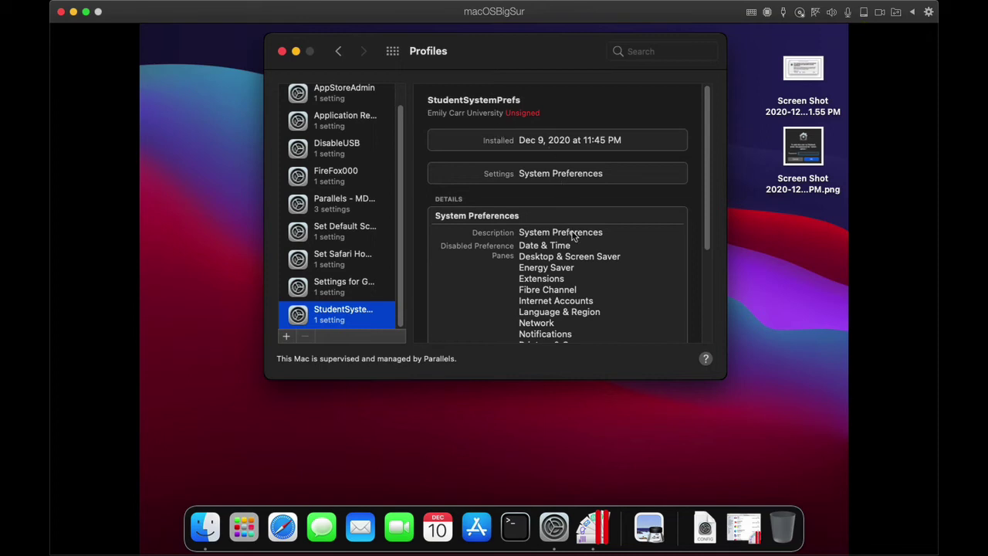
pyautogui.scroll(-1, 549, 264)
pyautogui.scroll(-5, 548, 263)
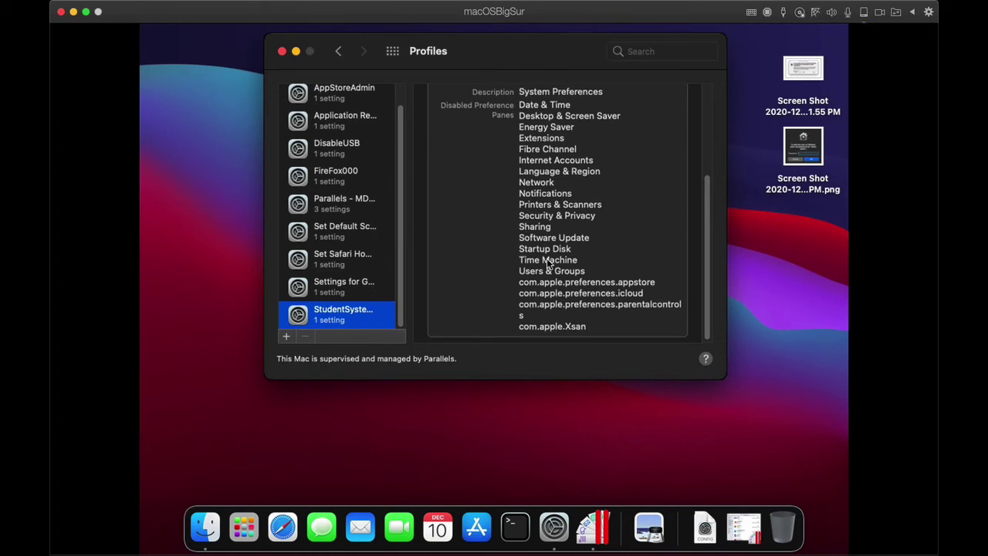
# Return to Configuration Manager on the Windows server and open the Packages list in the Software Library.
pyautogui.scroll(5, 549, 263)
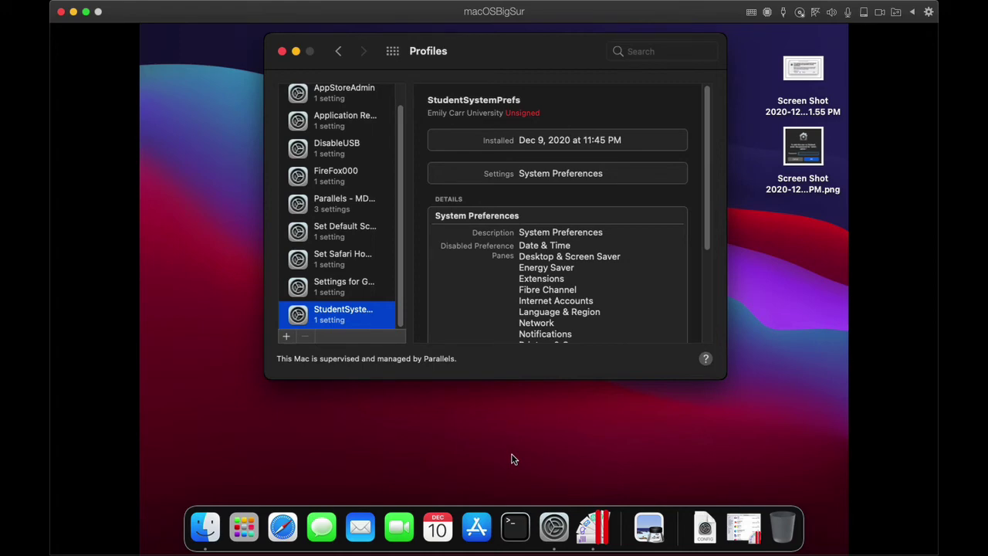
pyautogui.hotkey('ctrl', 'Left')
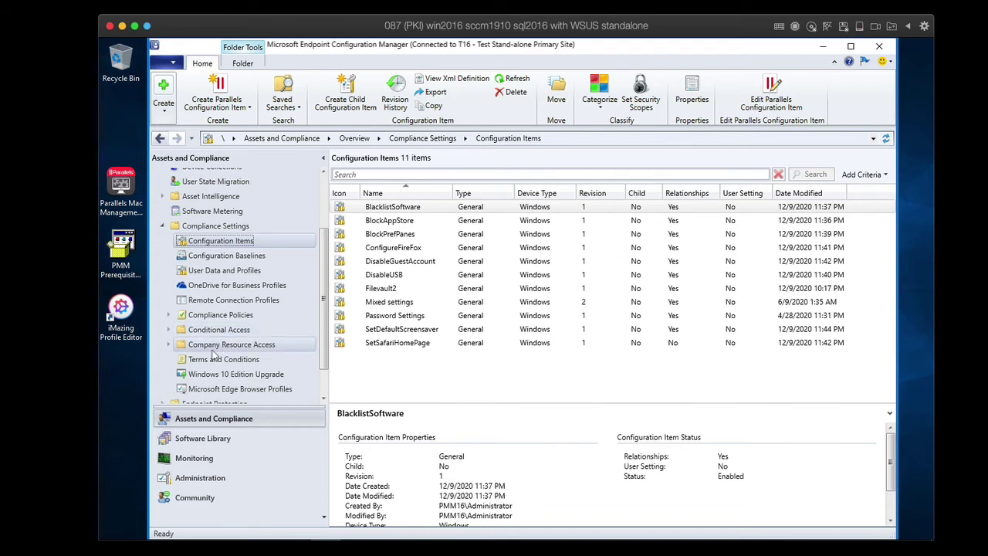
pyautogui.click(205, 439)
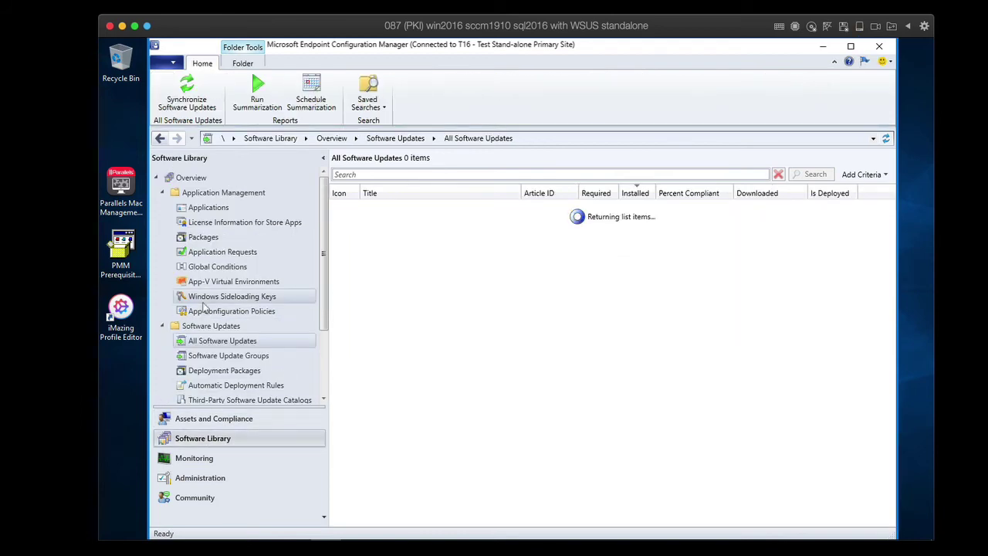
pyautogui.click(202, 238)
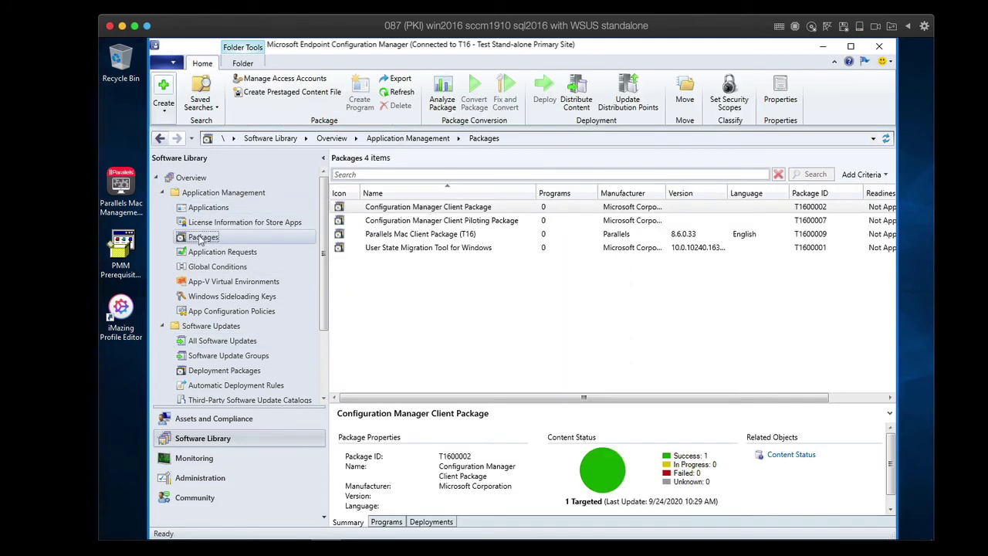
# Review the source file and source folder options in the package creation wizard, and close it without creating a package.
pyautogui.rightClick(200, 240)
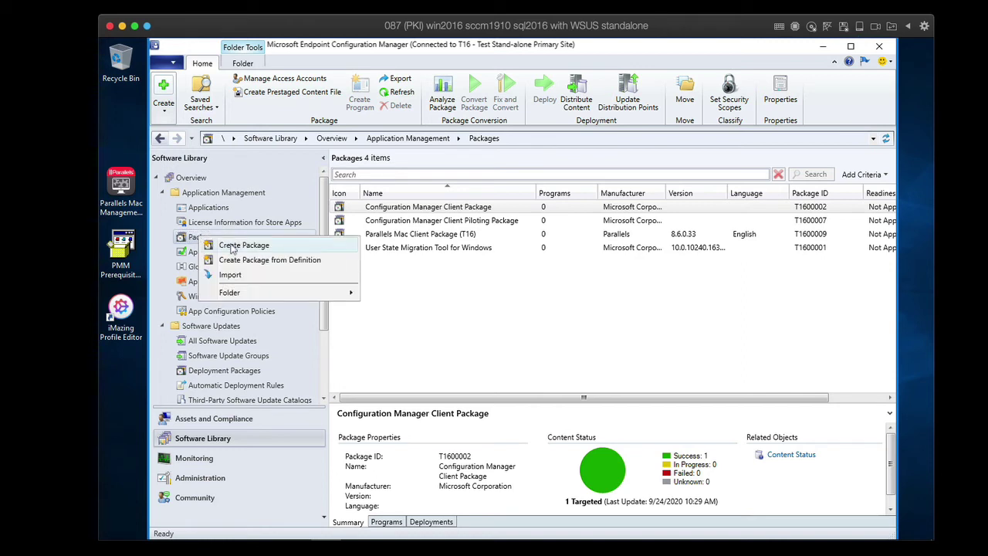
pyautogui.click(232, 247)
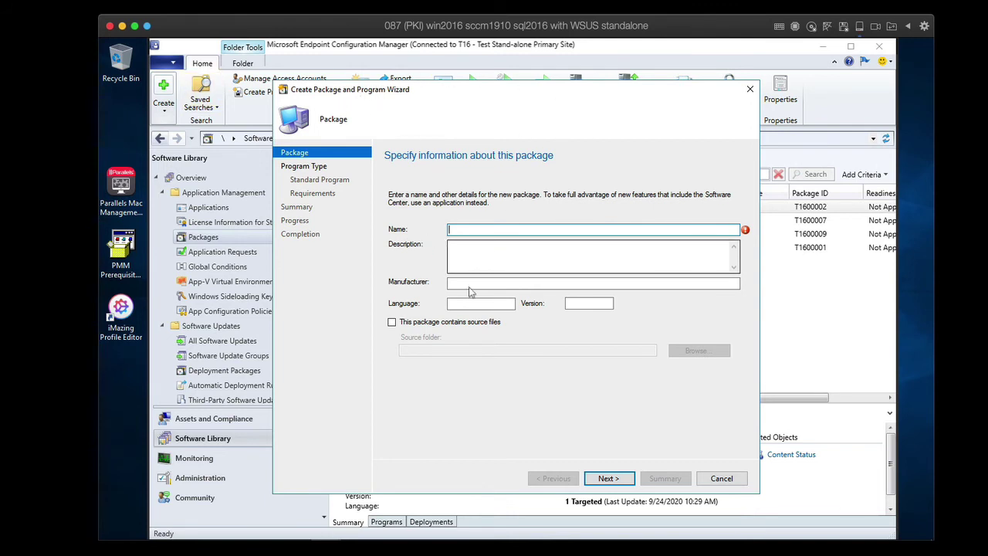
pyautogui.click(417, 324)
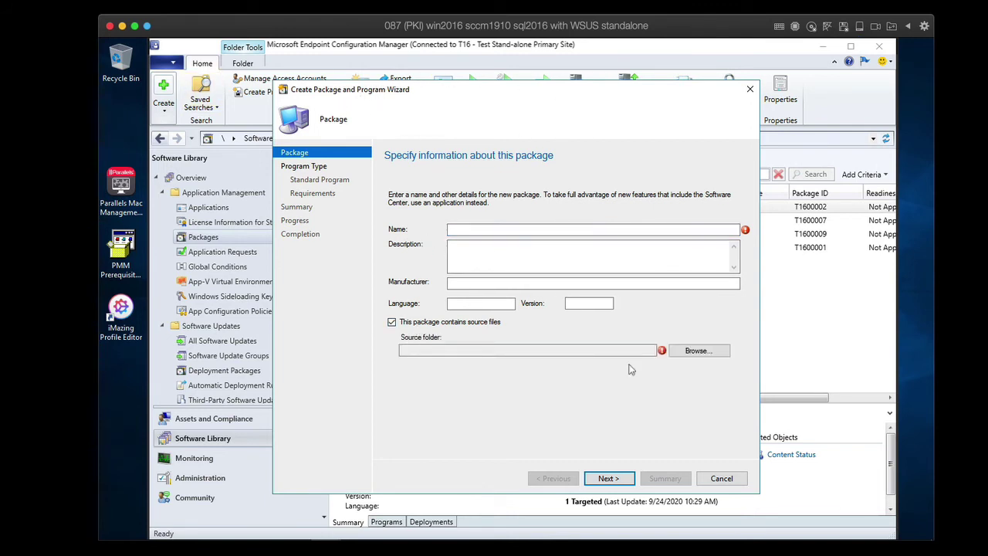
pyautogui.click(697, 350)
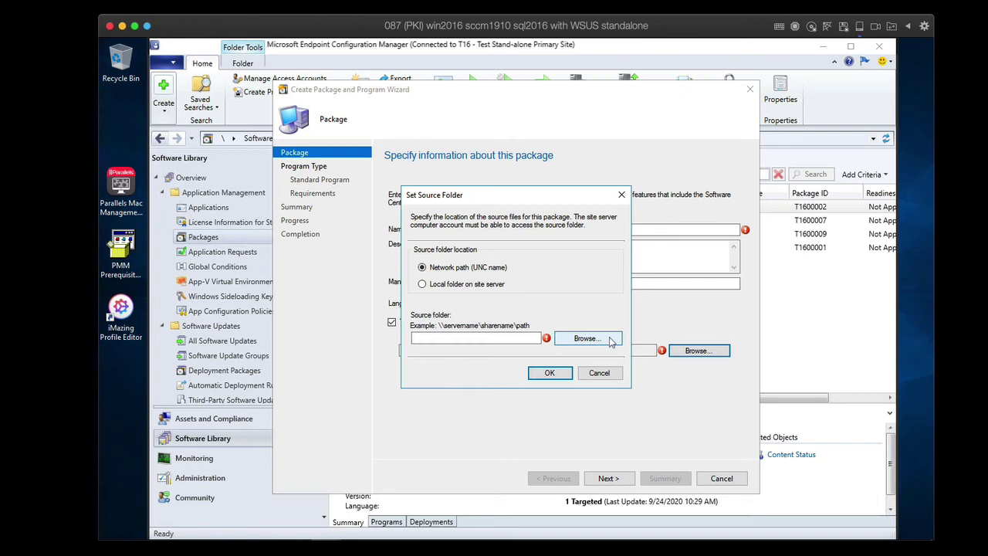
pyautogui.click(601, 374)
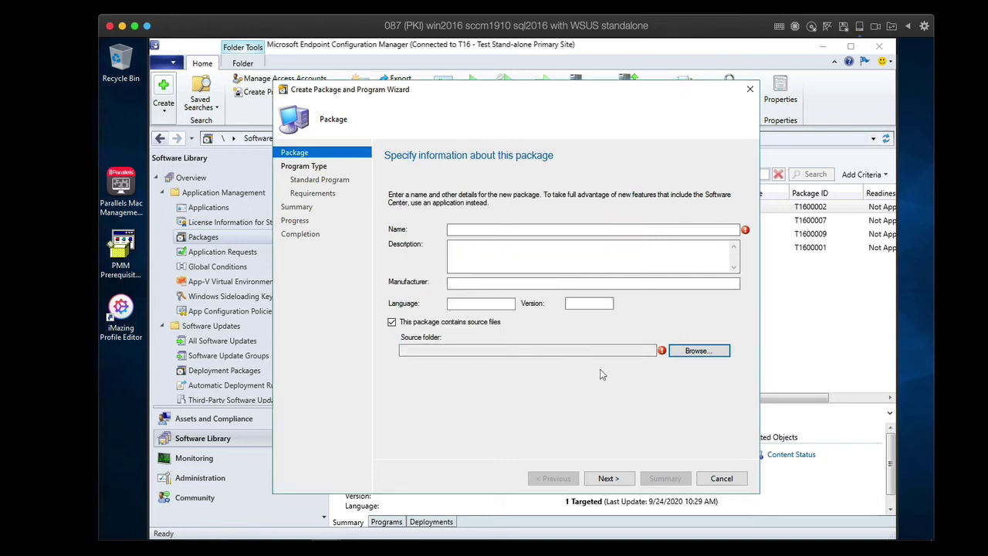
pyautogui.click(722, 479)
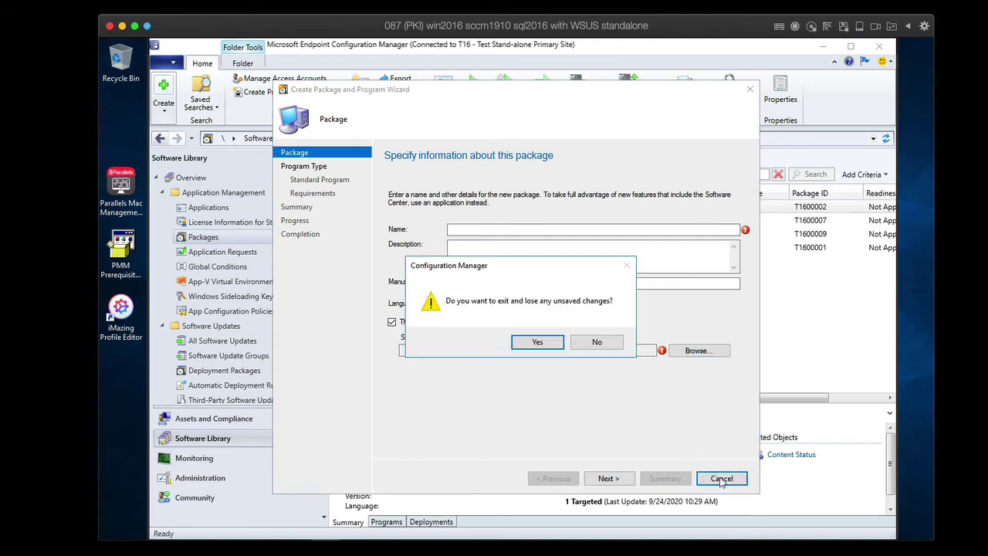
pyautogui.click(544, 345)
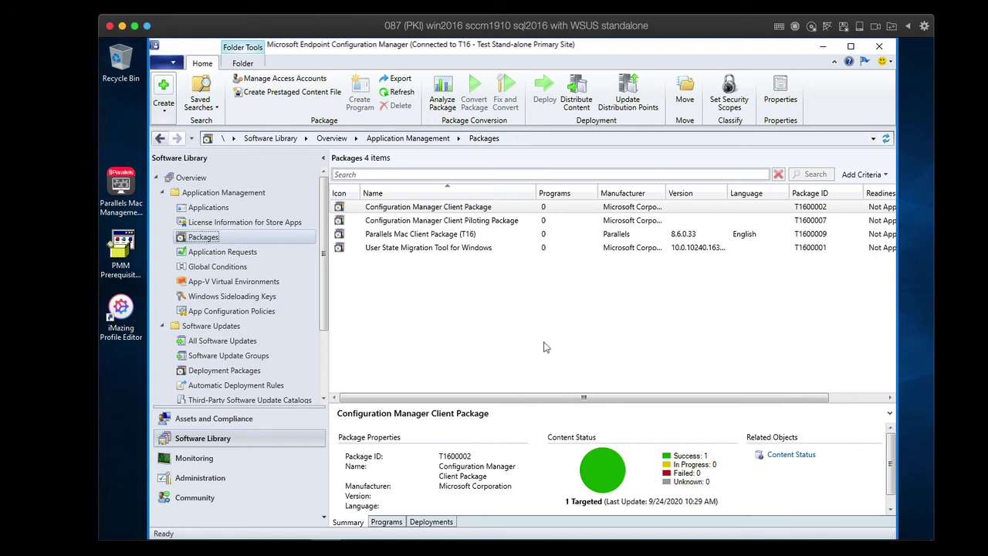
# Open the Applications list and start the application creation wizard with the application type set to Mac OS X.
pyautogui.click(212, 210)
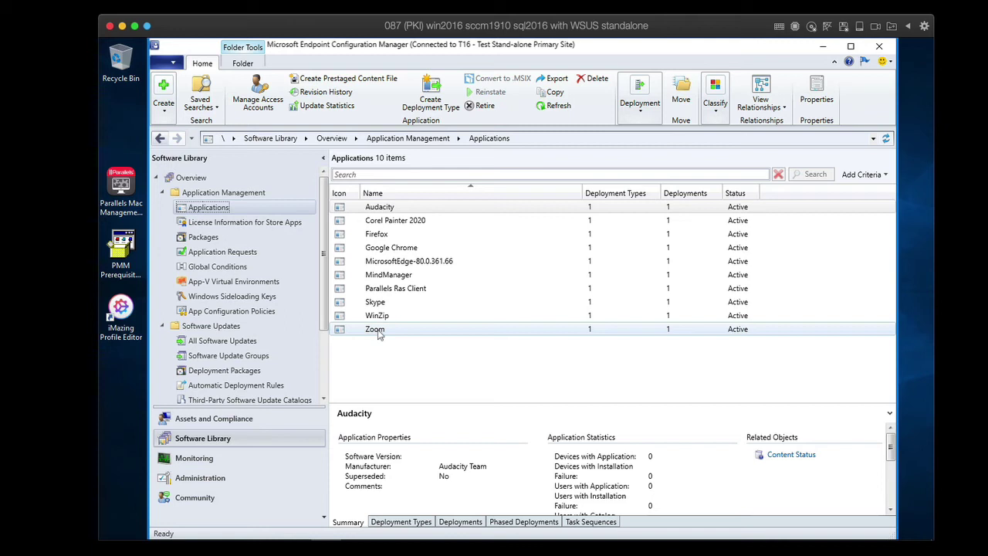
pyautogui.rightClick(229, 215)
pyautogui.click(274, 219)
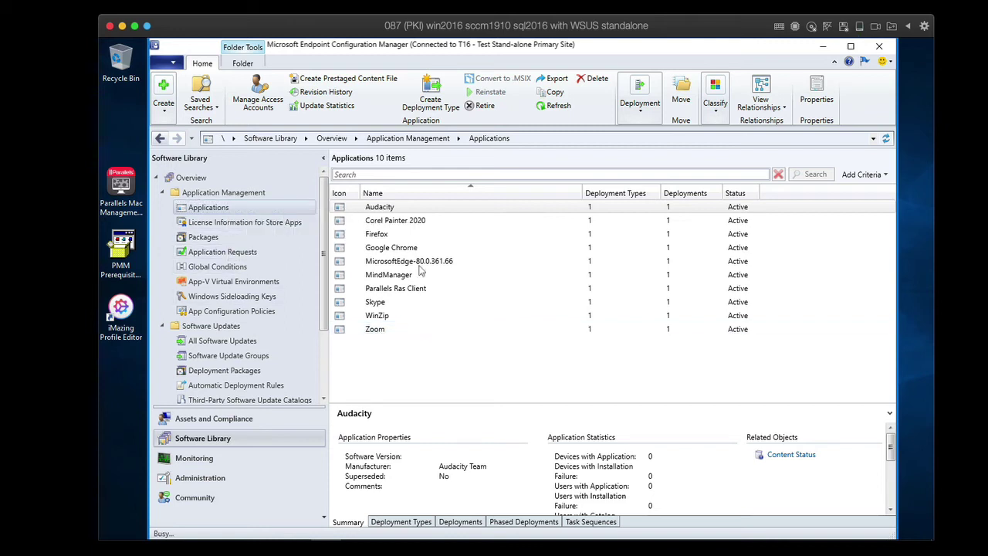
pyautogui.click(508, 277)
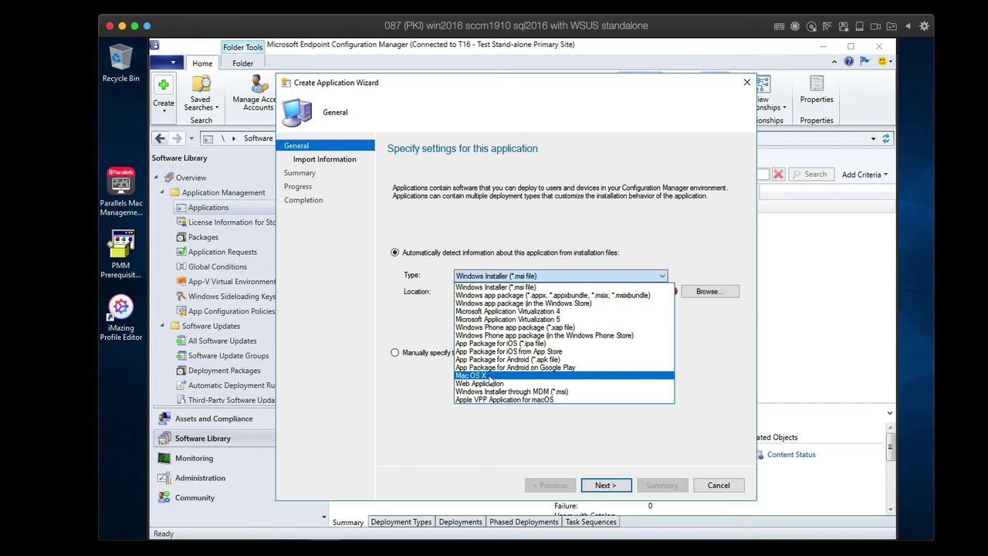
pyautogui.click(491, 376)
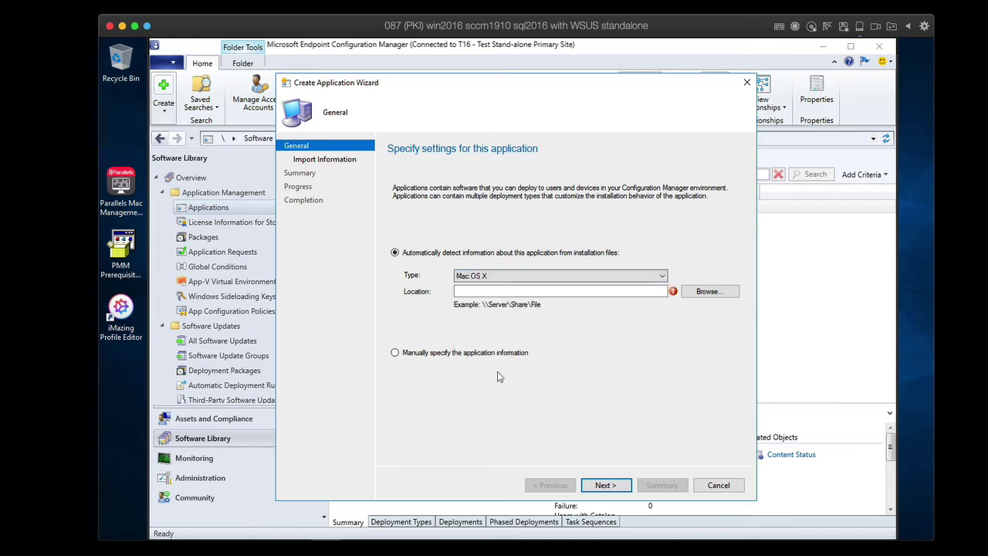
# Look through the .cmmac installer files in the PMM\cmmacs folder, and close the application wizard without creating an application.
pyautogui.click(686, 299)
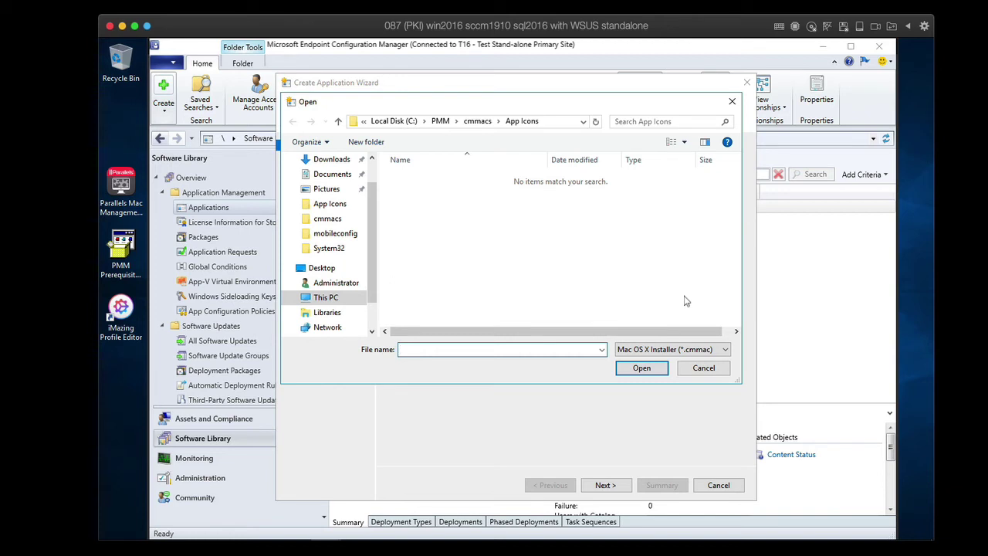
pyautogui.click(687, 350)
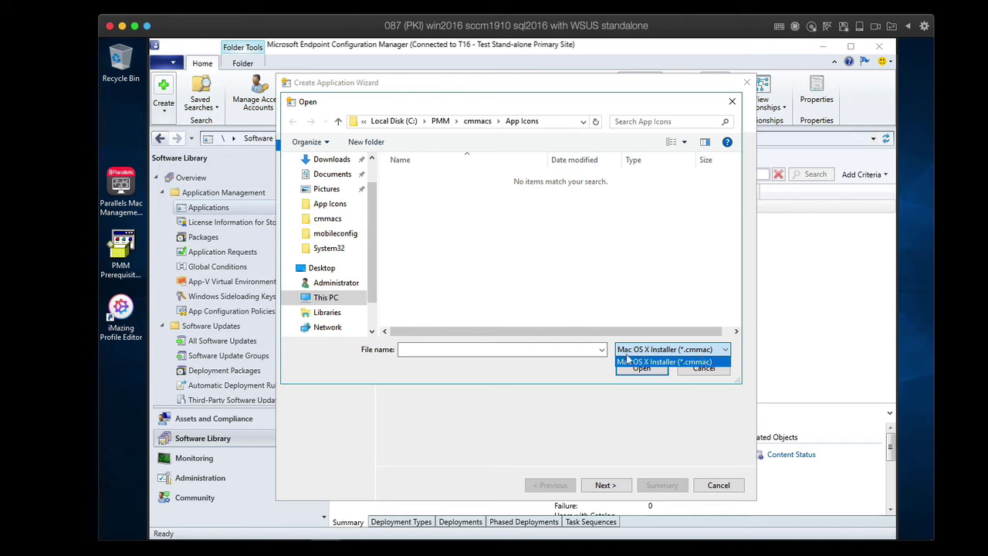
pyautogui.click(584, 372)
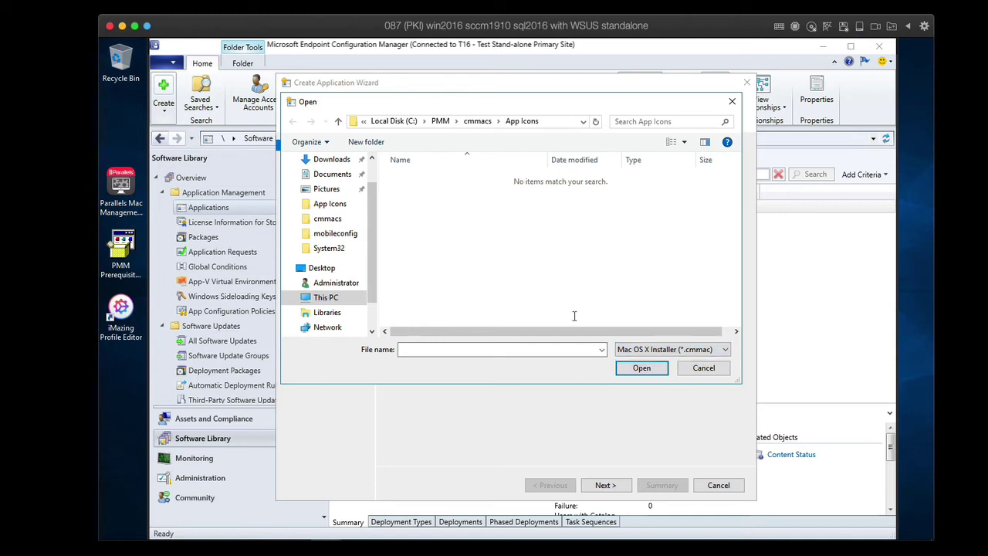
pyautogui.click(478, 121)
pyautogui.scroll(-10, 473, 235)
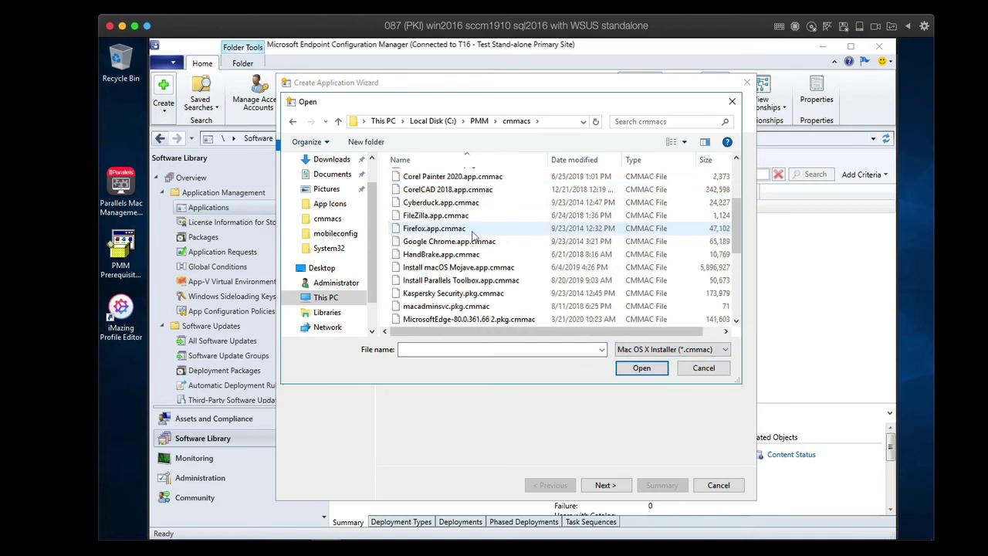
pyautogui.scroll(10, 473, 235)
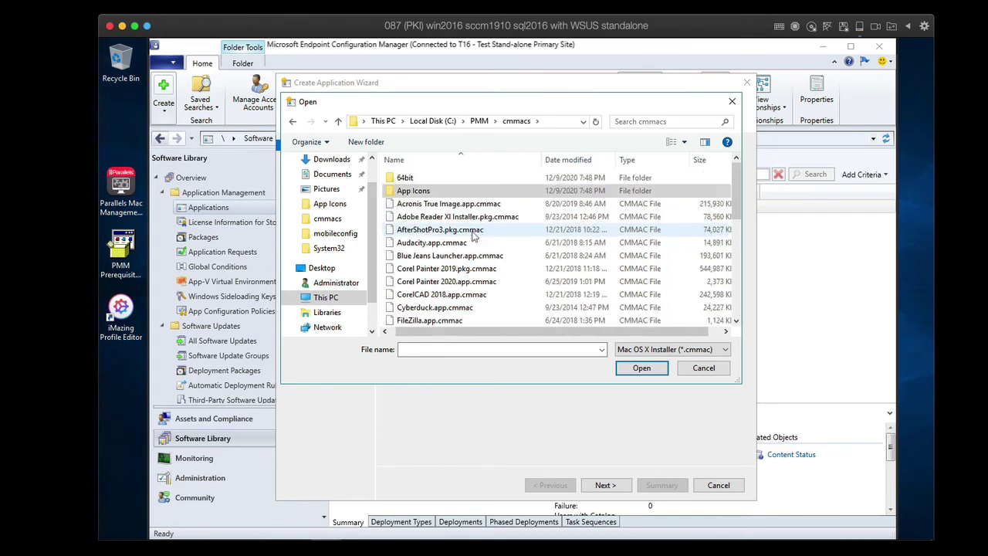
pyautogui.hscroll(-1, 474, 234)
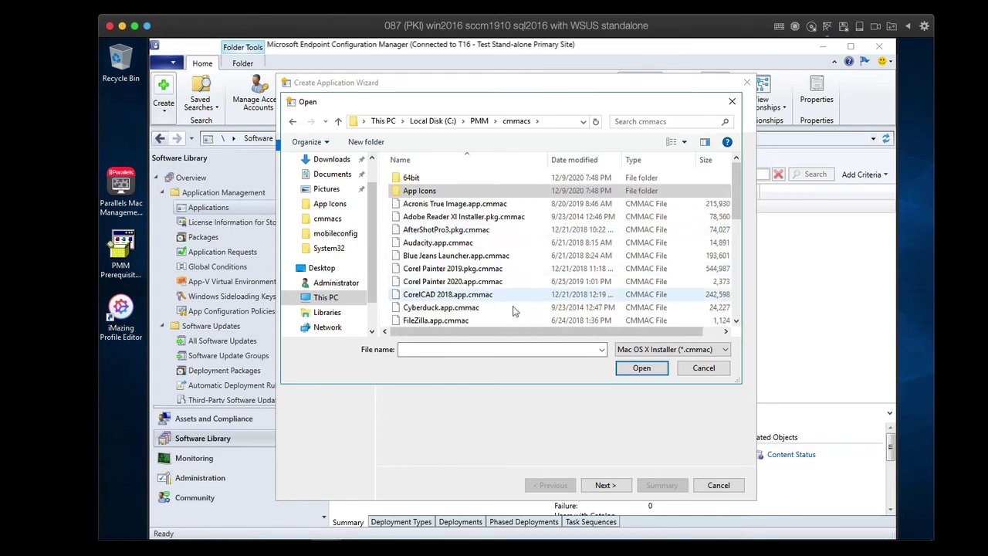
pyautogui.click(700, 368)
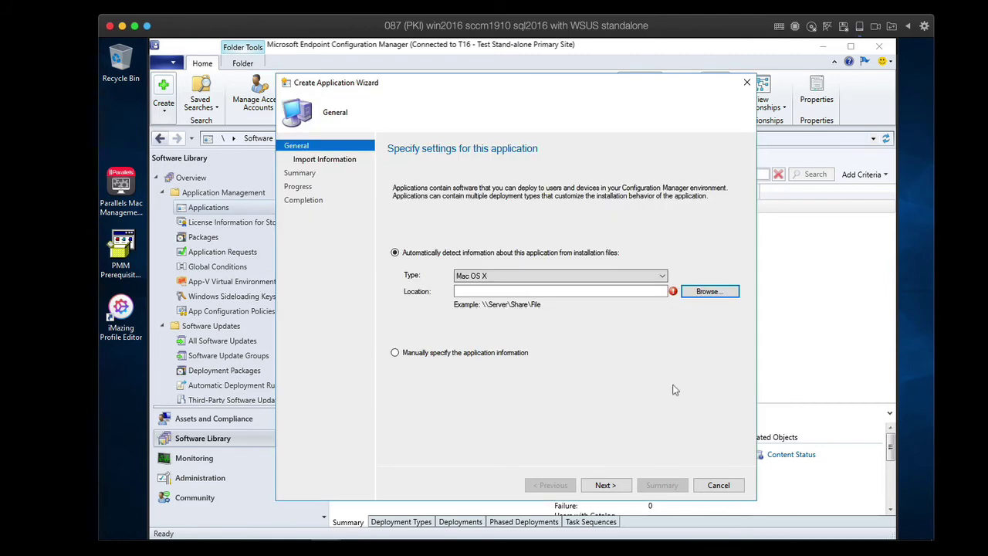
pyautogui.click(718, 484)
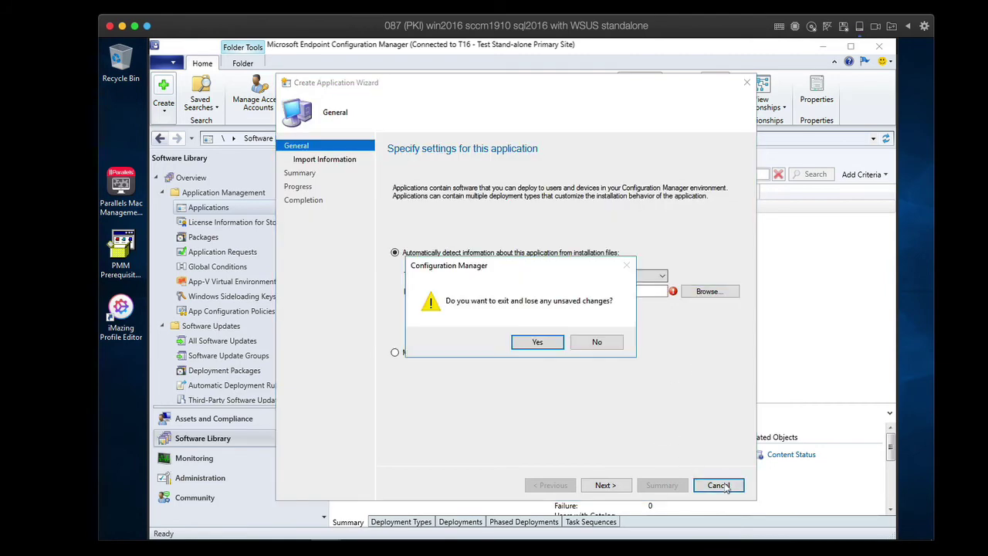
pyautogui.click(538, 342)
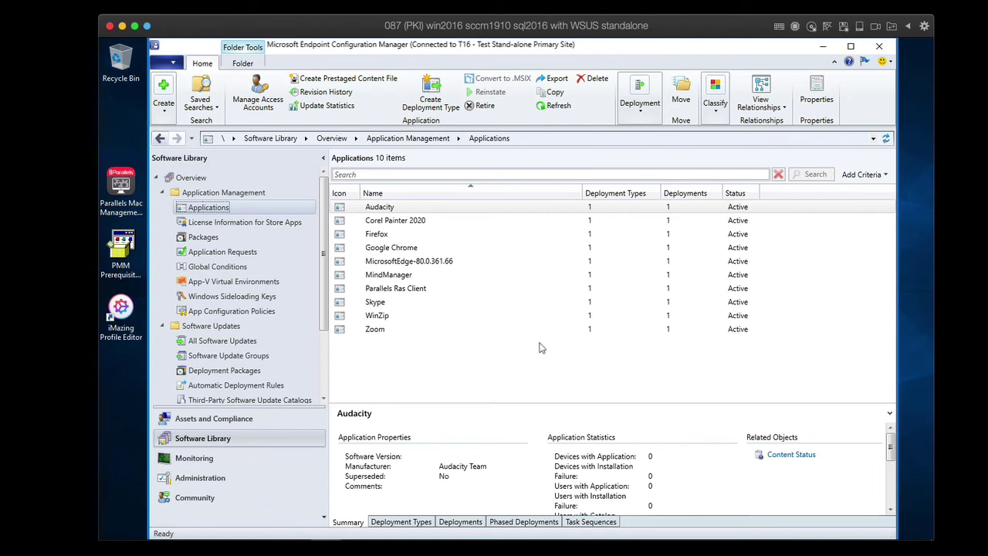
# Switch to the managed Mac's Parallels Application Portal and browse the audio, compression, conferencing, graphics and web browser categories.
pyautogui.moveTo(553, 550)
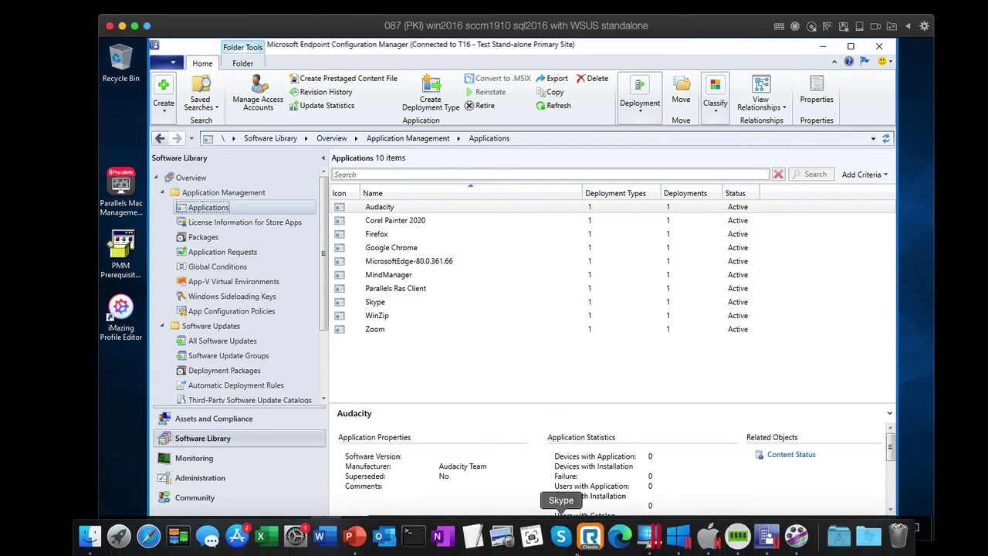
pyautogui.click(708, 544)
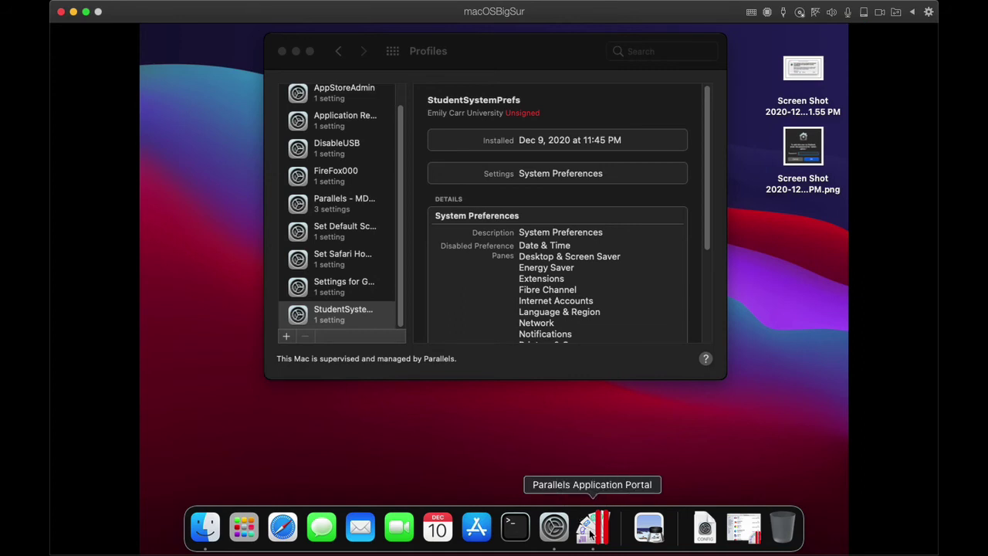
pyautogui.click(592, 533)
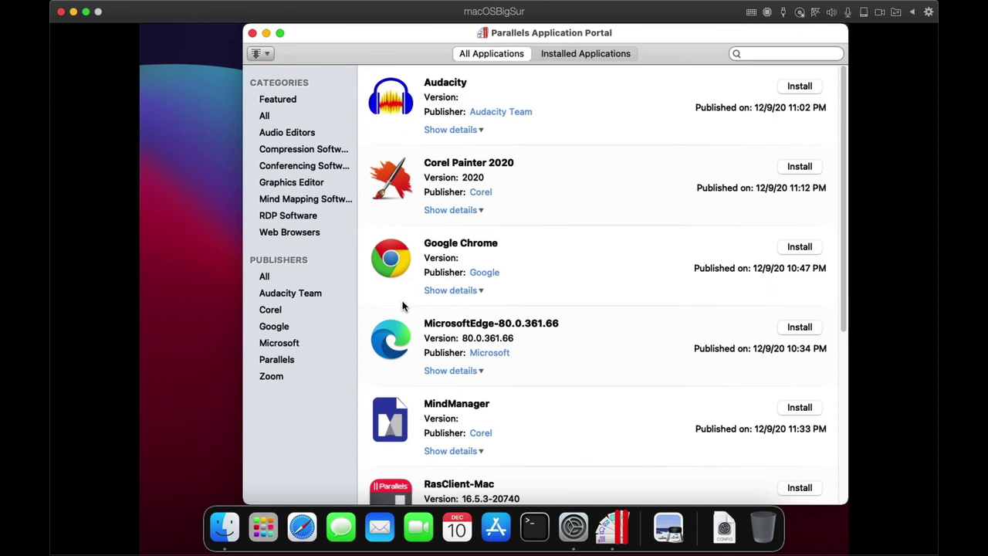
pyautogui.click(272, 132)
pyautogui.click(286, 152)
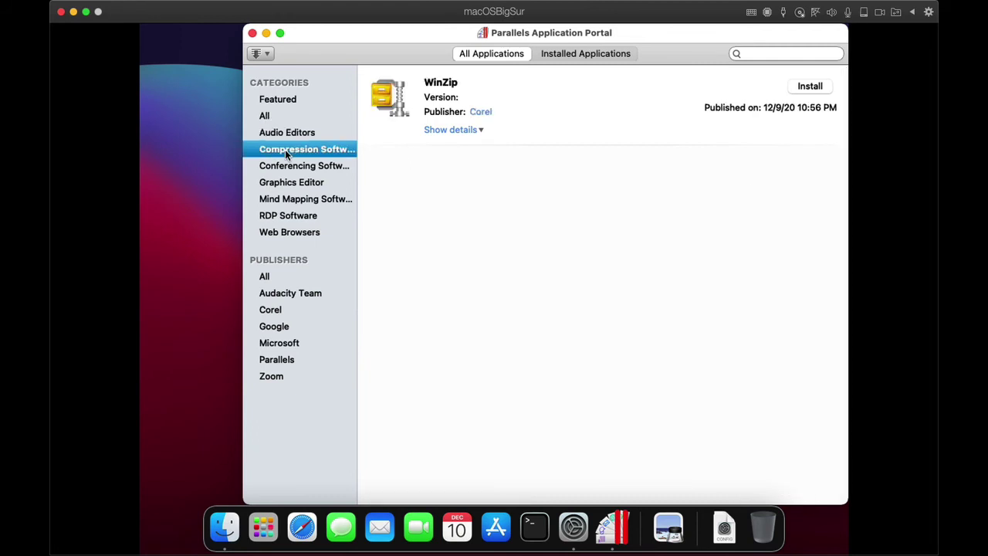
pyautogui.click(292, 167)
pyautogui.click(294, 183)
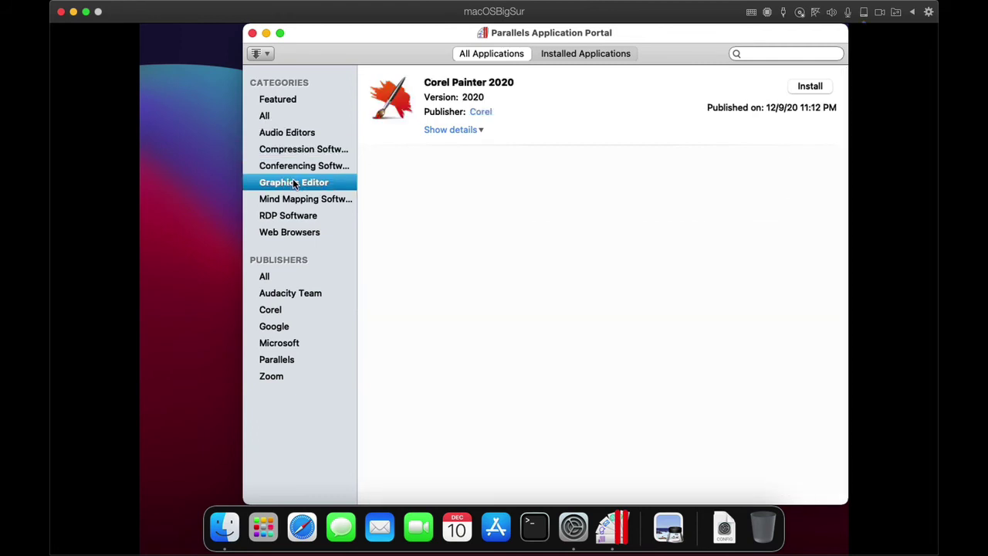
pyautogui.click(292, 232)
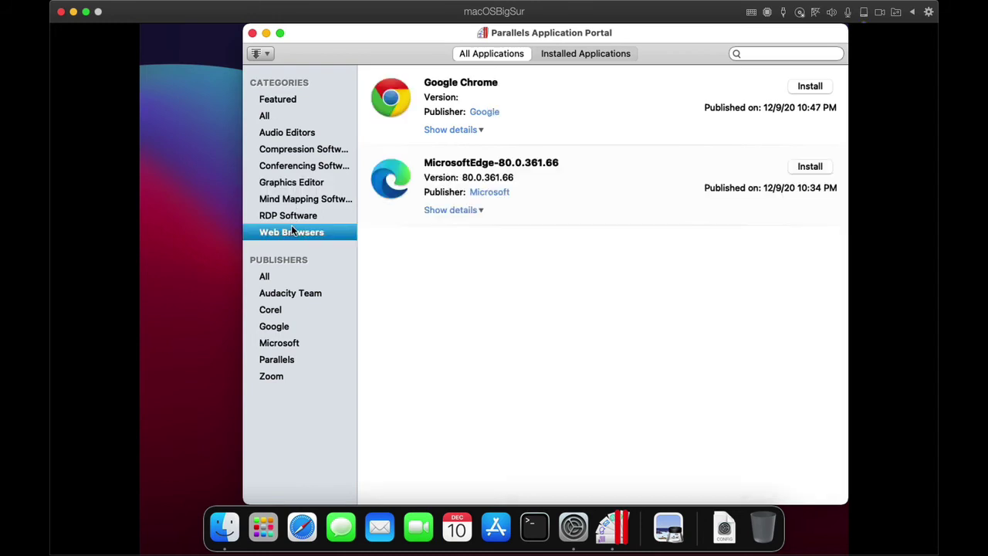
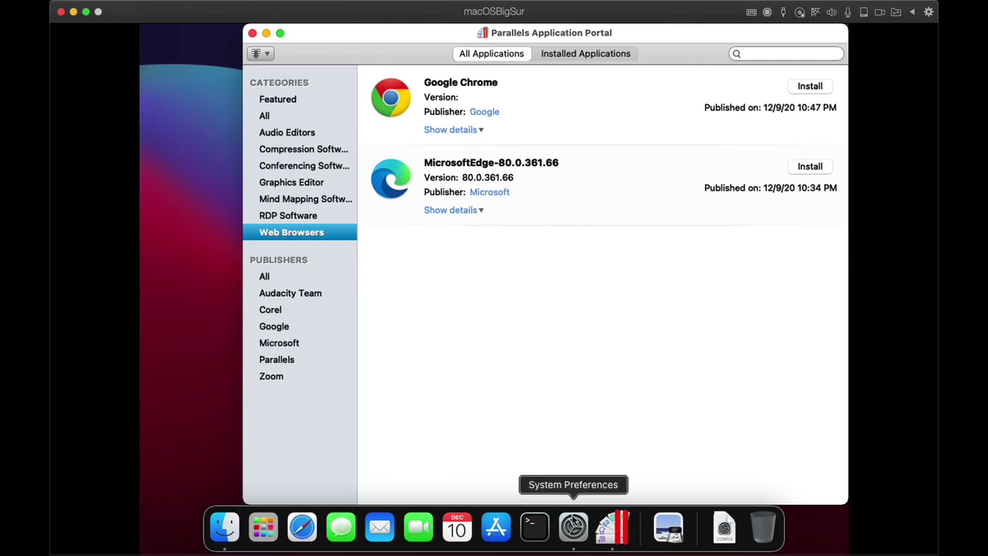
# Open the Parallels Mac Management client properties in System Preferences and display the list of available client actions.
pyautogui.click(573, 527)
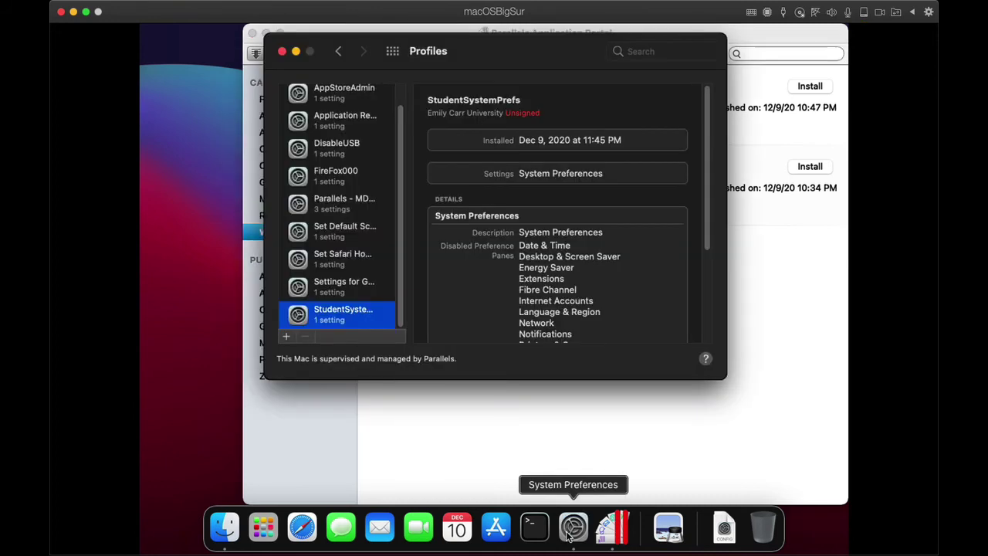
pyautogui.click(394, 52)
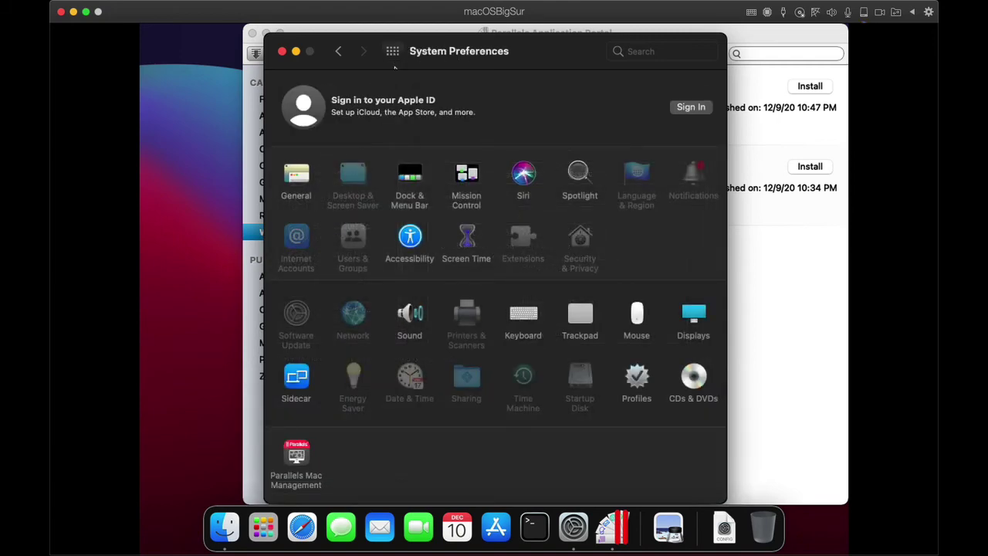
pyautogui.click(299, 455)
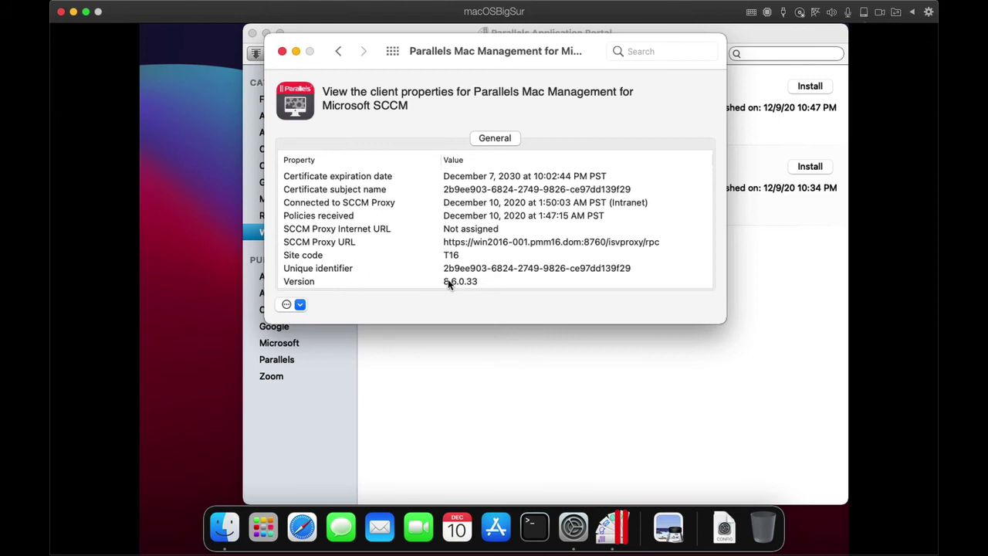
pyautogui.click(299, 306)
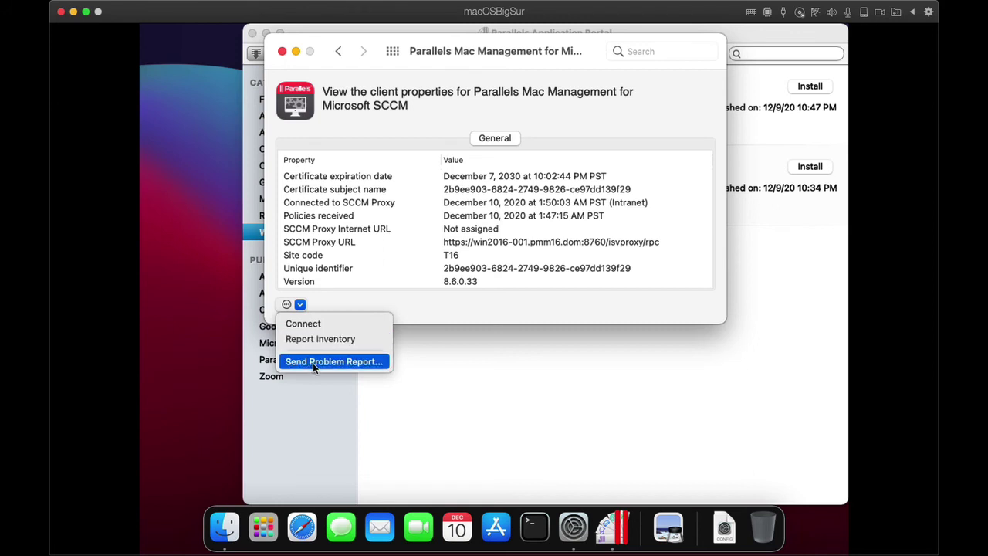
# Connect the client to the SCCM proxy and select the SCCM Proxy Internet URL property.
pyautogui.click(315, 324)
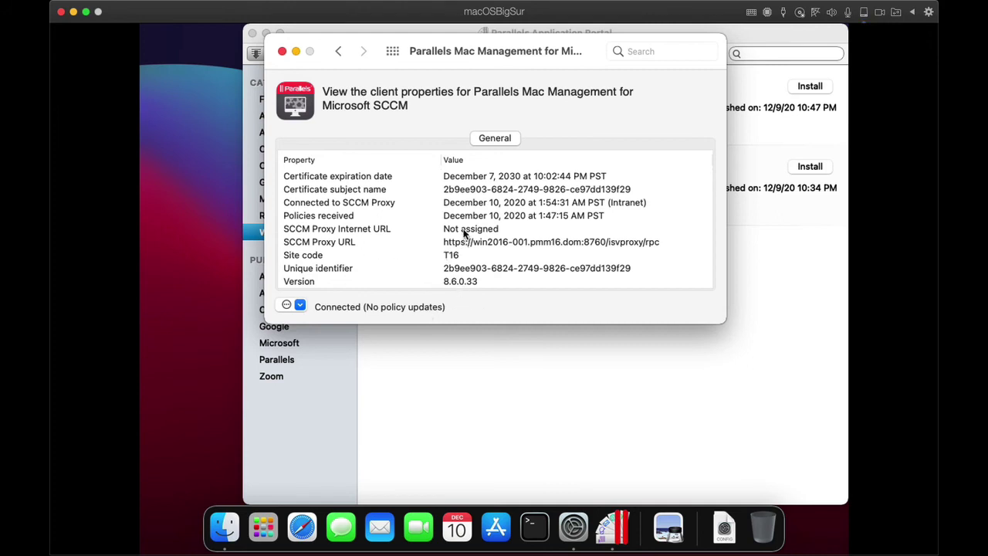
pyautogui.click(363, 230)
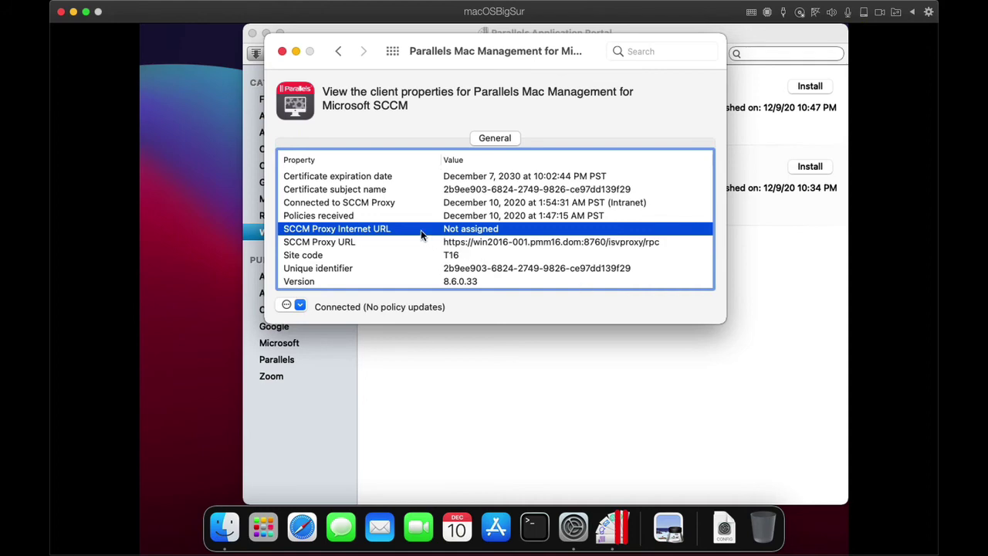
# Switch to Configuration Manager on the Windows server and show all results of the All Software Updates list.
pyautogui.hotkey('ctrl', 'Left')
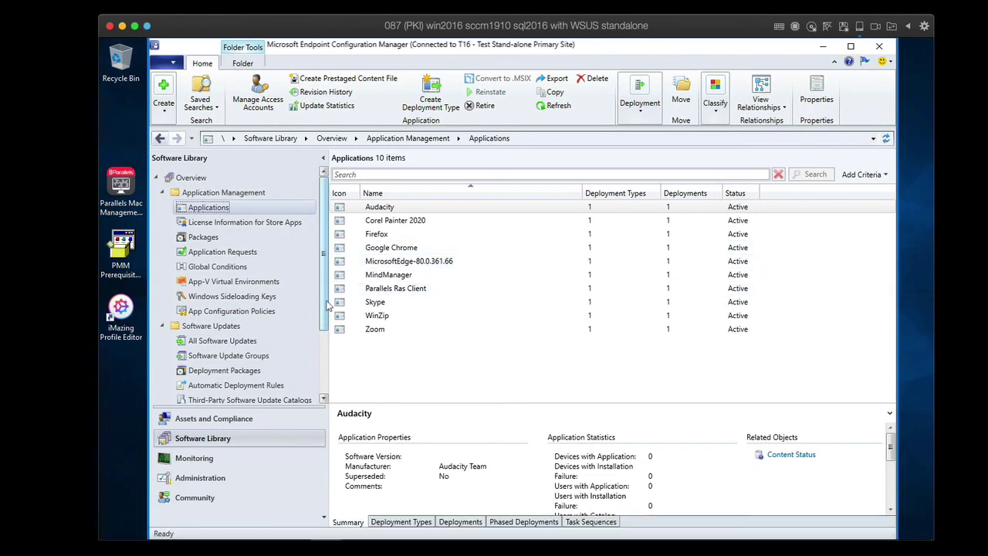
pyautogui.click(255, 342)
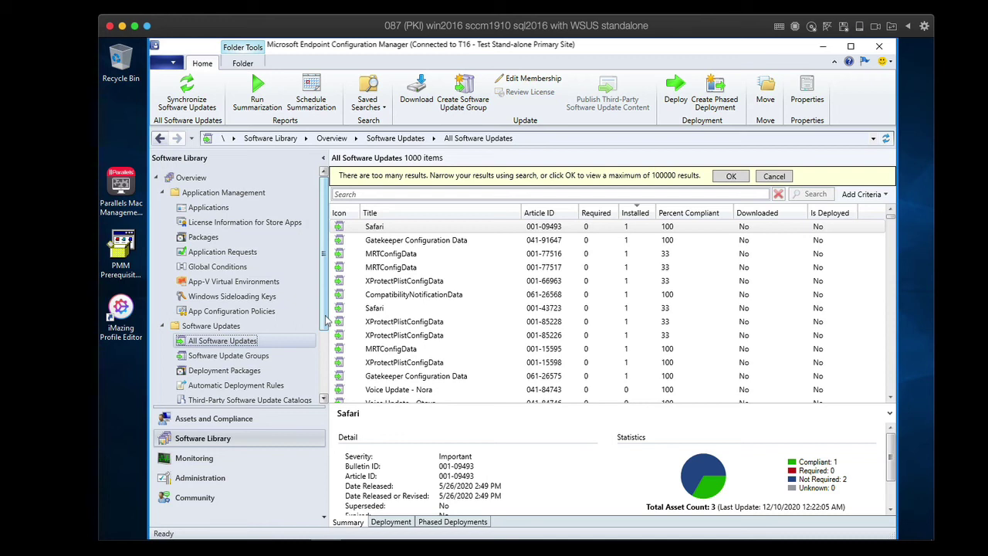
pyautogui.click(731, 177)
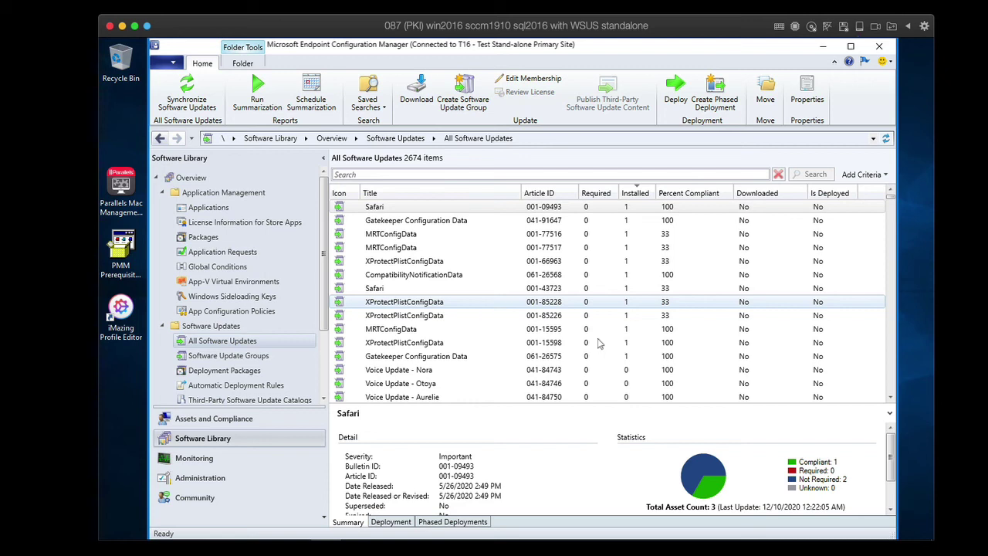
pyautogui.moveTo(817, 471)
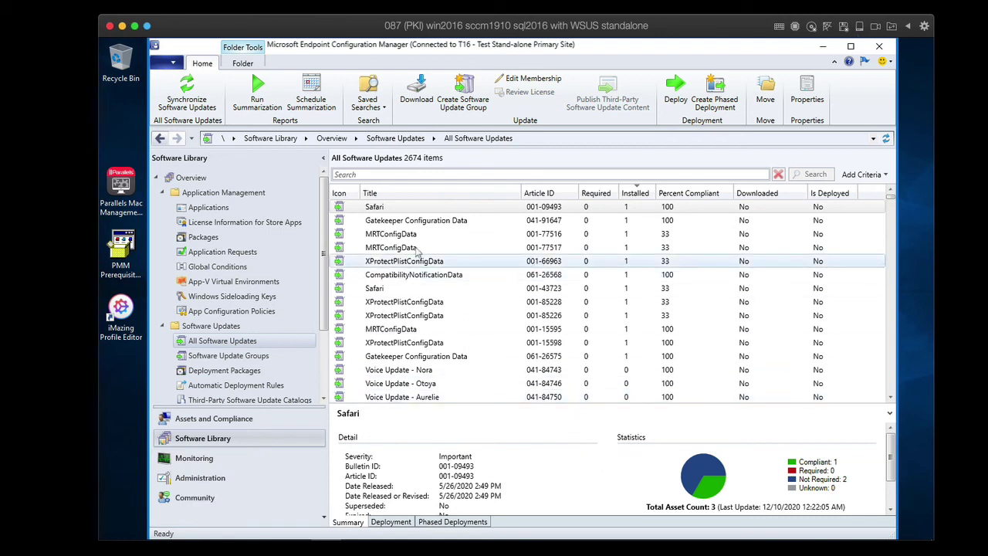
# Search the software updates for 10.15 and view the actions available for the macOS Catalina 10.15.7 Supplemental Update.
pyautogui.click(422, 173)
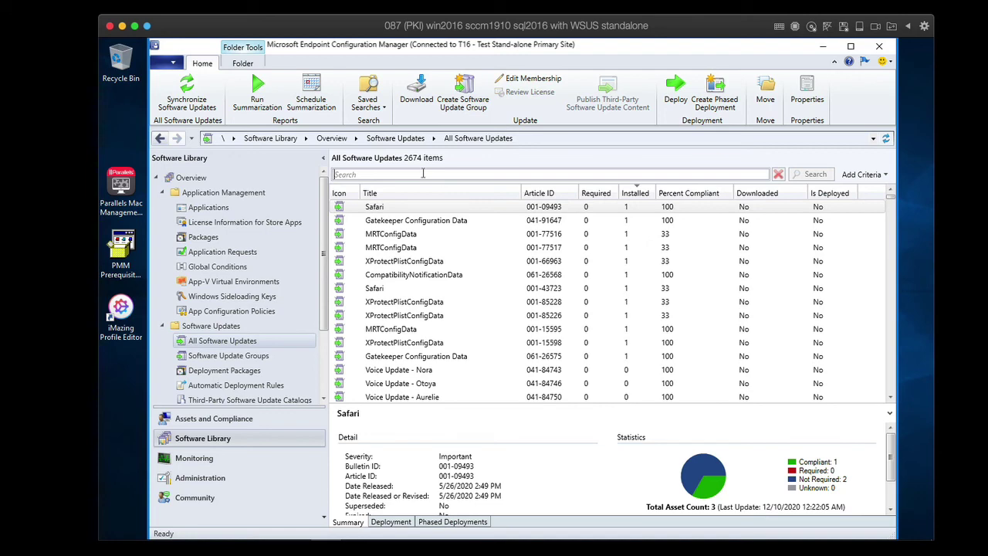
pyautogui.write('10.15')
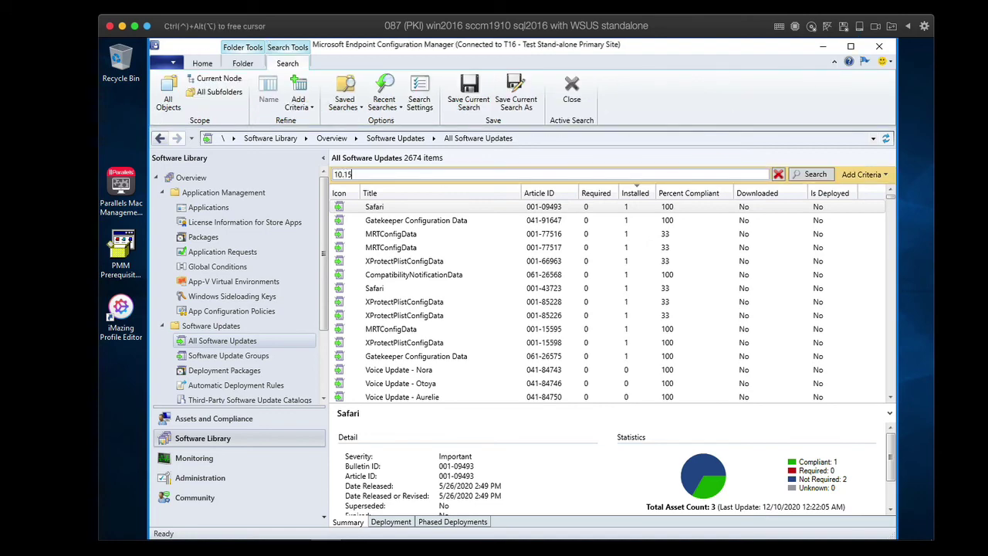
pyautogui.press('Return')
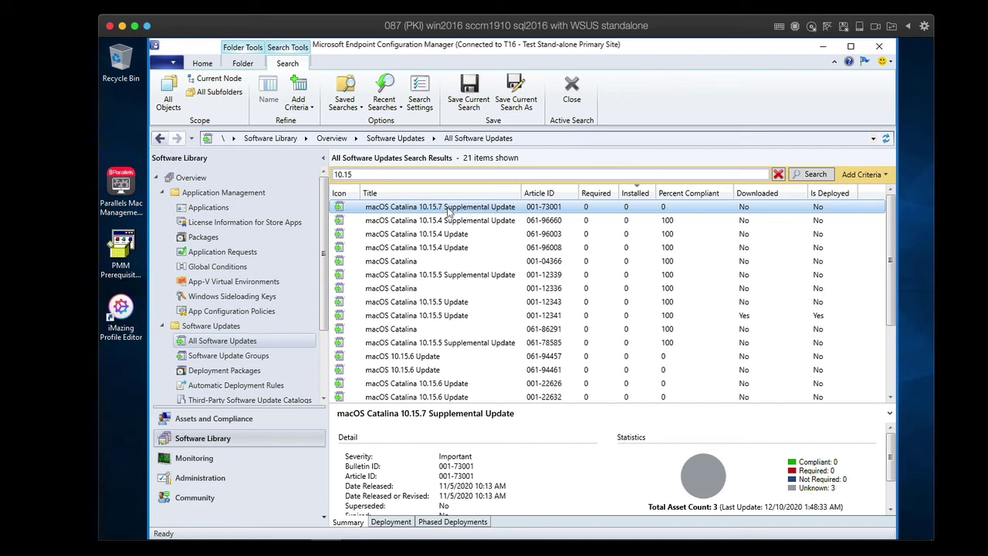
pyautogui.rightClick(449, 210)
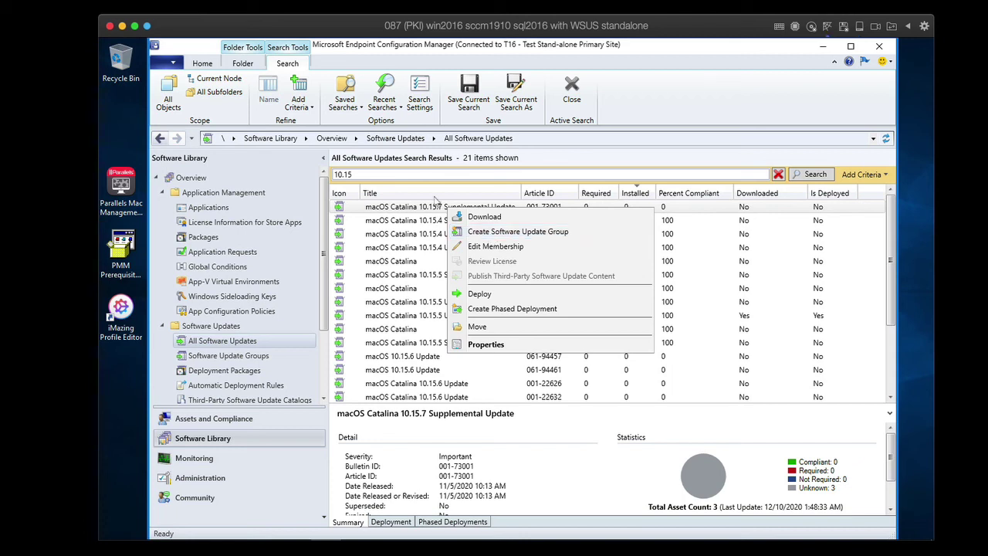
pyautogui.click(323, 198)
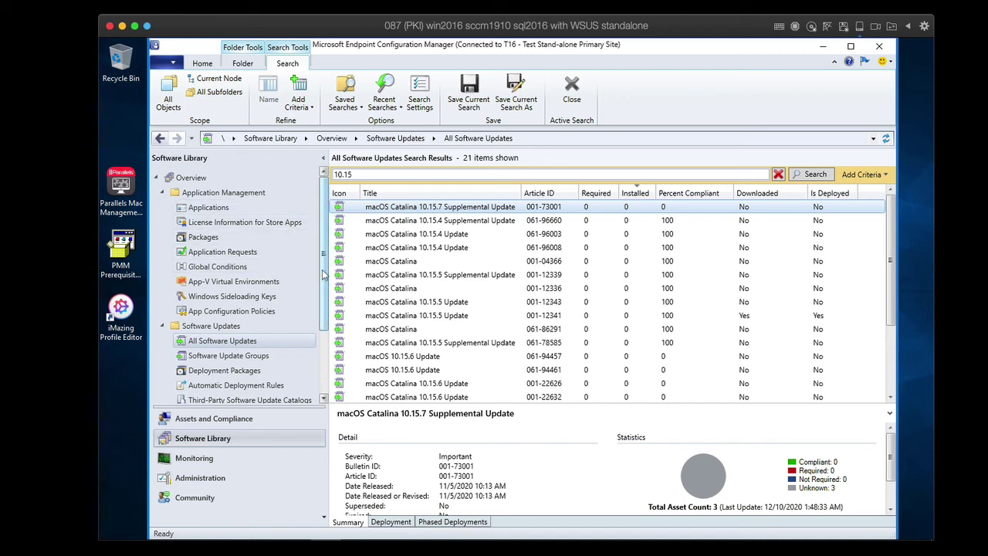
# Open Operating System Images, view the Add OS X Image dialog's path settings, and close it without adding an image.
pyautogui.scroll(-1, 323, 290)
pyautogui.scroll(-3, 323, 289)
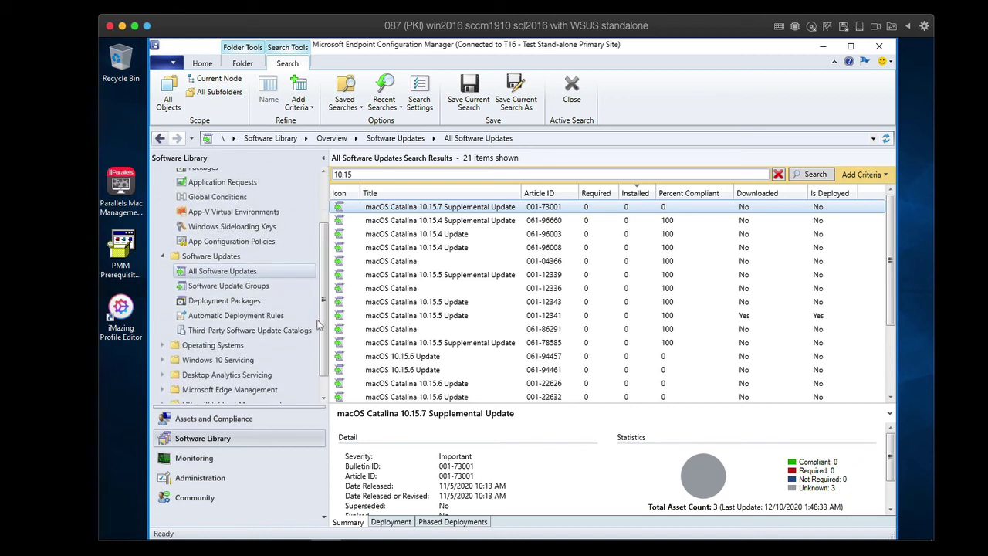
pyautogui.click(163, 345)
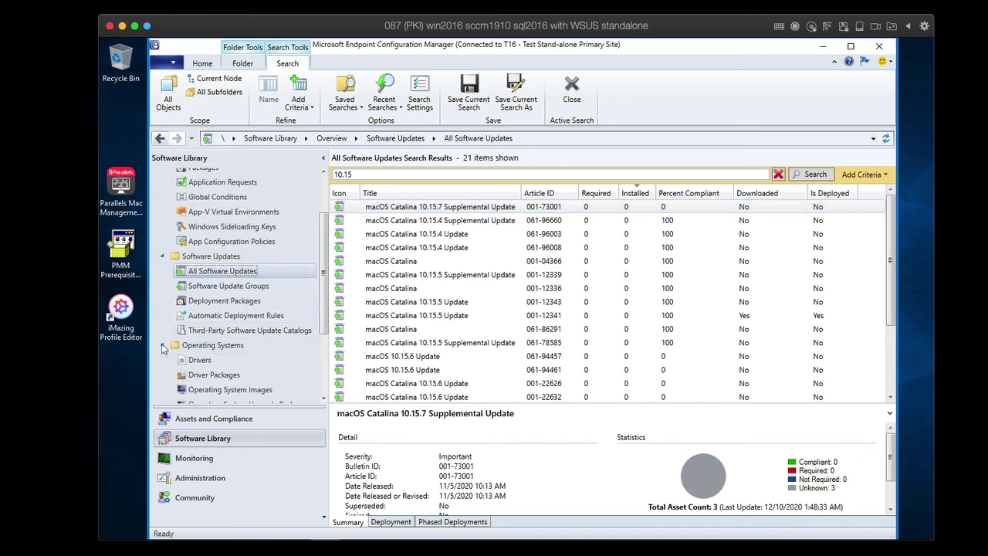
pyautogui.moveTo(323, 333); pyautogui.dragTo(321, 373)
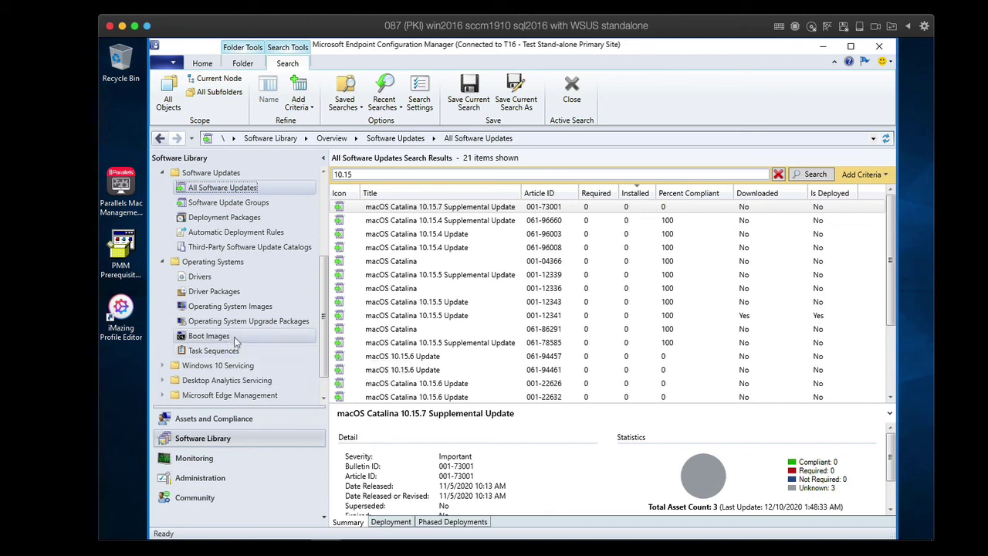
pyautogui.click(234, 308)
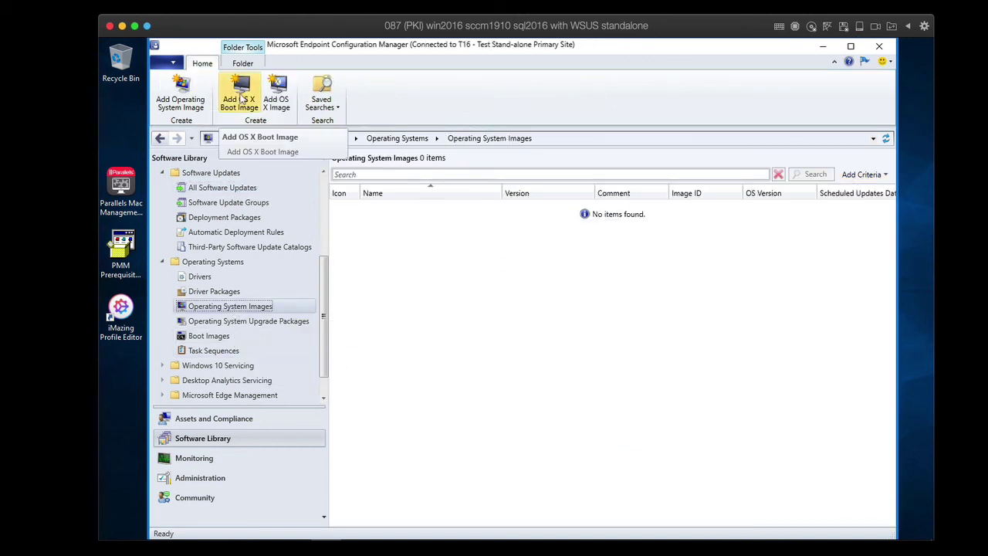
pyautogui.click(274, 97)
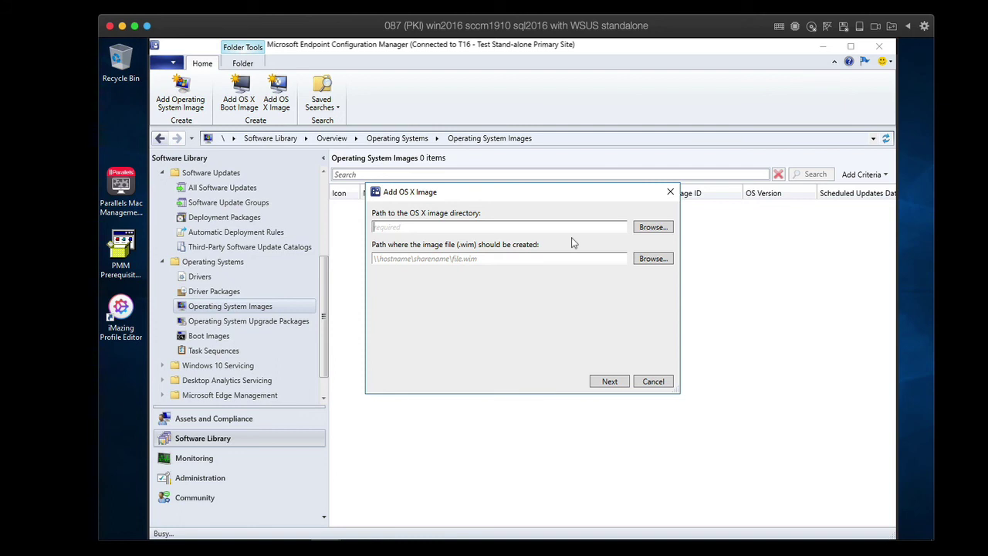
pyautogui.click(653, 381)
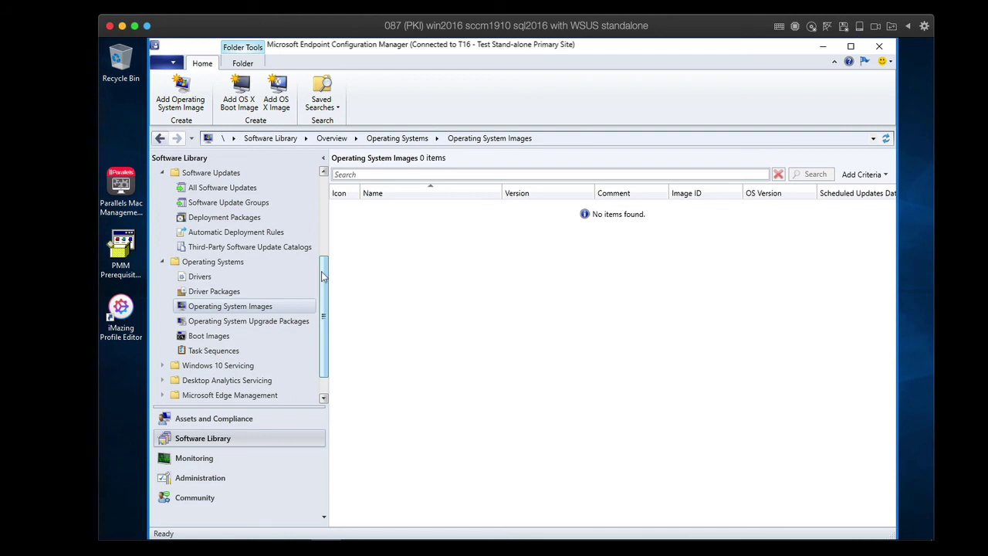
# Start a new OS X task sequence under Task Sequences and name it Corp Image.
pyautogui.click(213, 351)
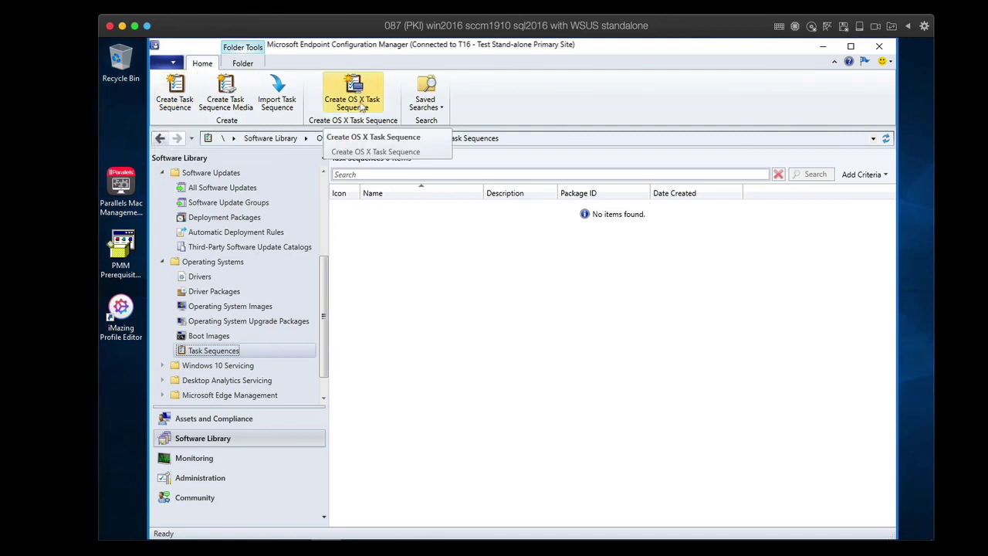
pyautogui.click(360, 106)
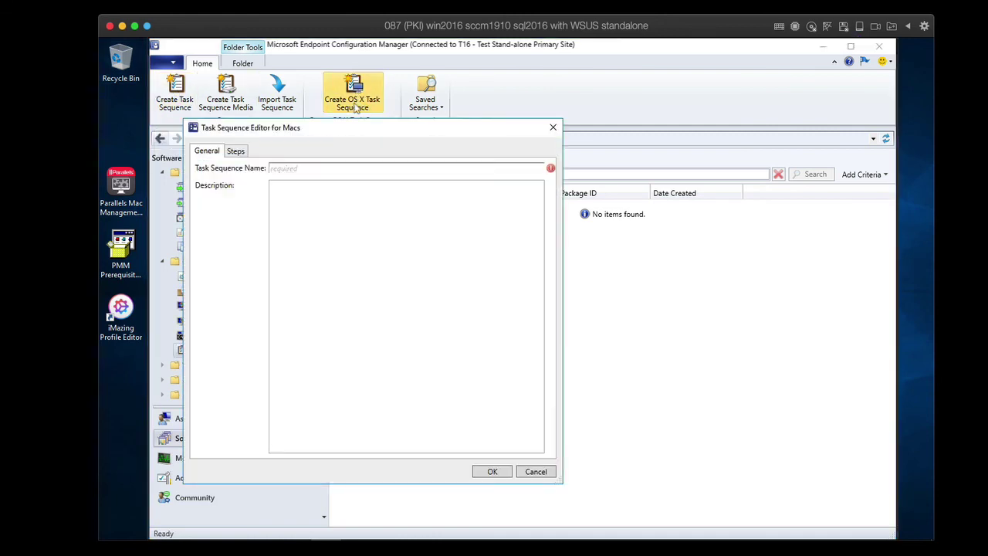
pyautogui.click(290, 168)
pyautogui.write('Cor')
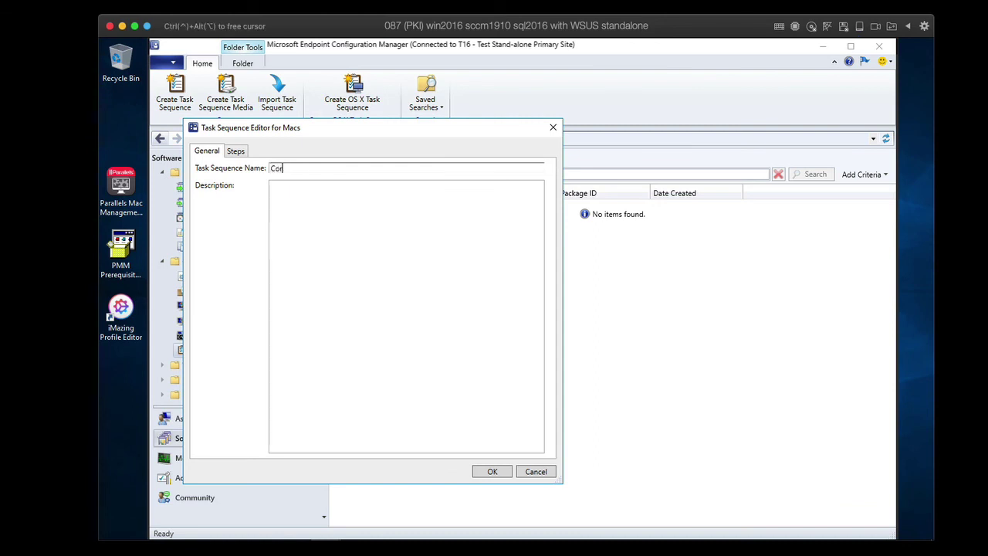
pyautogui.write('p Image')
# Add an Apply OS X Image step to the task sequence and view the image selection without choosing one.
pyautogui.click(234, 151)
pyautogui.click(210, 168)
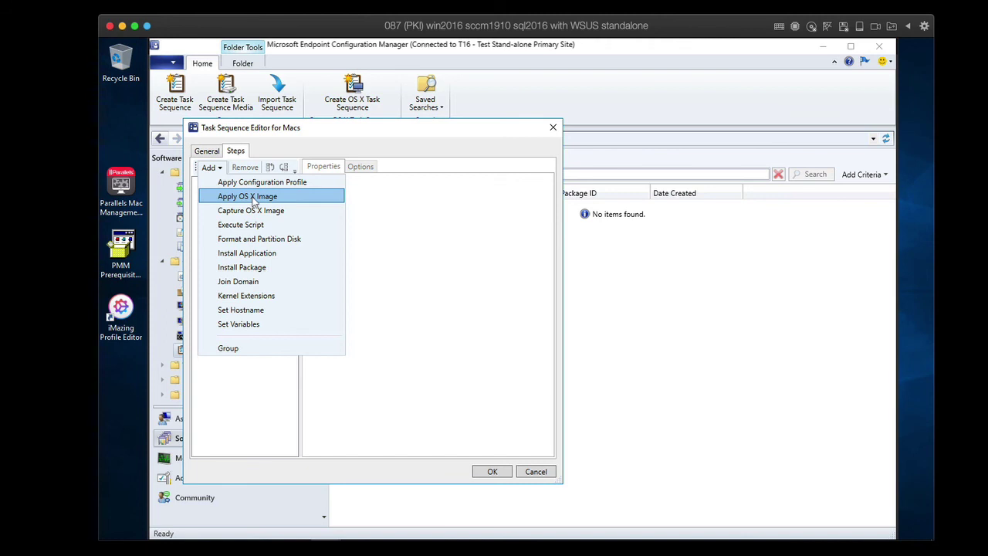
pyautogui.click(254, 202)
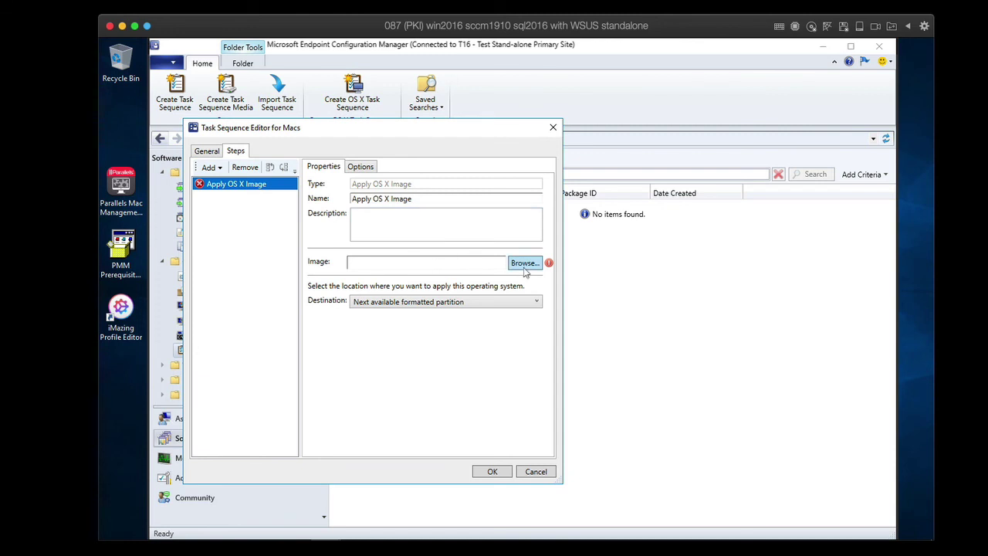
pyautogui.click(524, 264)
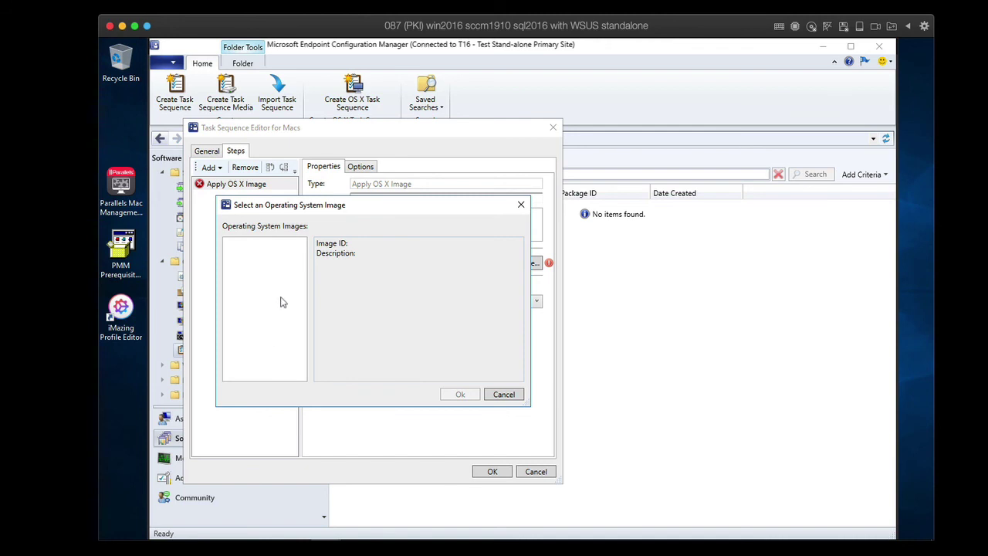
pyautogui.click(503, 394)
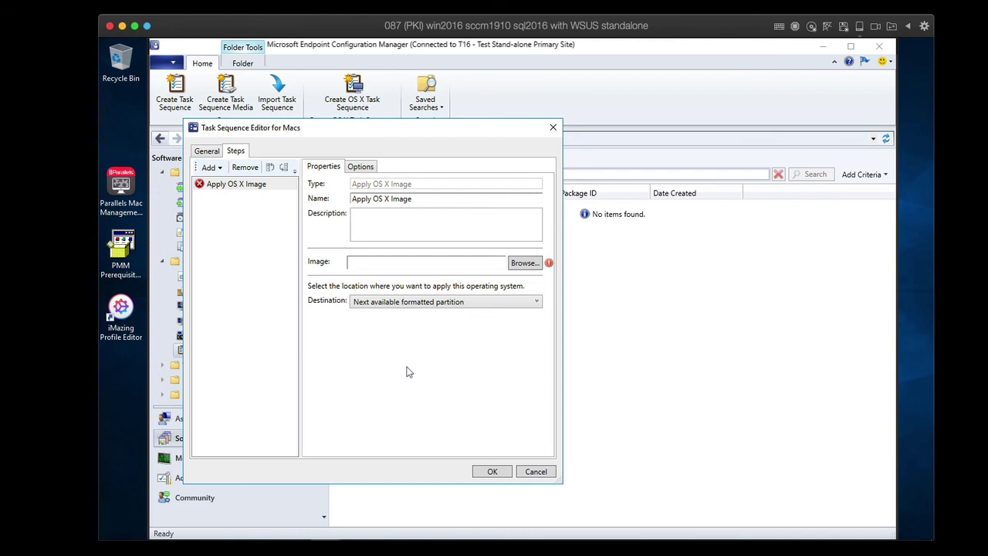
# Add an Install Application step that installs Zoom, and rename the step to Zoom.
pyautogui.click(219, 168)
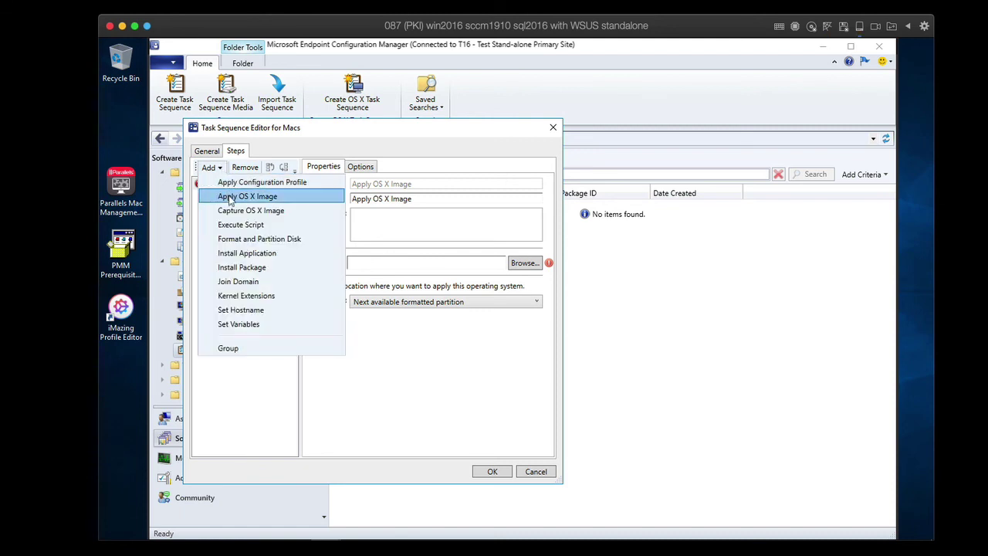
pyautogui.click(262, 254)
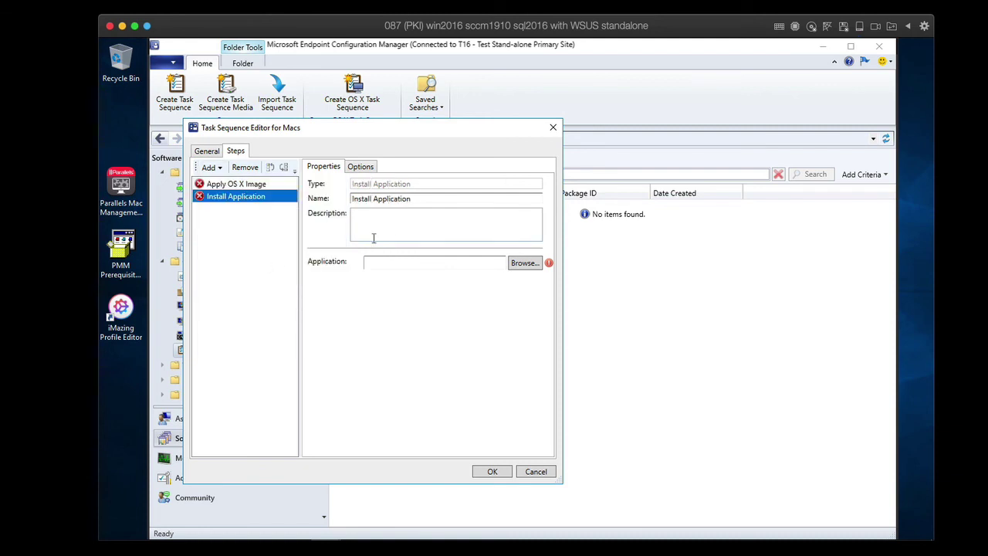
pyautogui.click(523, 262)
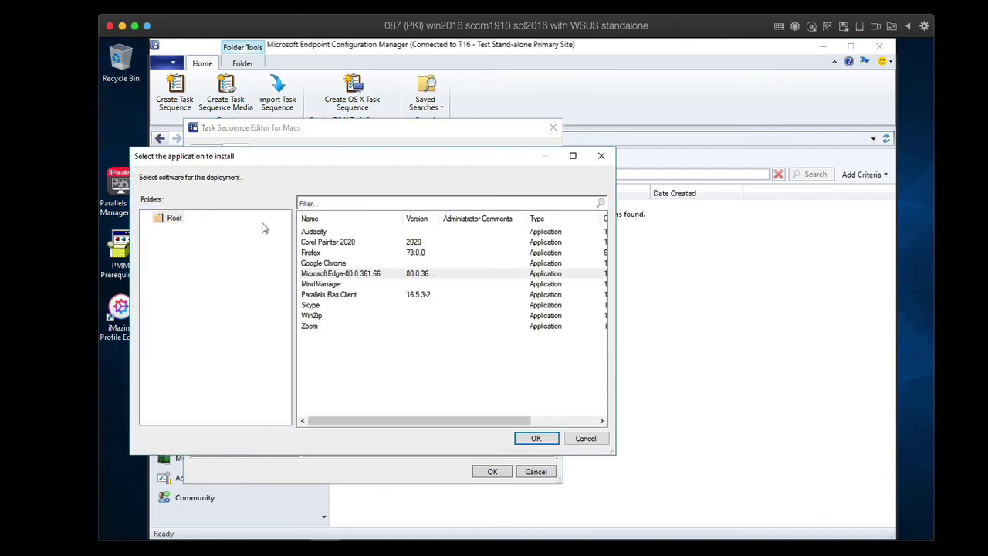
pyautogui.click(319, 328)
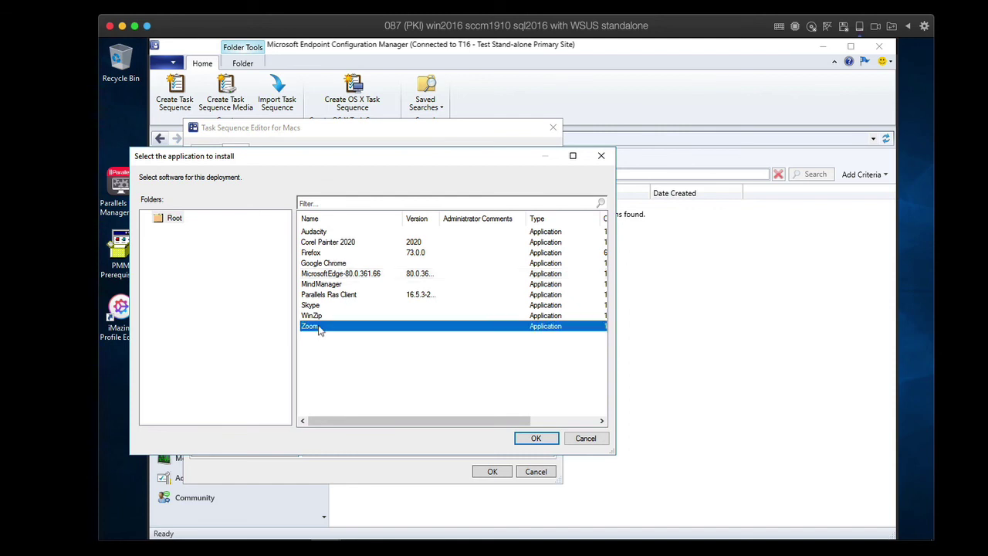
pyautogui.click(533, 438)
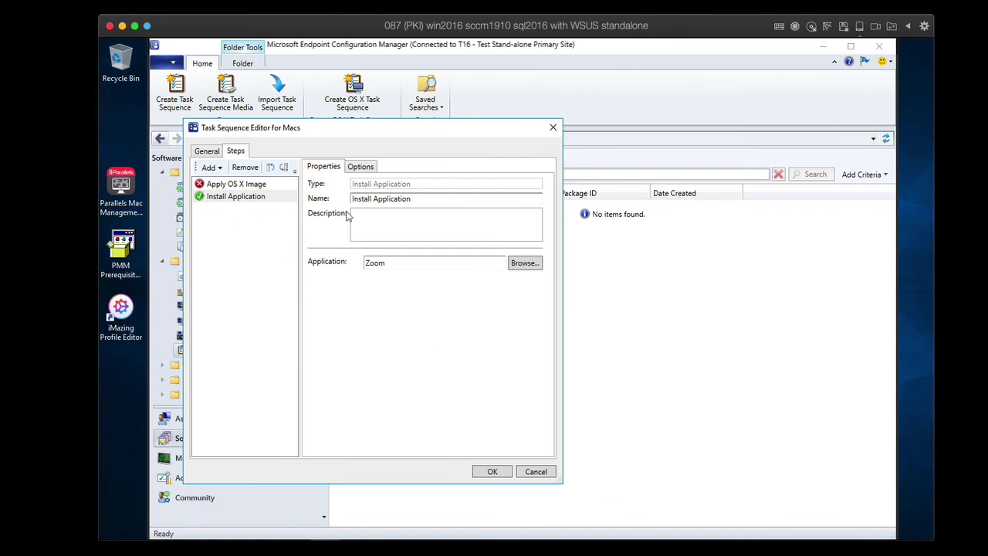
pyautogui.click(412, 199)
pyautogui.hotkey('ctrl', 'a')
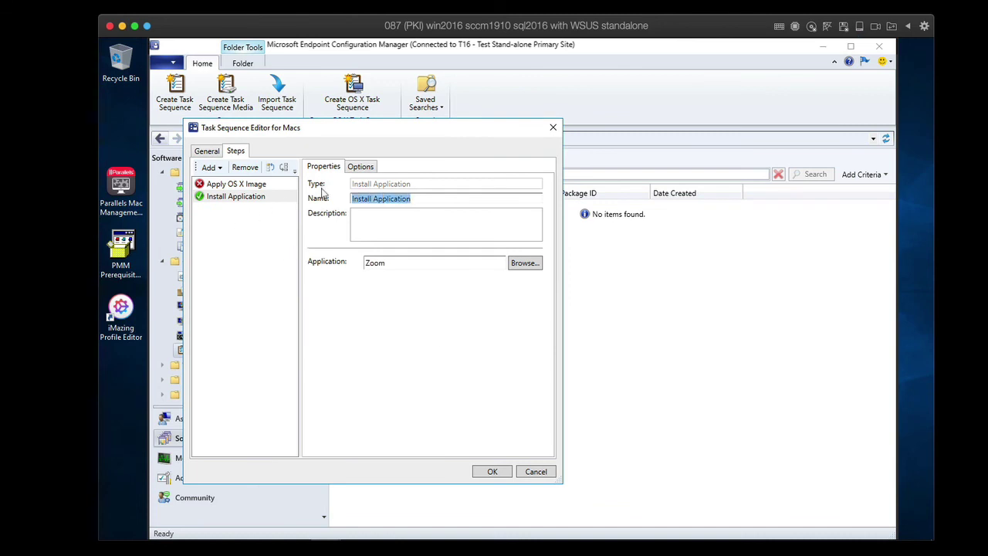
pyautogui.write('Zoom')
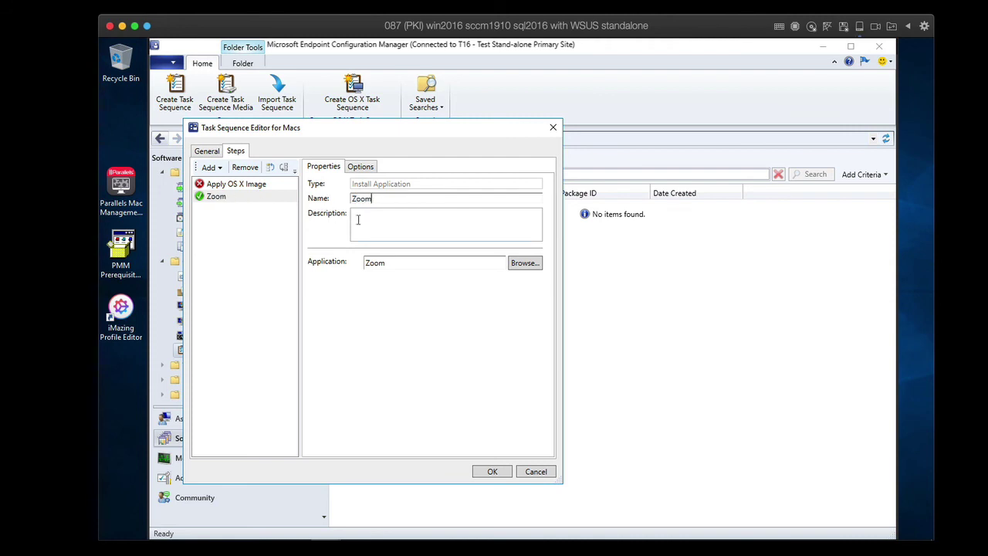
pyautogui.click(358, 220)
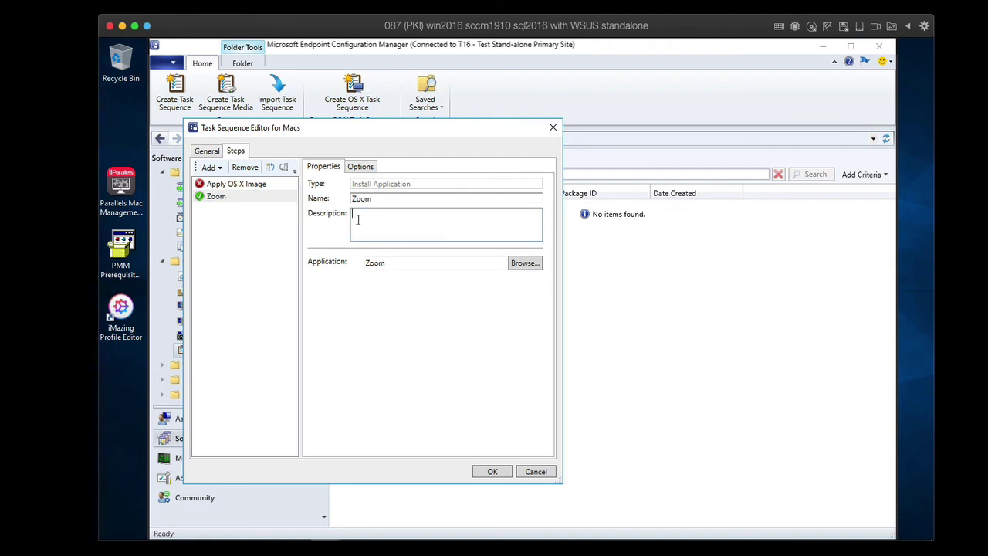
# Examine the Zoom step's options and the condition types that can be added to it.
pyautogui.click(375, 177)
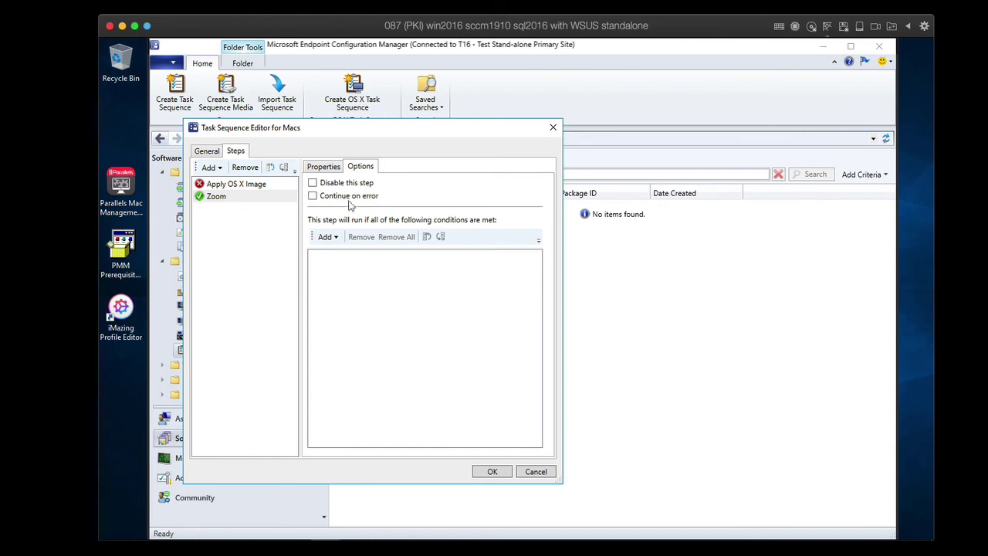
pyautogui.click(335, 237)
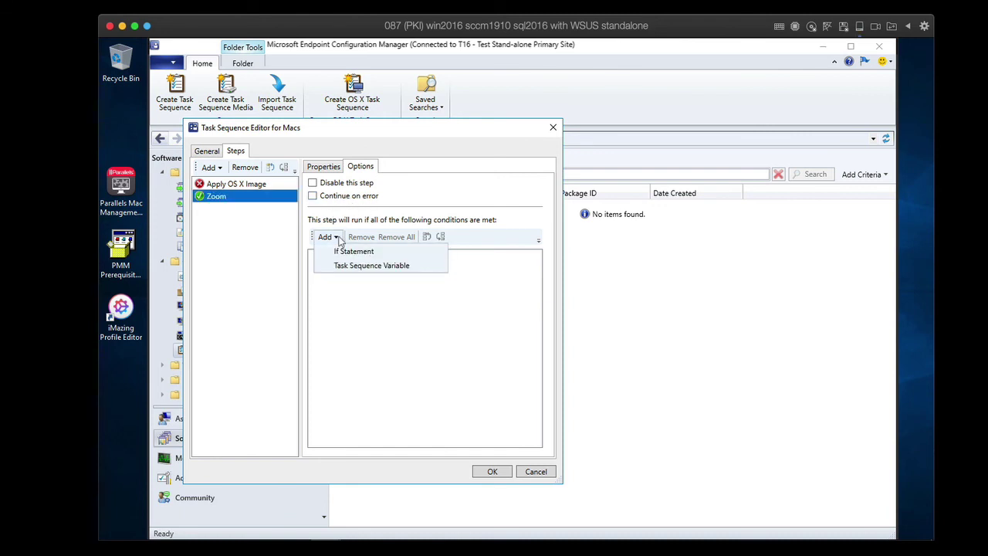
pyautogui.click(394, 209)
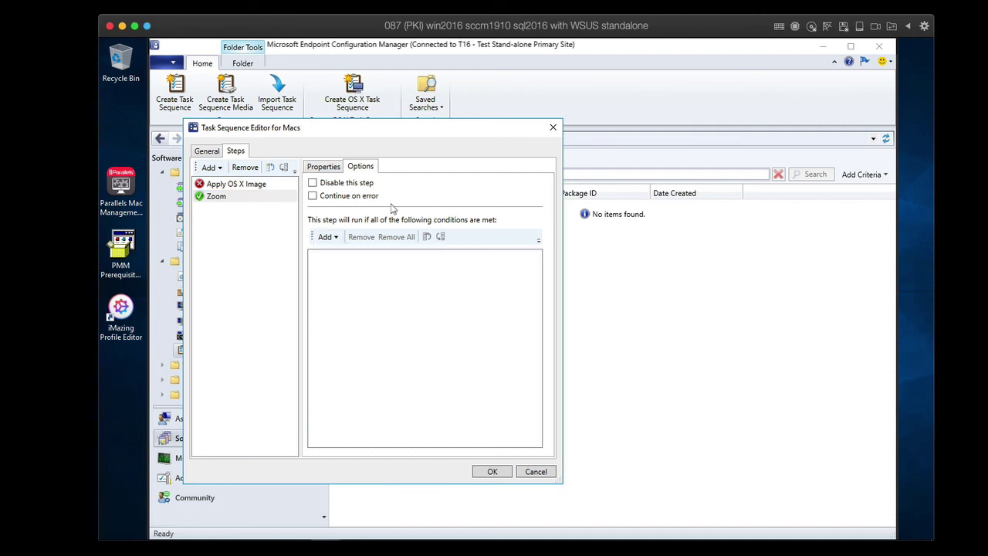
# Add a Set Hostname step to the task sequence and set its hostname to %OSDComputerName%.
pyautogui.click(326, 167)
pyautogui.click(219, 169)
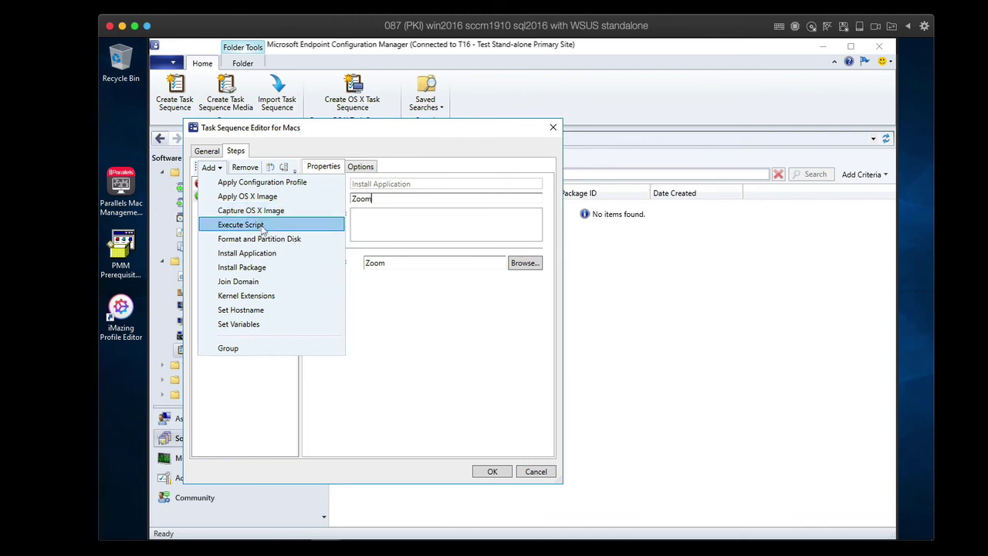
pyautogui.click(240, 310)
pyautogui.click(382, 264)
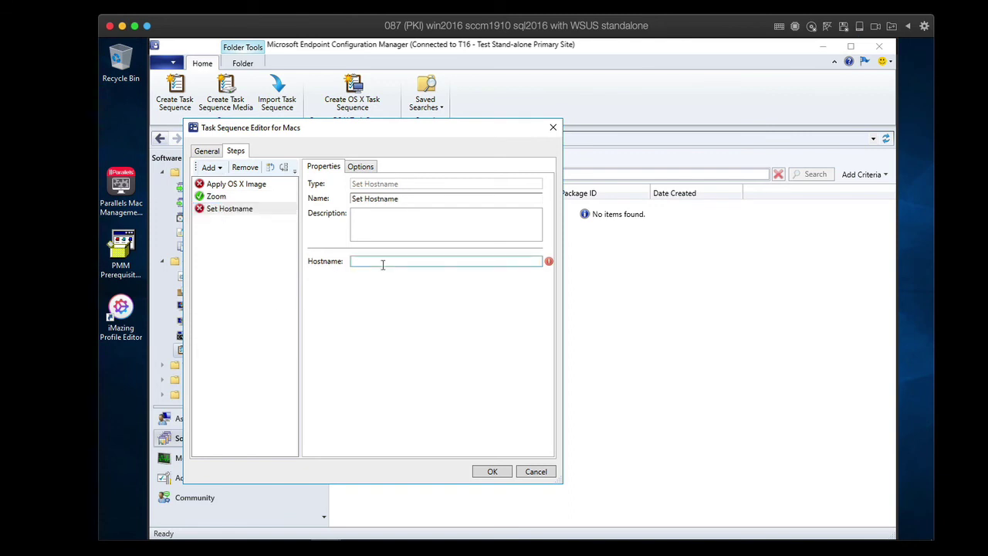
pyautogui.write('%')
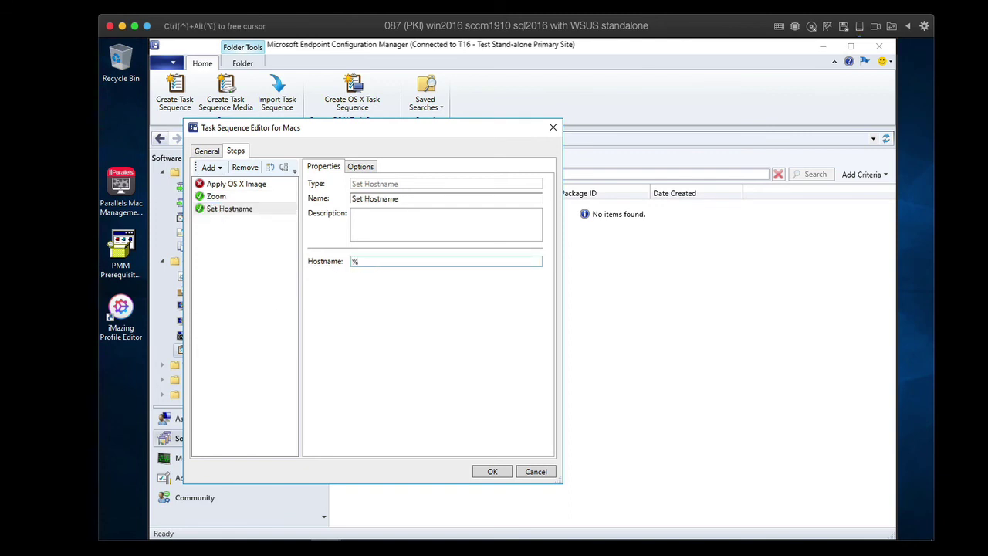
pyautogui.write('OSDComputerName%')
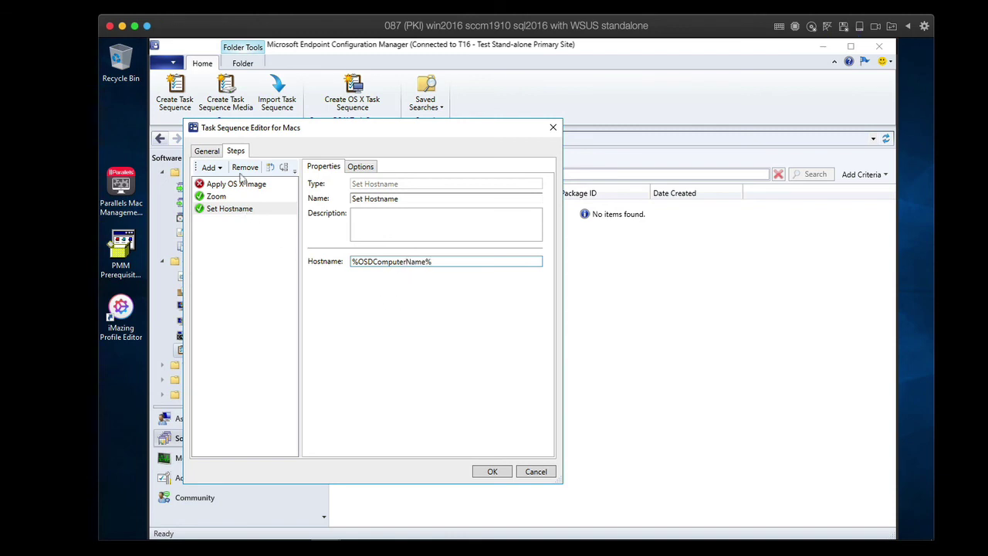
# Add a Join Domain step and browse the available domains and the pmm16 Active Directory containers without choosing any.
pyautogui.click(210, 167)
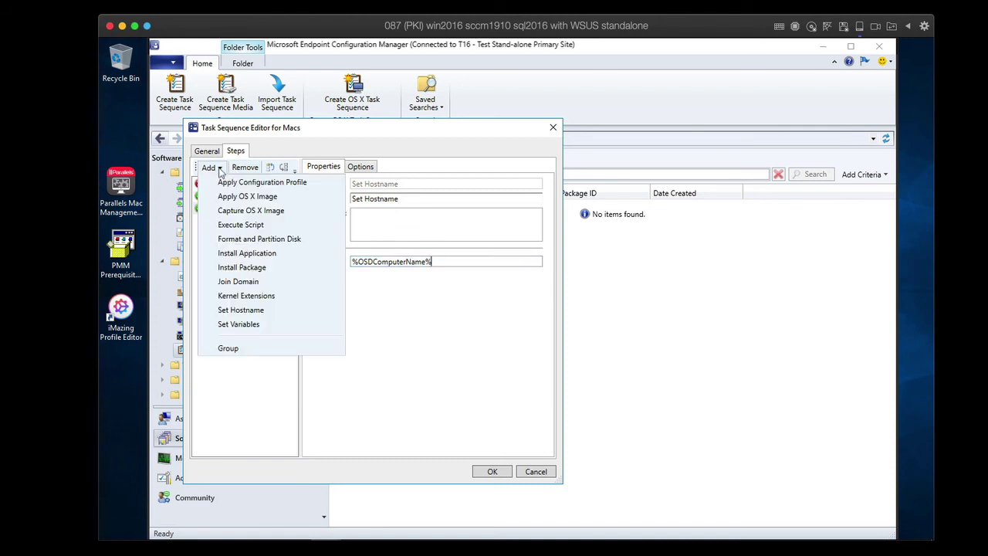
pyautogui.click(230, 282)
pyautogui.click(522, 274)
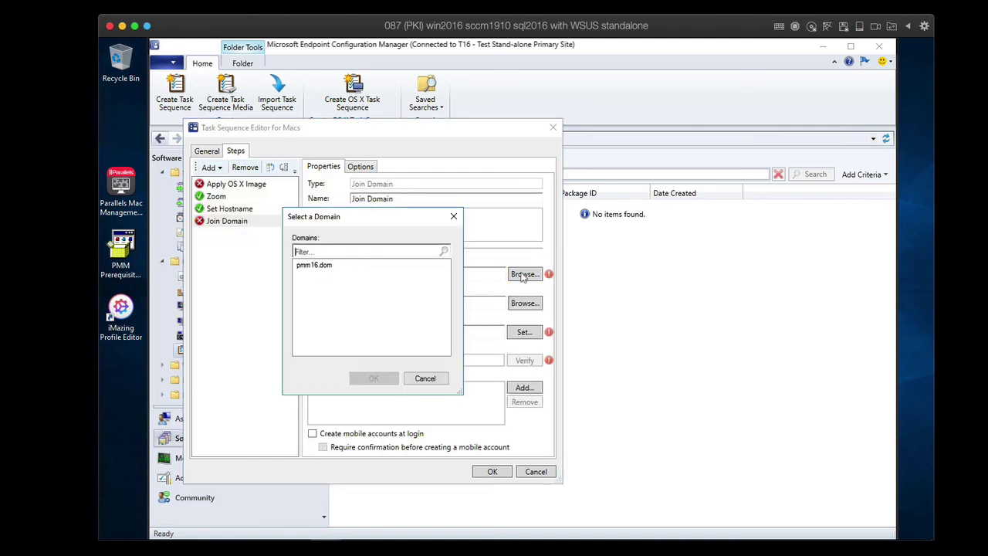
pyautogui.click(425, 379)
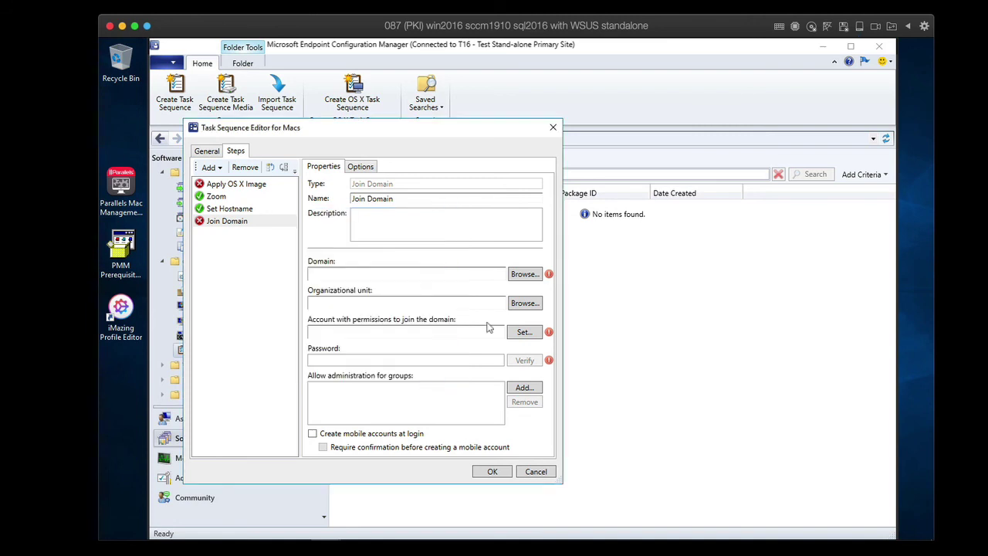
pyautogui.click(519, 306)
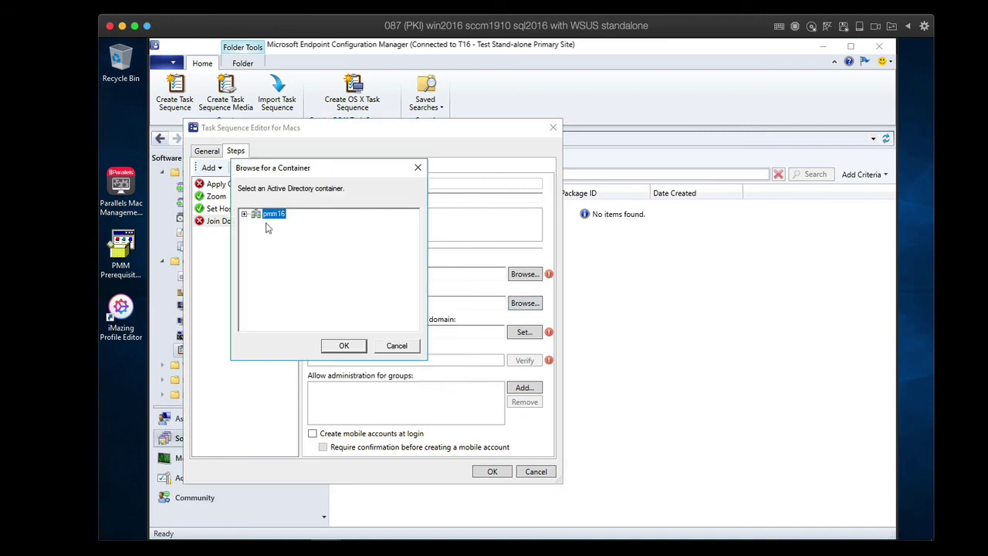
pyautogui.click(244, 214)
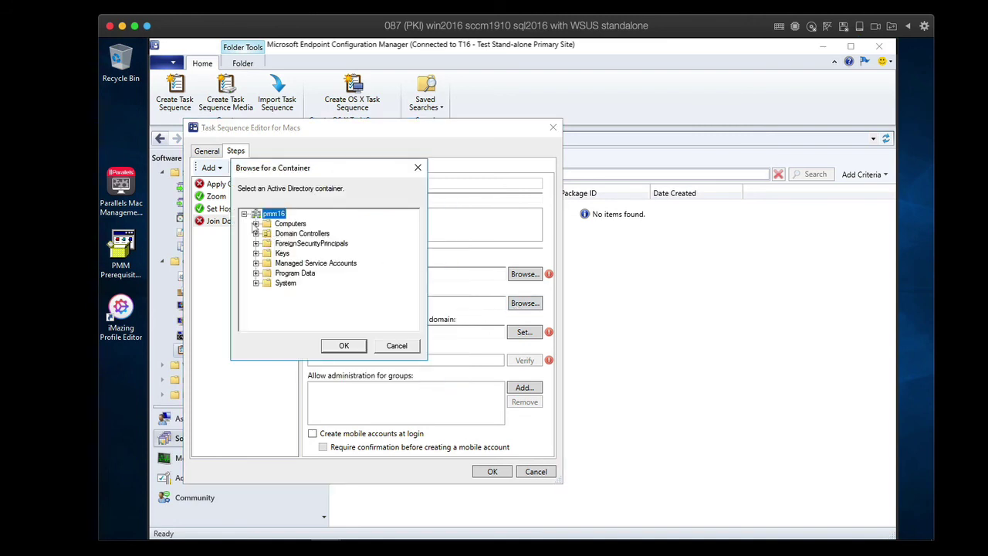
pyautogui.click(256, 224)
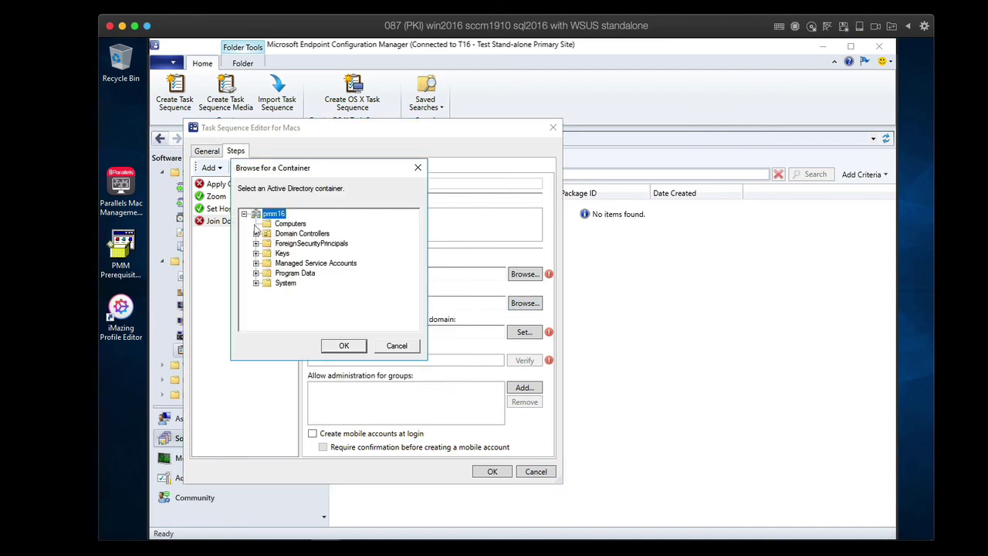
pyautogui.click(394, 348)
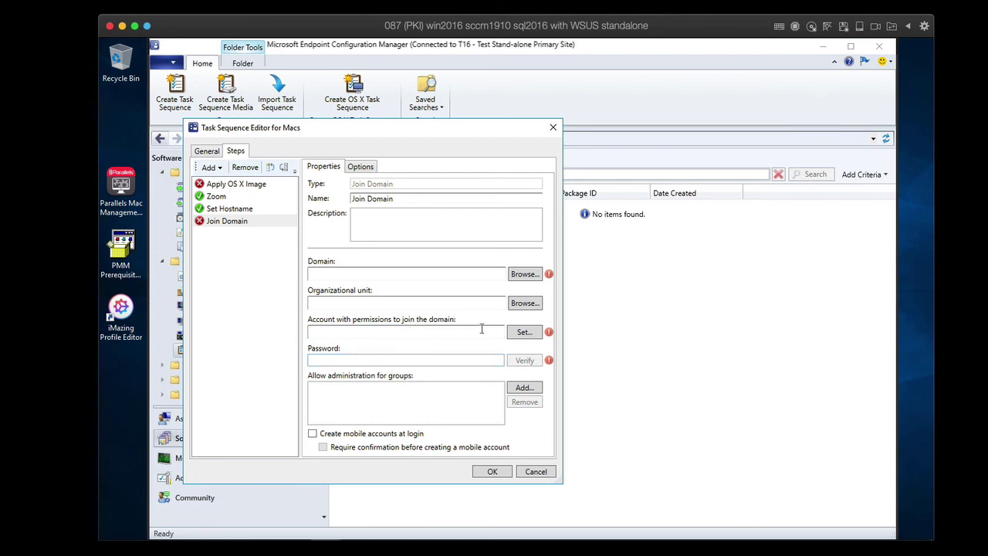
# Review the Join Domain step's password and mobile account options, and discard the Corp Image task sequence without saving.
pyautogui.click(436, 361)
pyautogui.click(376, 434)
pyautogui.click(536, 472)
pyautogui.click(581, 343)
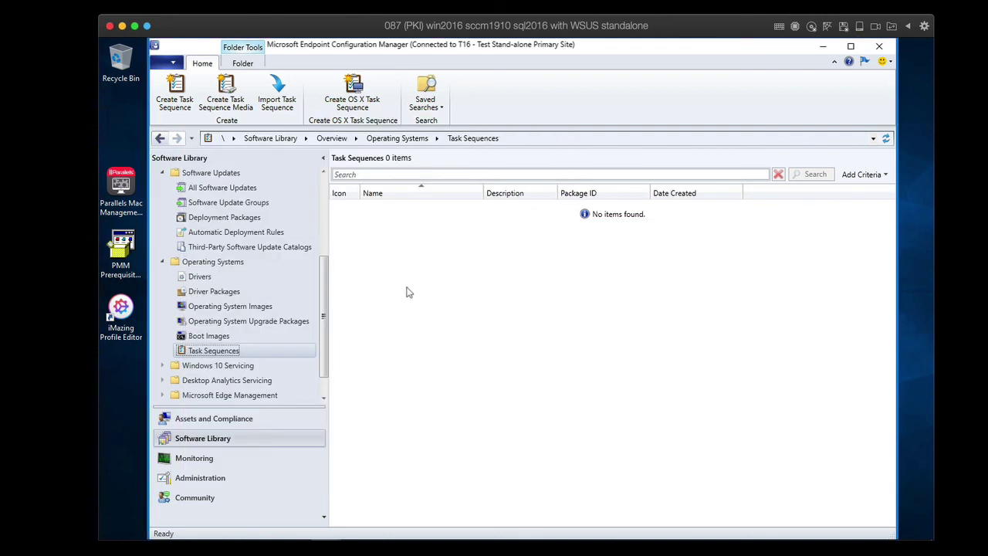
pyautogui.rightClick(357, 219)
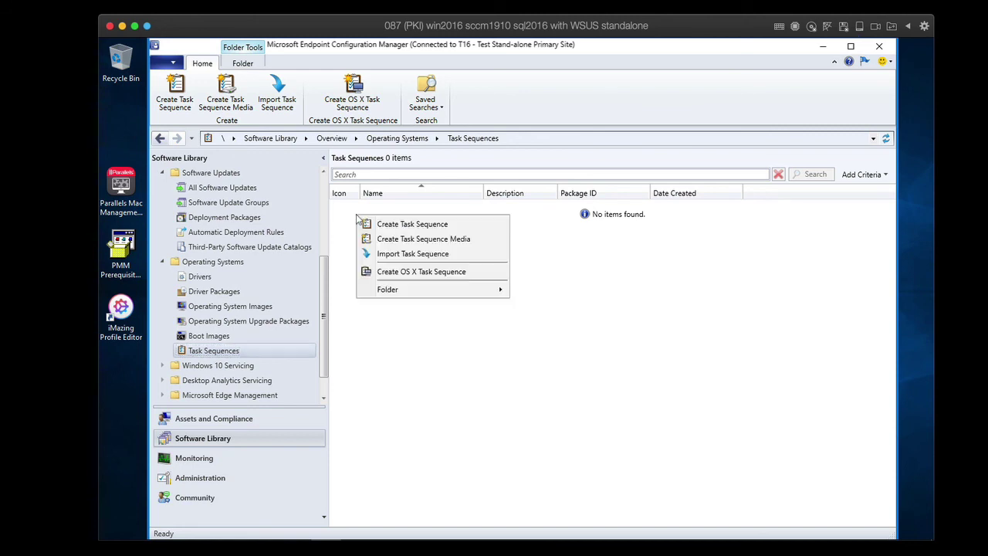
pyautogui.click(323, 268)
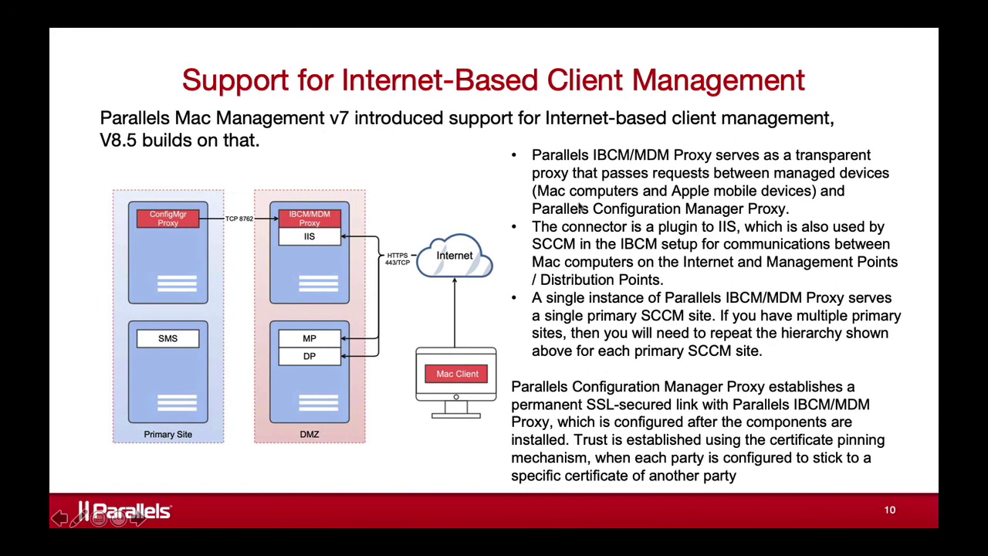
pyautogui.click(565, 220)
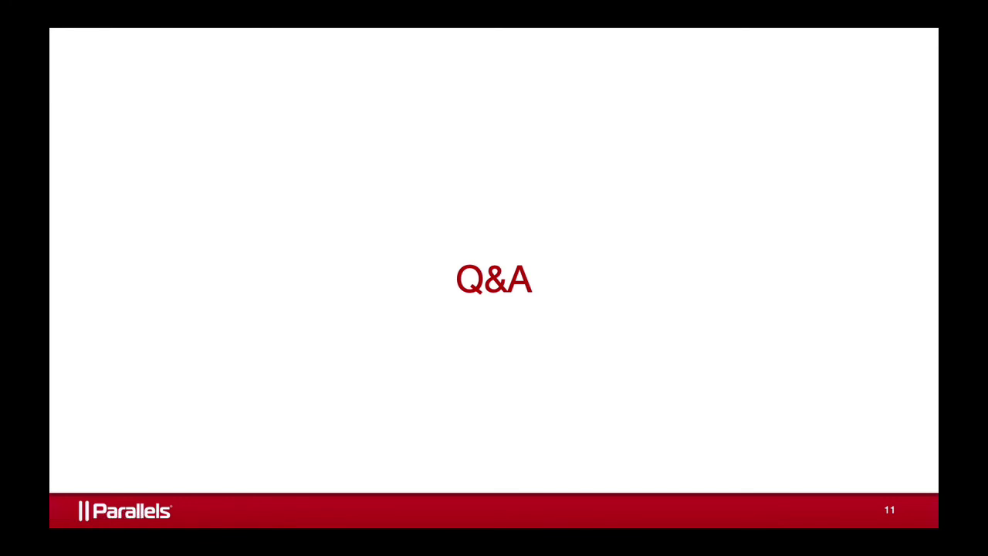
pyautogui.click(443, 271)
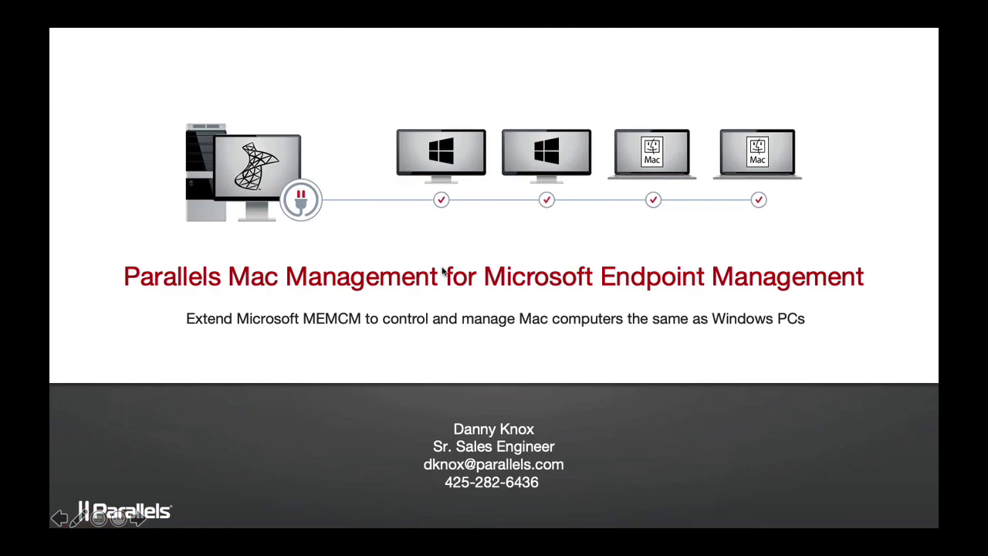